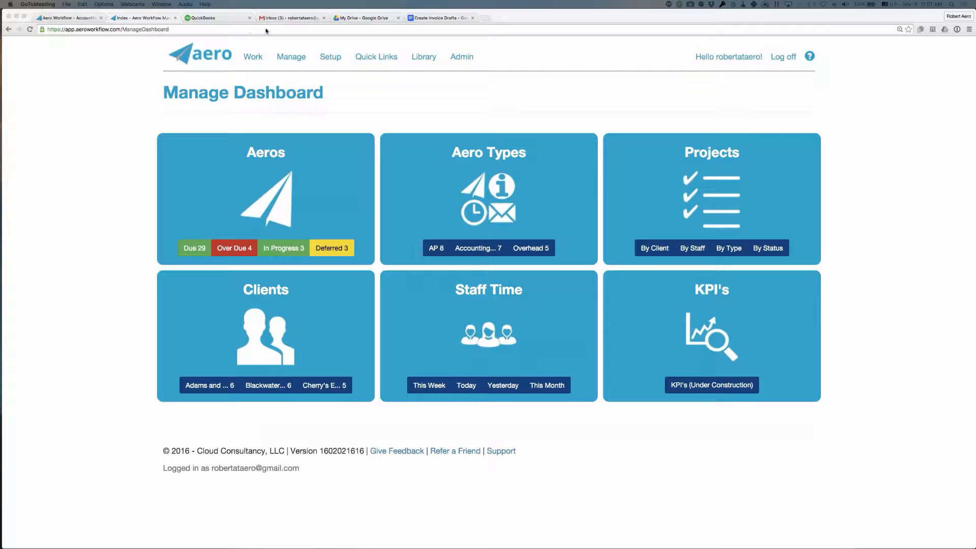
pyautogui.click(285, 59)
pyautogui.click(285, 60)
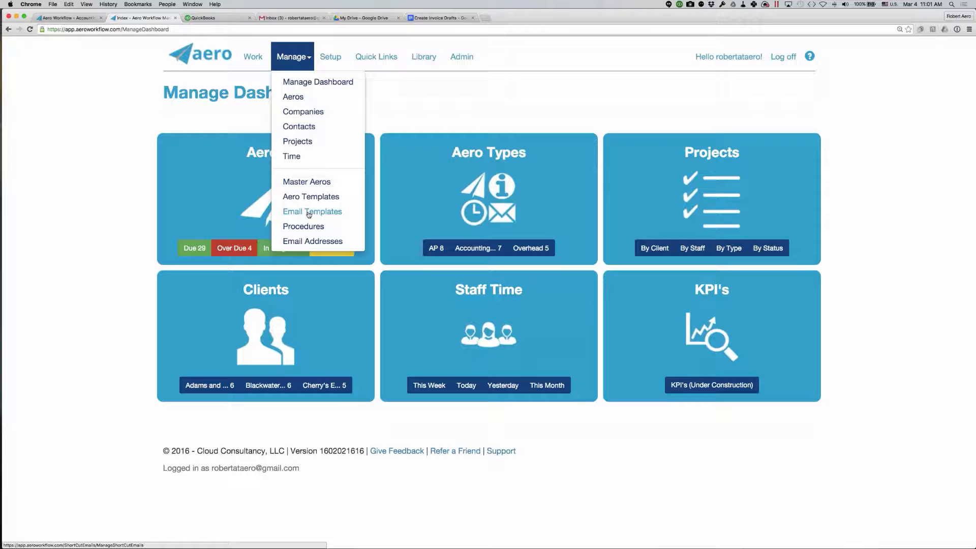
pyautogui.click(130, 157)
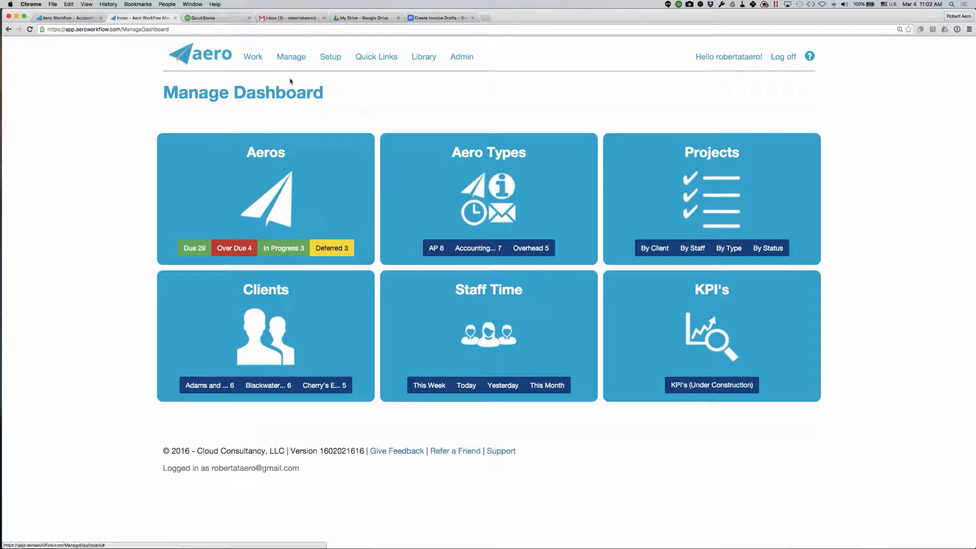
# Step: Go to the procedures management list and open the "QBO: Banking Rules" procedure
pyautogui.click(292, 61)
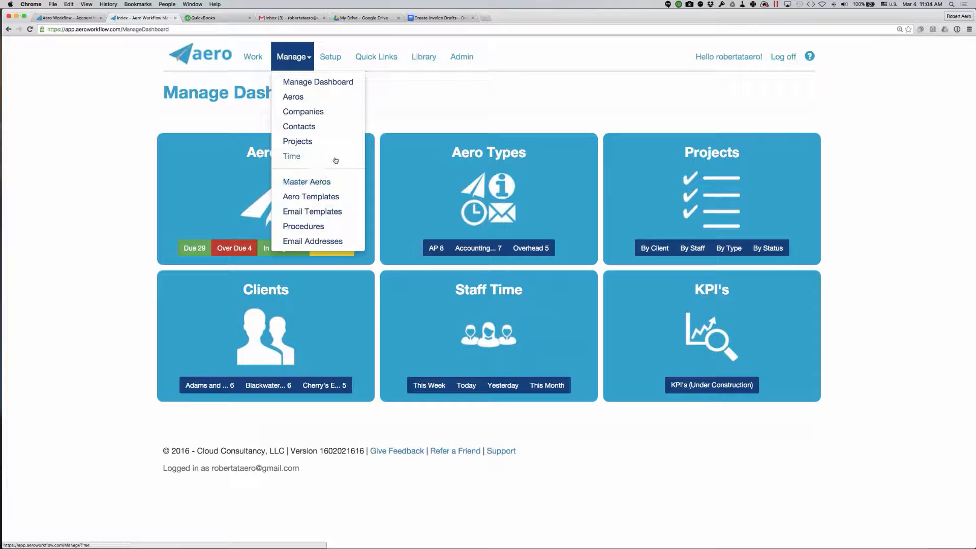
pyautogui.click(304, 228)
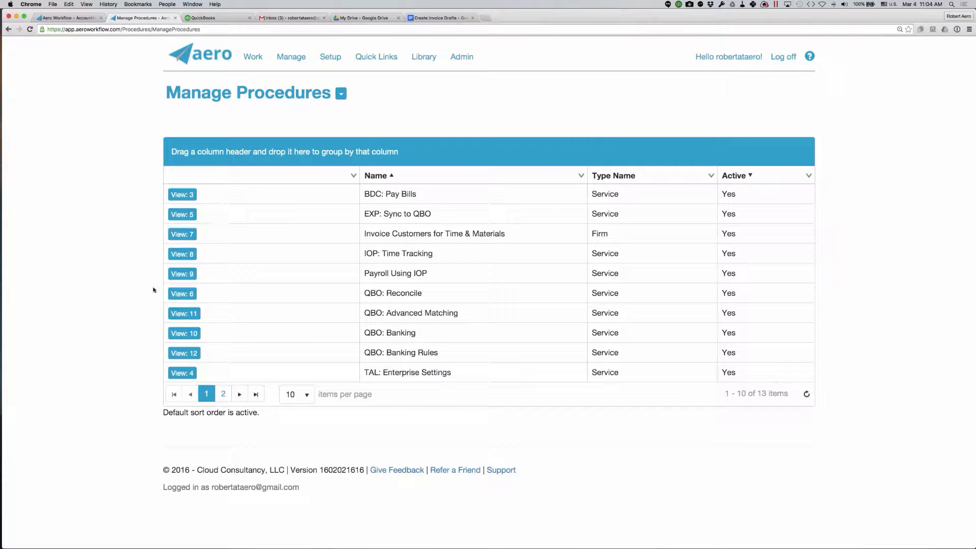
pyautogui.click(186, 373)
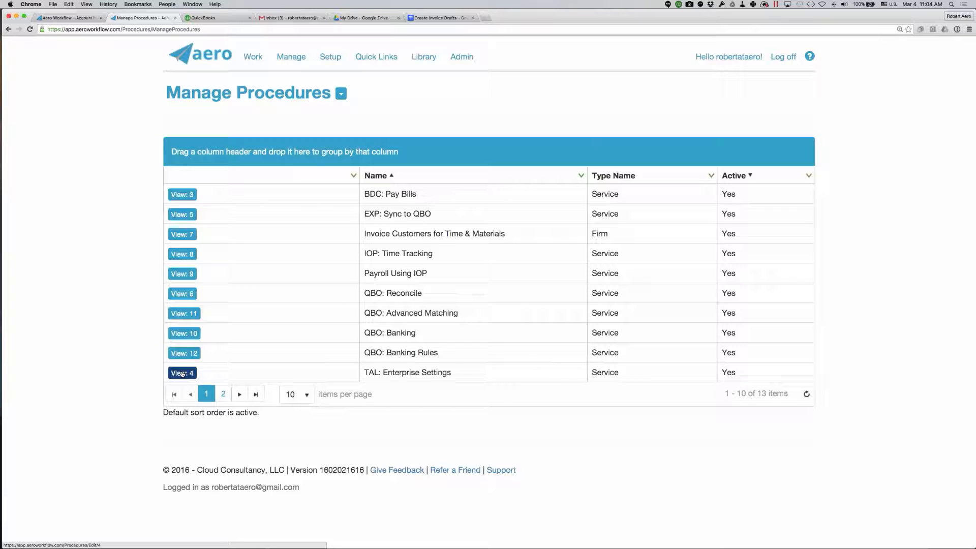
pyautogui.click(180, 352)
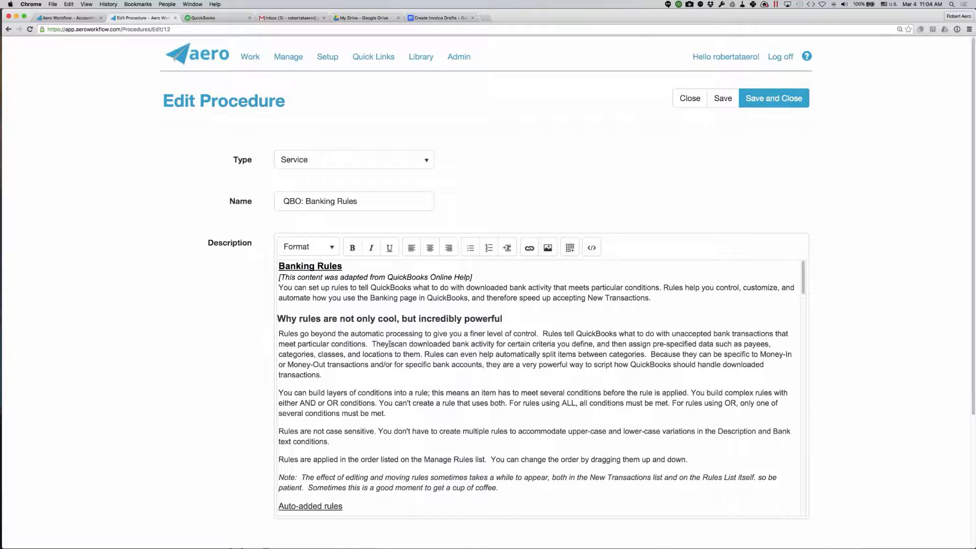
# Step: Read through the Banking Rules description, examining its instructions, embedded images, conditions table and rule import and management sections
pyautogui.scroll(-5, 389, 344)
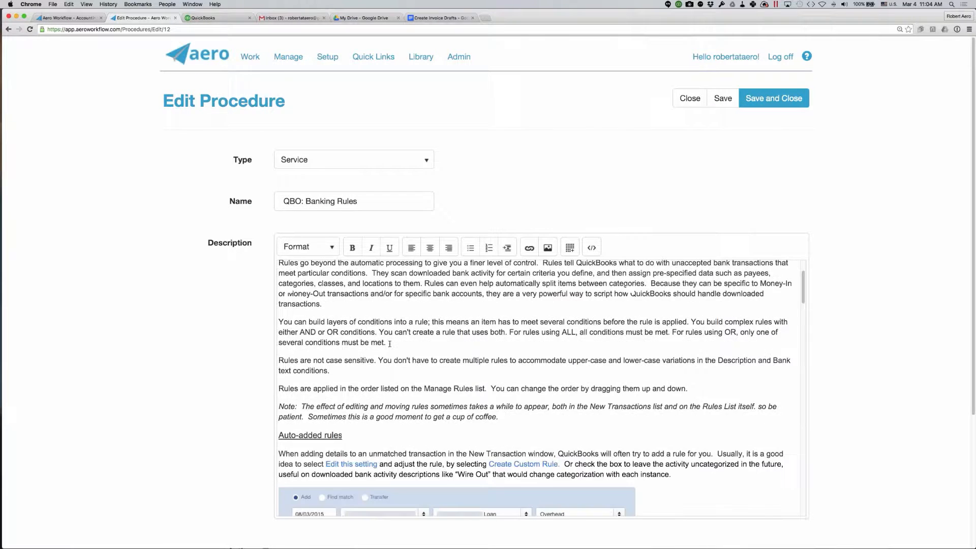
pyautogui.scroll(-9, 390, 344)
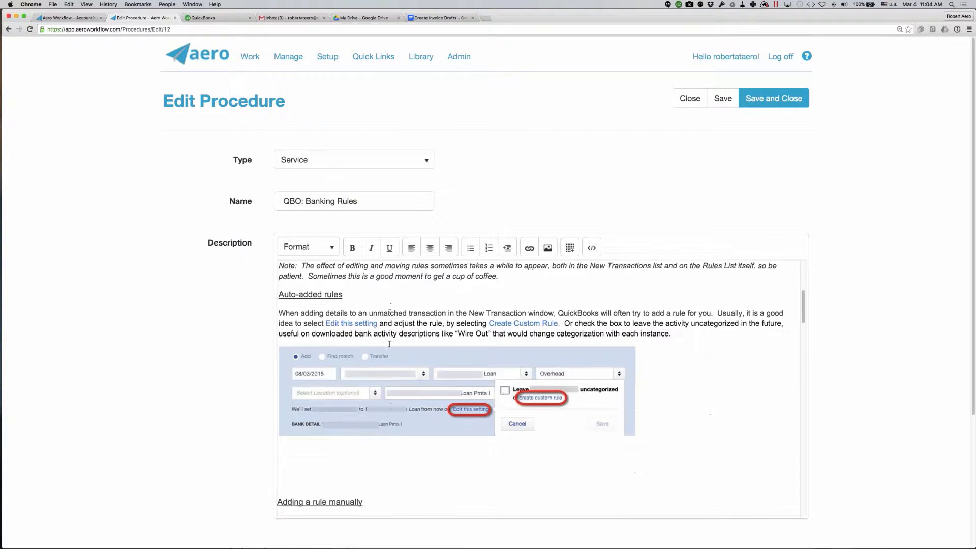
pyautogui.scroll(-4, 389, 344)
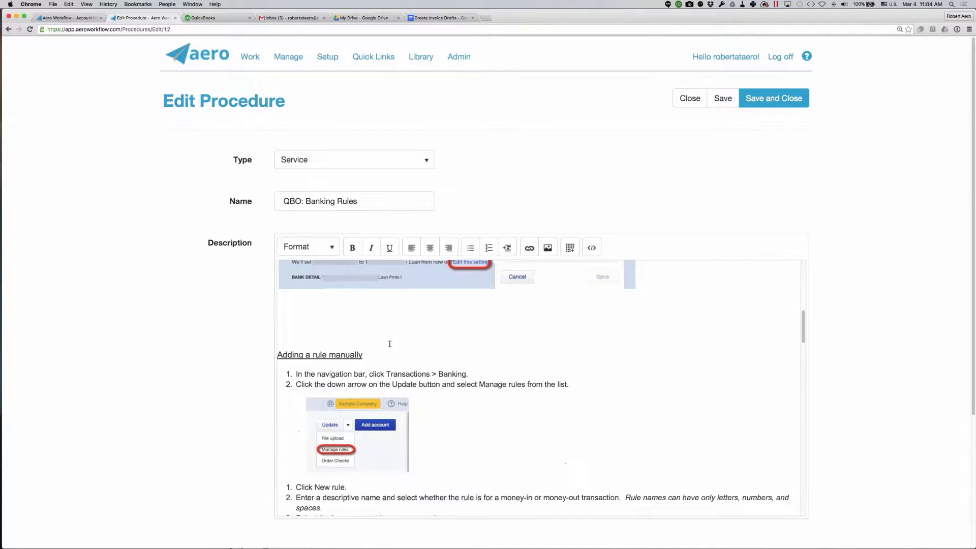
pyautogui.scroll(-14, 389, 344)
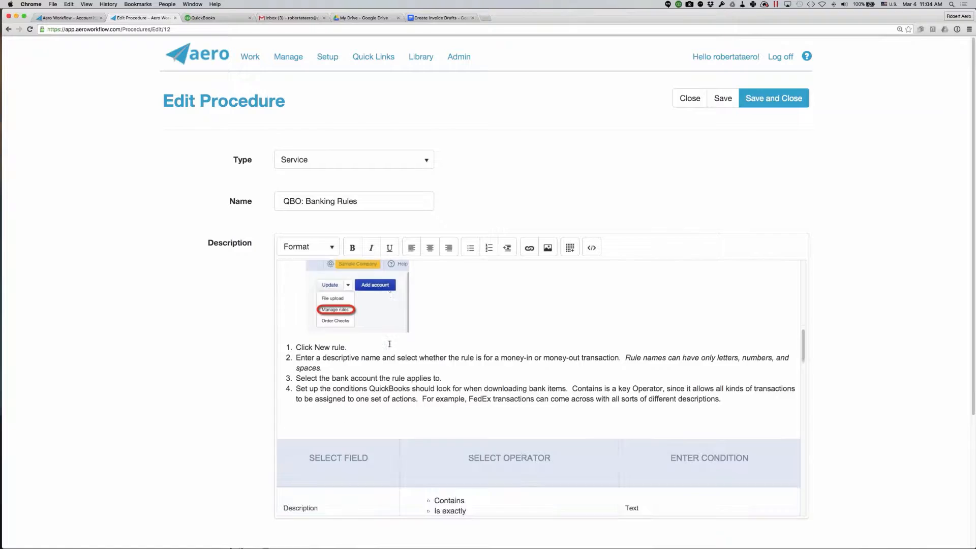
pyautogui.scroll(-11, 389, 344)
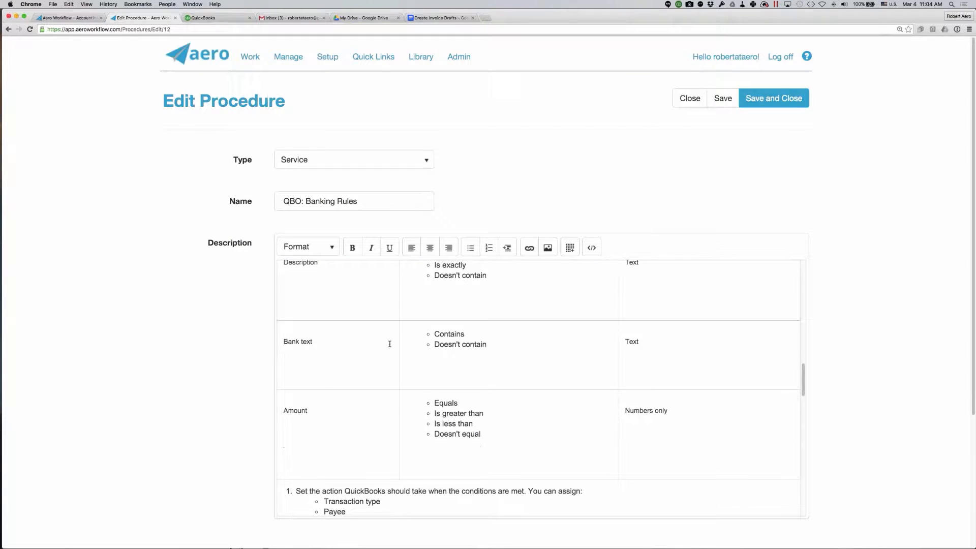
pyautogui.scroll(-6, 389, 344)
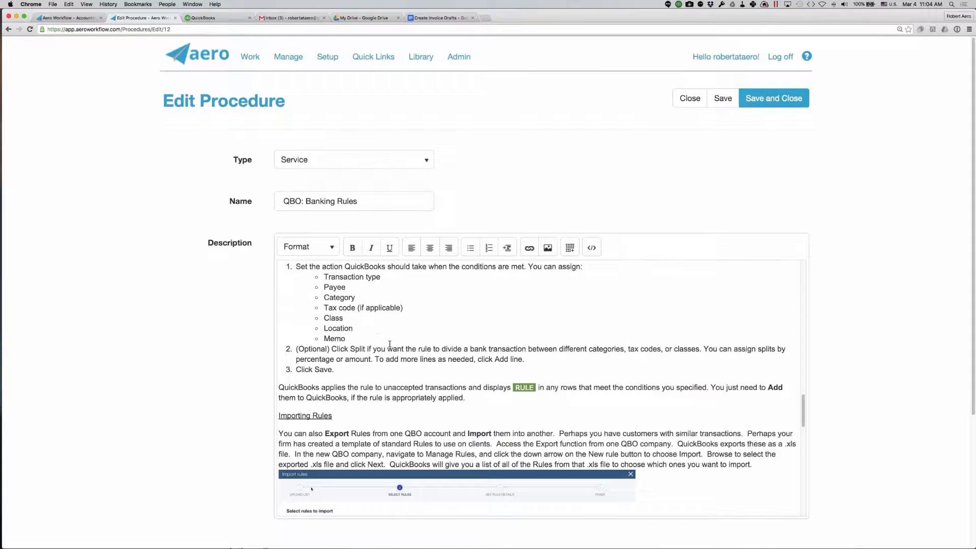
pyautogui.scroll(-11, 389, 344)
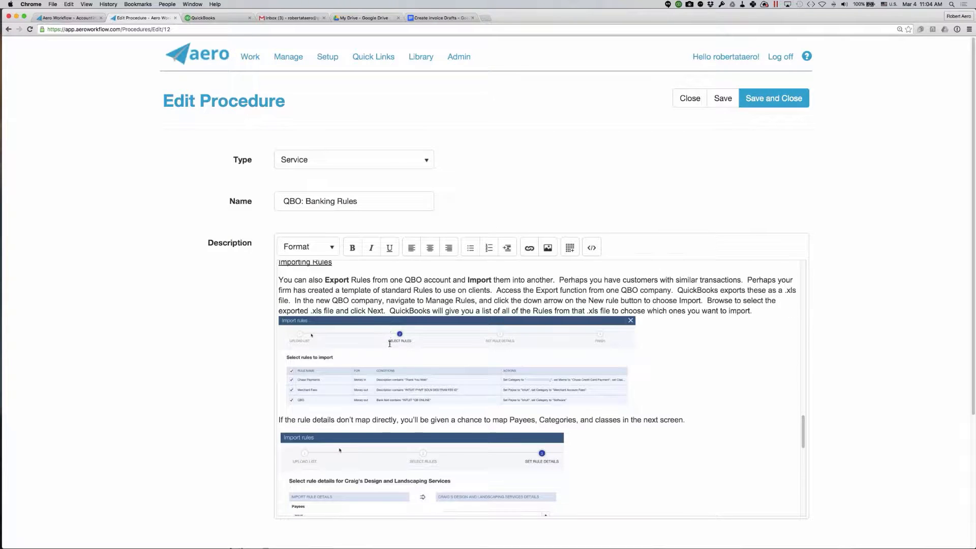
pyautogui.scroll(-9, 389, 344)
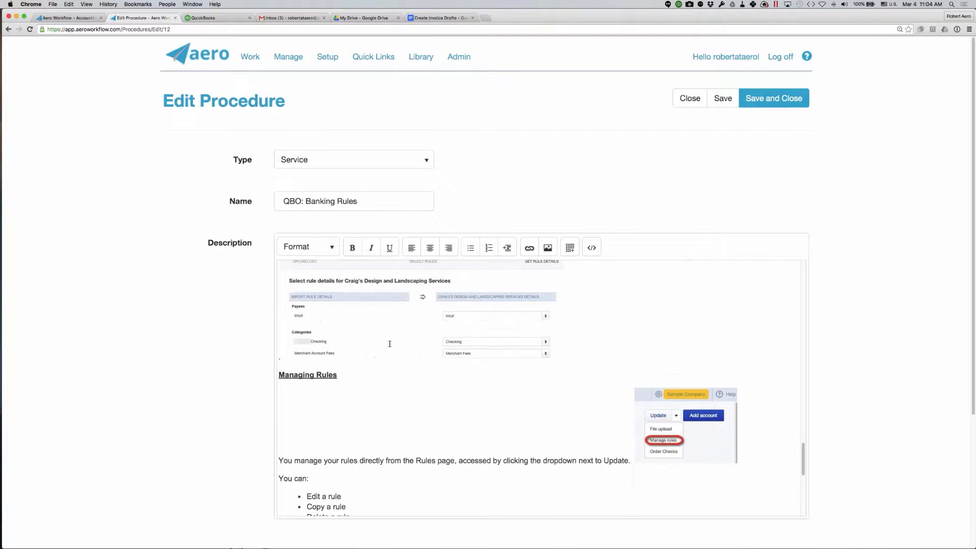
pyautogui.scroll(-4, 389, 344)
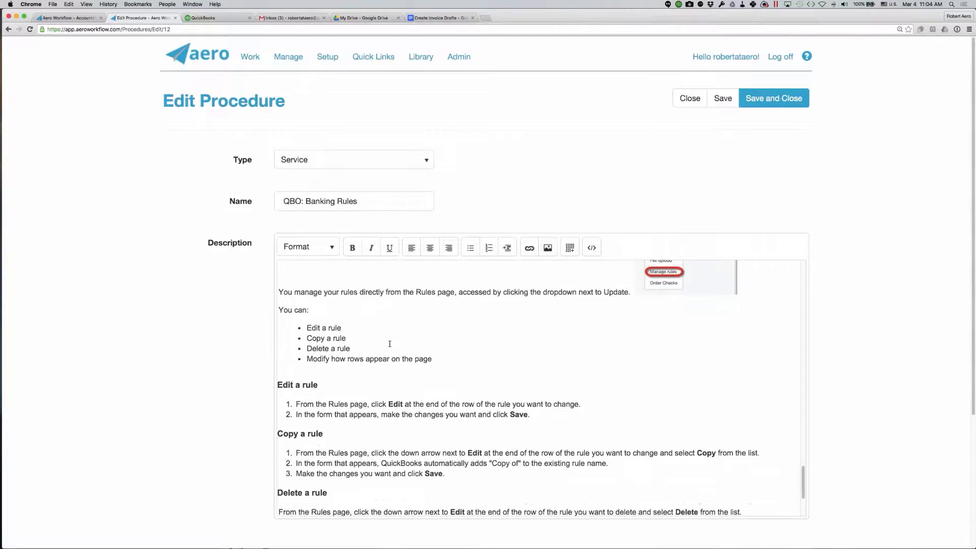
pyautogui.scroll(13, 389, 344)
pyautogui.scroll(15, 389, 344)
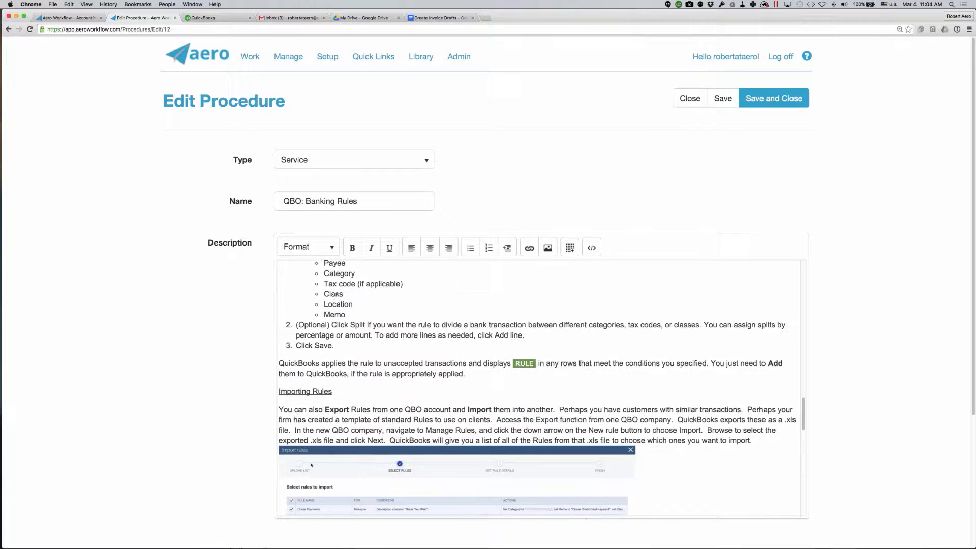
pyautogui.scroll(18, 422, 396)
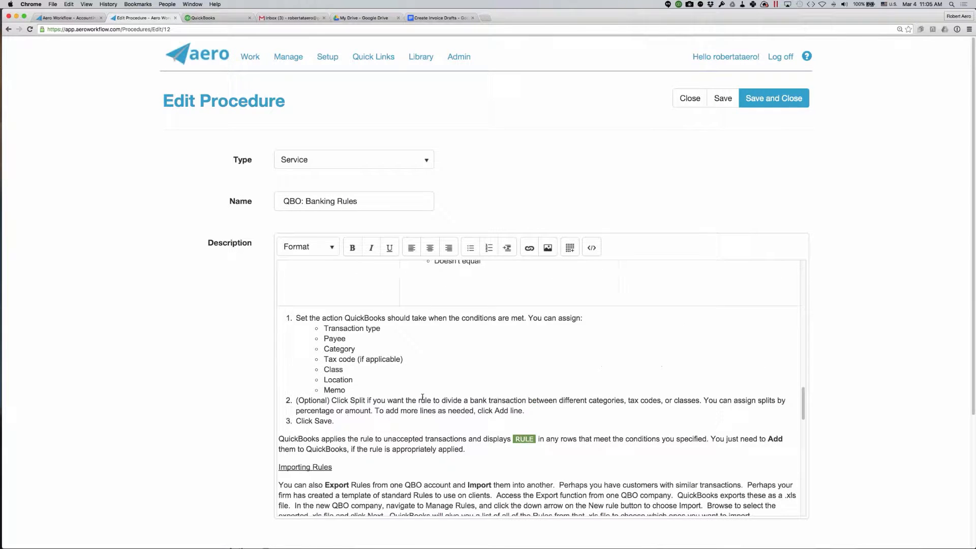
pyautogui.scroll(5, 422, 396)
pyautogui.scroll(-20, 423, 396)
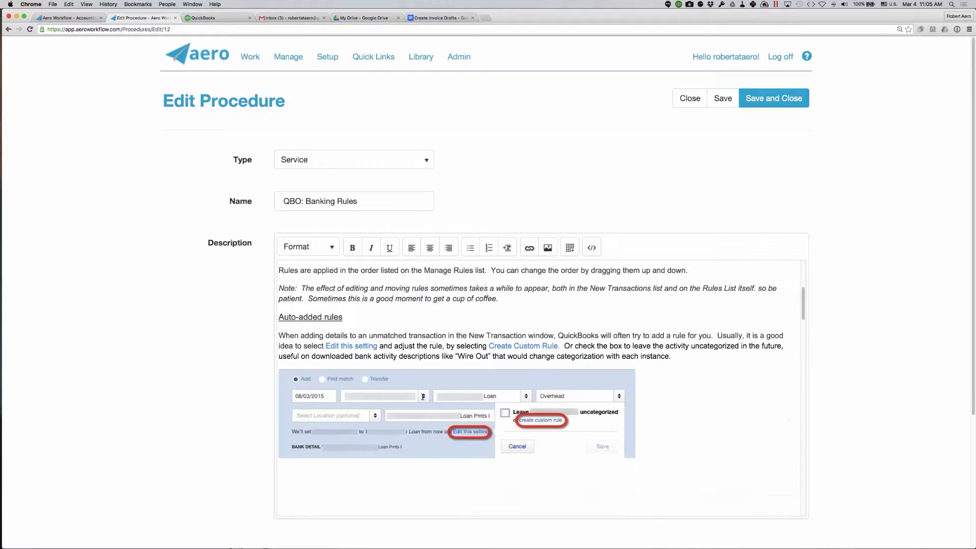
pyautogui.scroll(10, 422, 397)
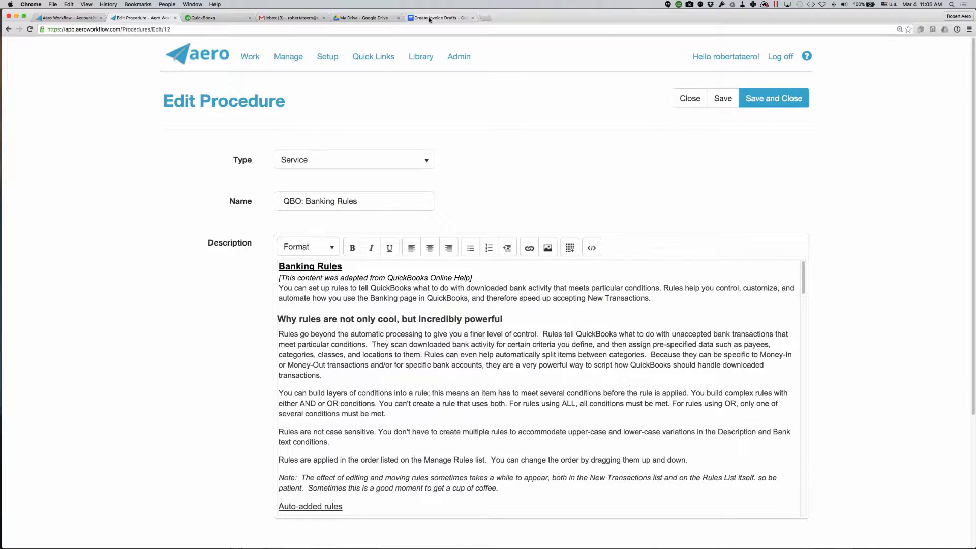
# Step: Switch to the "Create Invoice Drafts" Google Doc and proportionally shrink the money bar screenshot under item 3 slightly
pyautogui.click(430, 18)
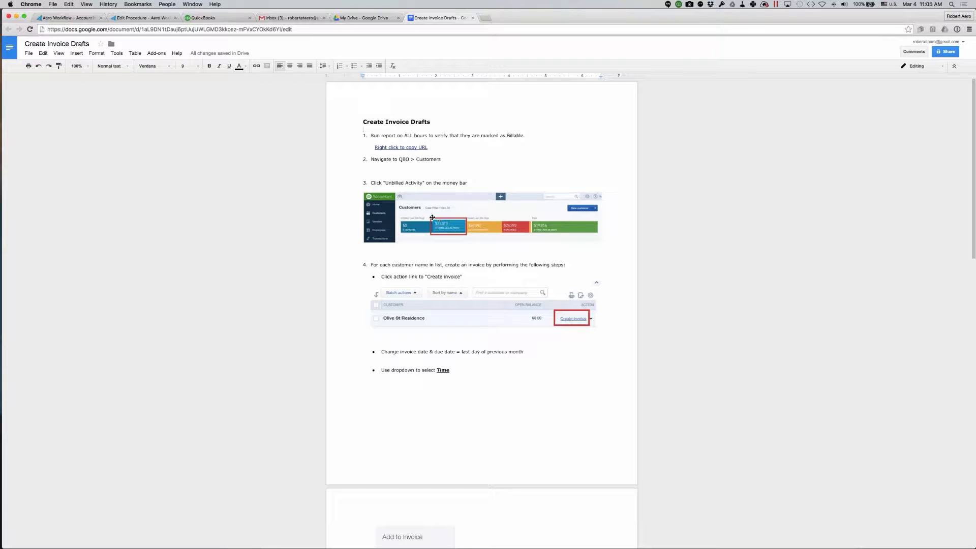
pyautogui.click(481, 211)
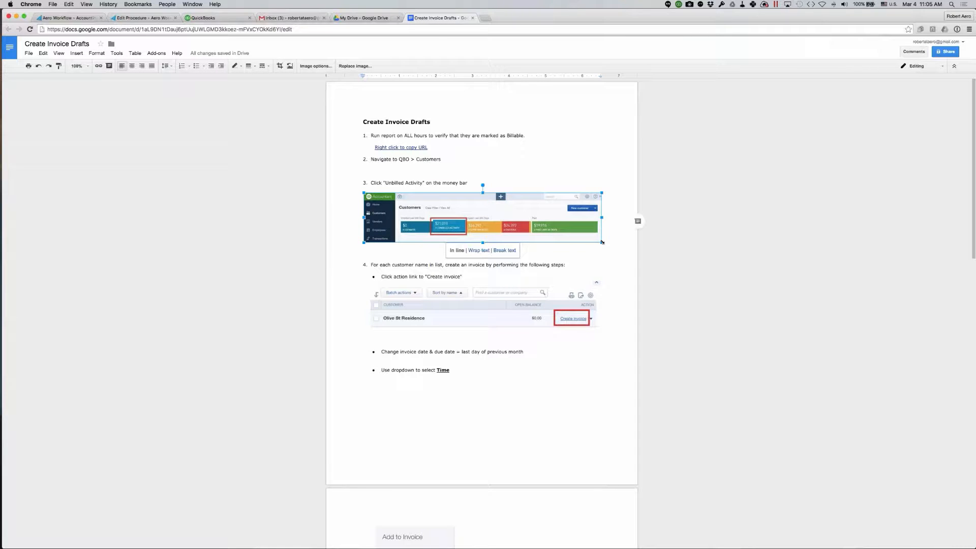
pyautogui.moveTo(602, 243); pyautogui.dragTo(575, 237)
pyautogui.click(513, 261)
pyautogui.moveTo(456, 262); pyautogui.dragTo(506, 261)
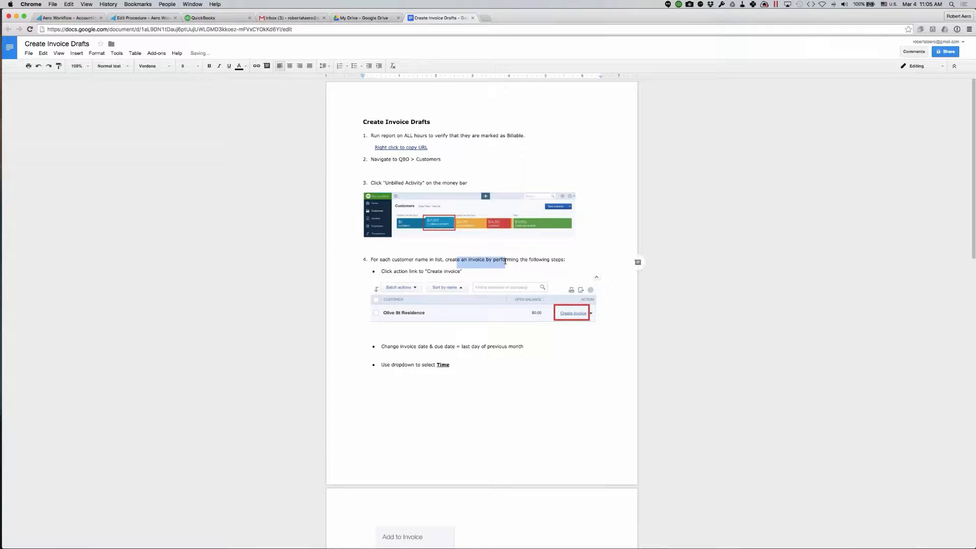
pyautogui.click(534, 398)
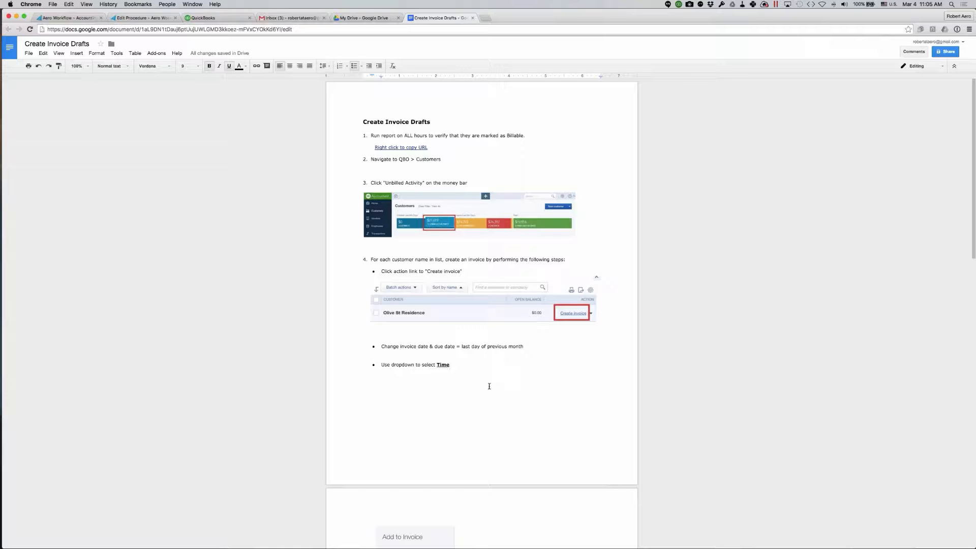
# Step: Select and copy the entire content of the Create Invoice Drafts document, including its images
pyautogui.click(422, 178)
pyautogui.press('super+a')
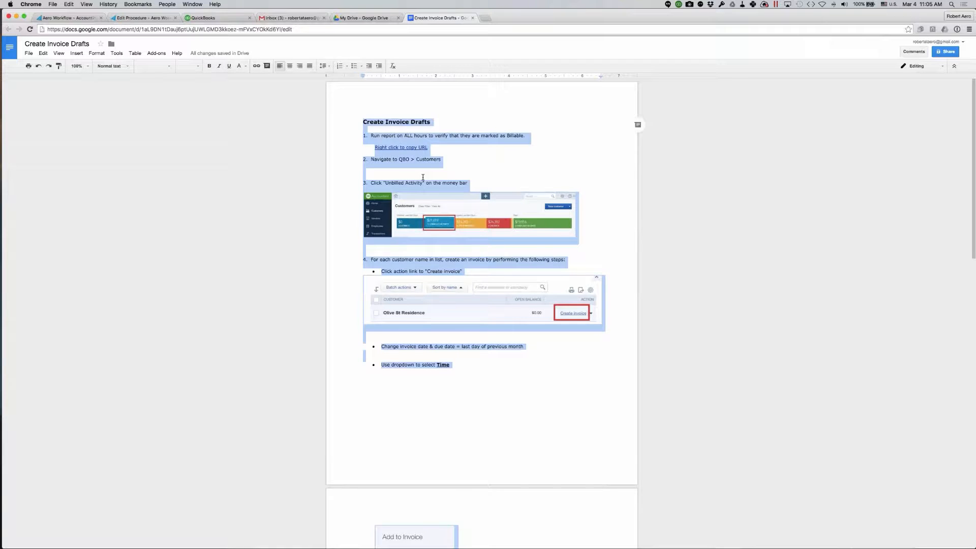
pyautogui.scroll(-5, 423, 177)
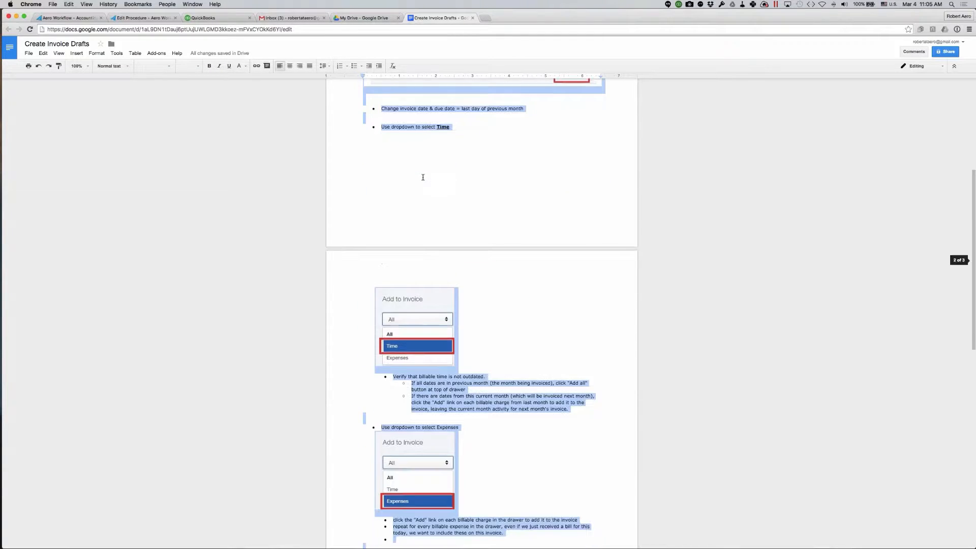
pyautogui.scroll(2, 422, 178)
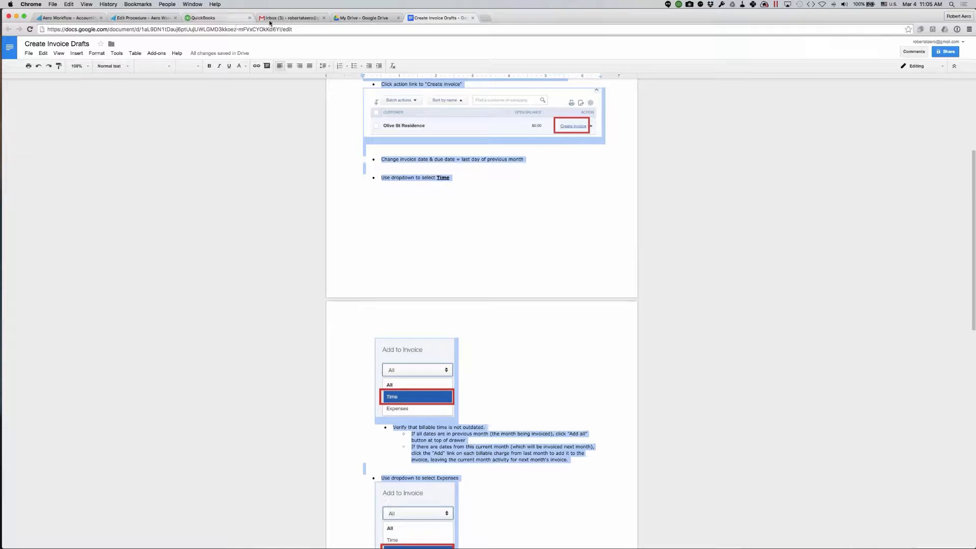
# Step: Switch back to Aero Workflow, return to the procedures list and start creating a new procedure
pyautogui.click(357, 19)
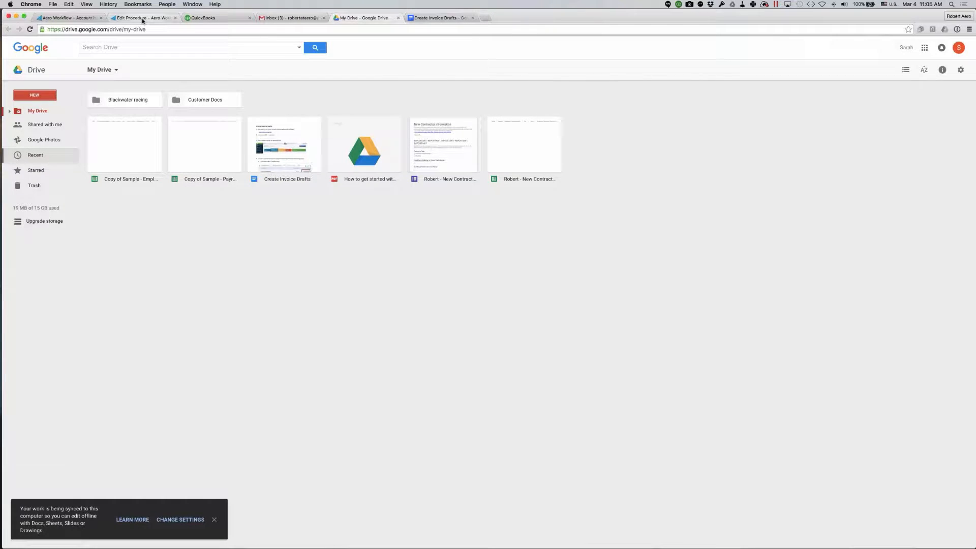
pyautogui.click(143, 18)
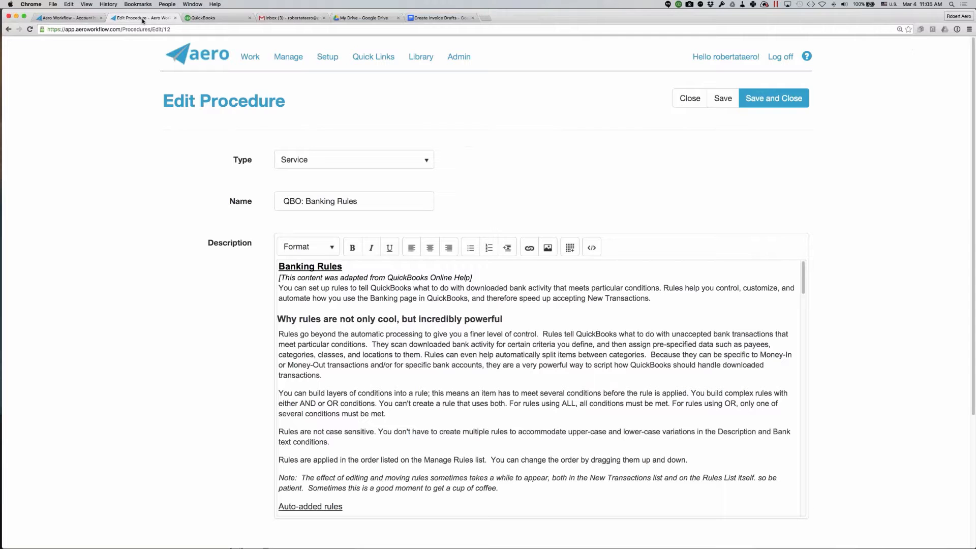
pyautogui.click(8, 29)
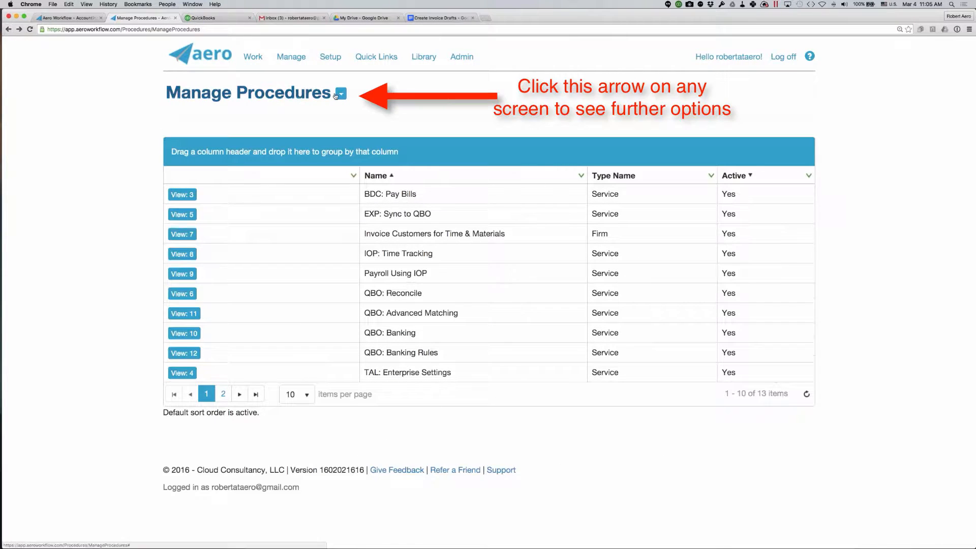
pyautogui.click(221, 97)
pyautogui.click(218, 117)
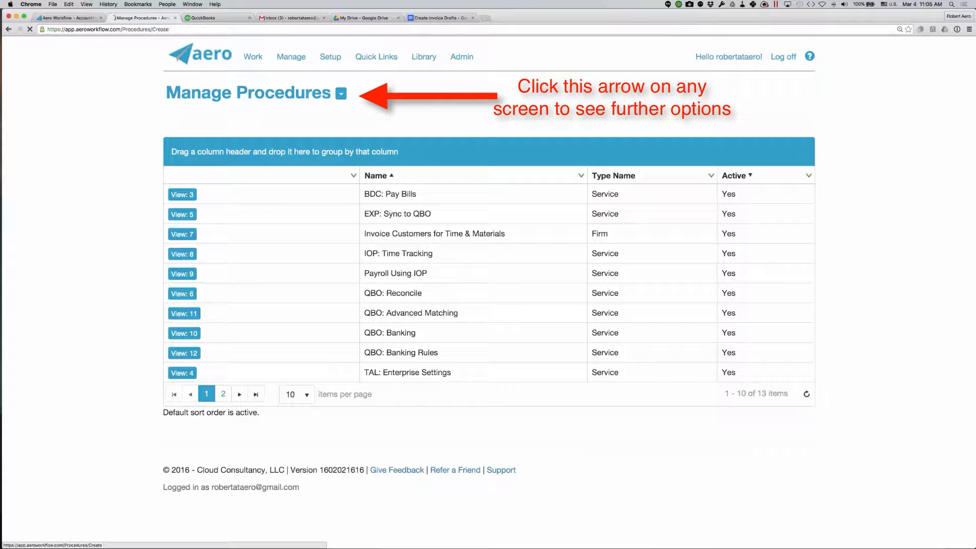
# Step: Paste the copied Create Invoice Drafts content into the new procedure's Description and check the beginning of it
pyautogui.rightClick(346, 355)
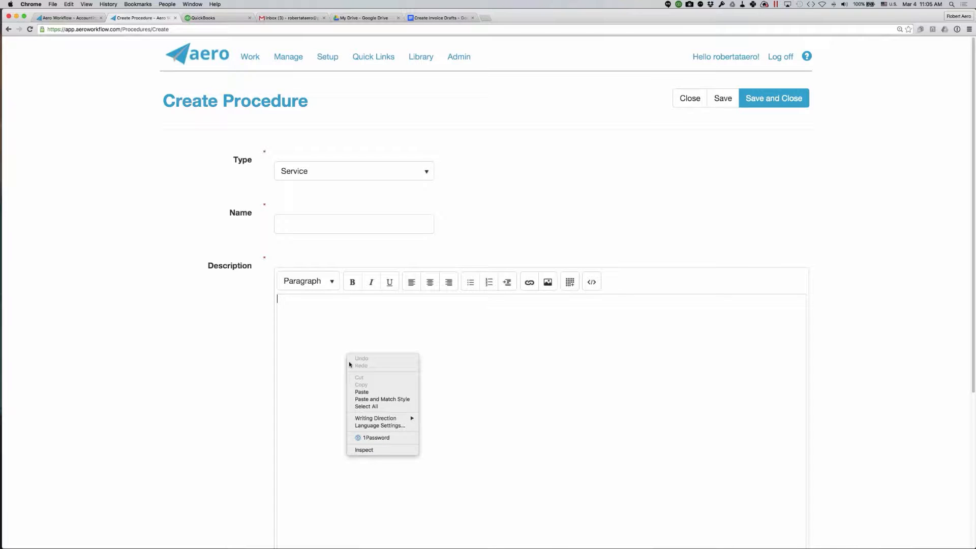
pyautogui.click(363, 391)
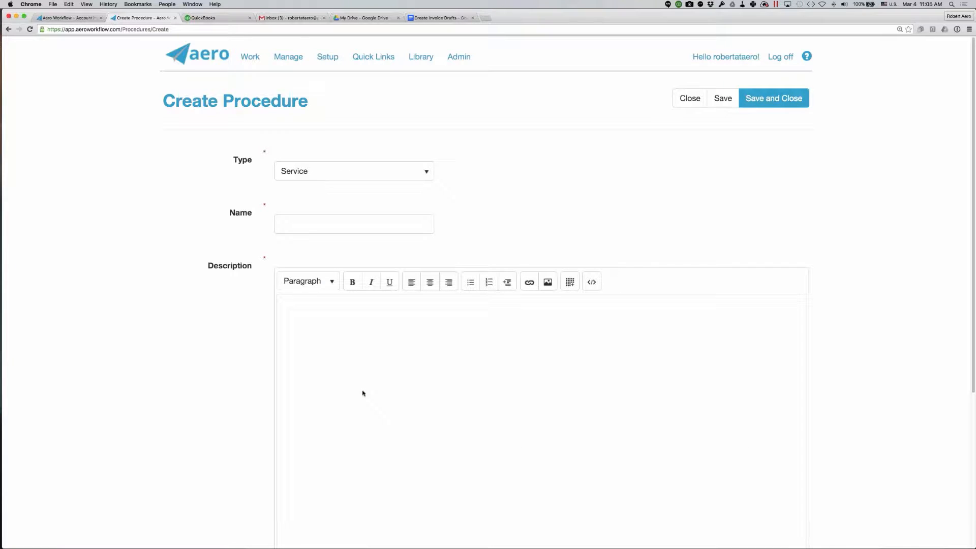
pyautogui.scroll(15, 364, 391)
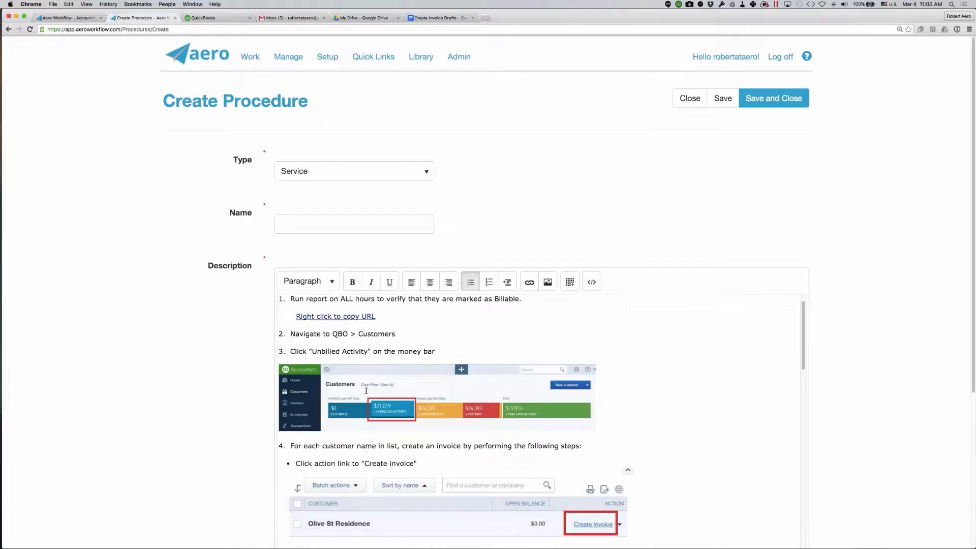
pyautogui.scroll(1, 366, 390)
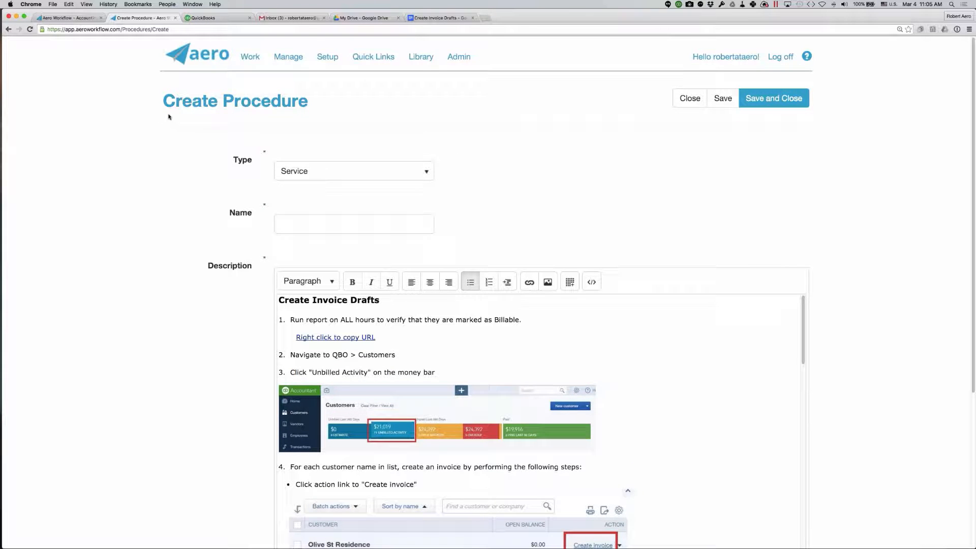
# Step: Check the available procedure types and name the new Service procedure "Create Invoice Draft II"
pyautogui.click(316, 171)
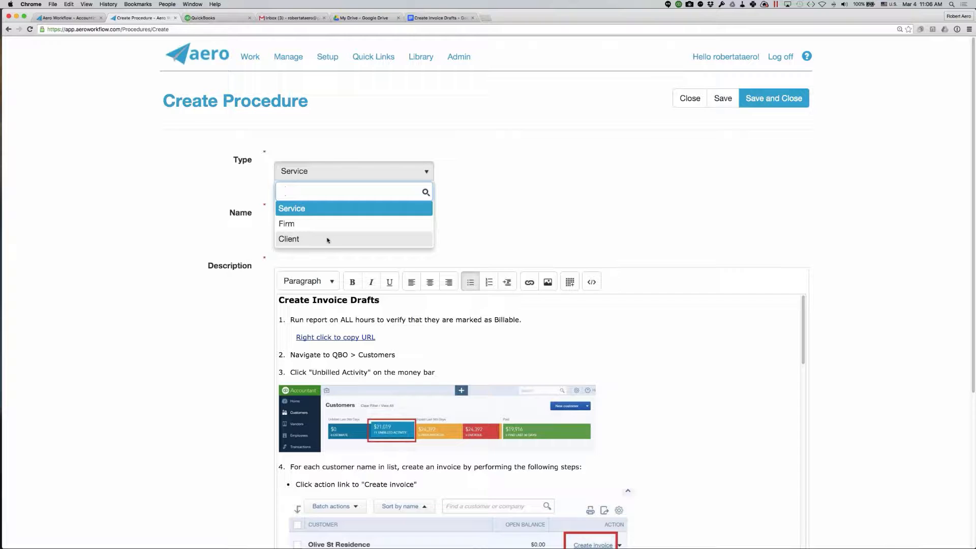
pyautogui.click(235, 234)
pyautogui.click(303, 225)
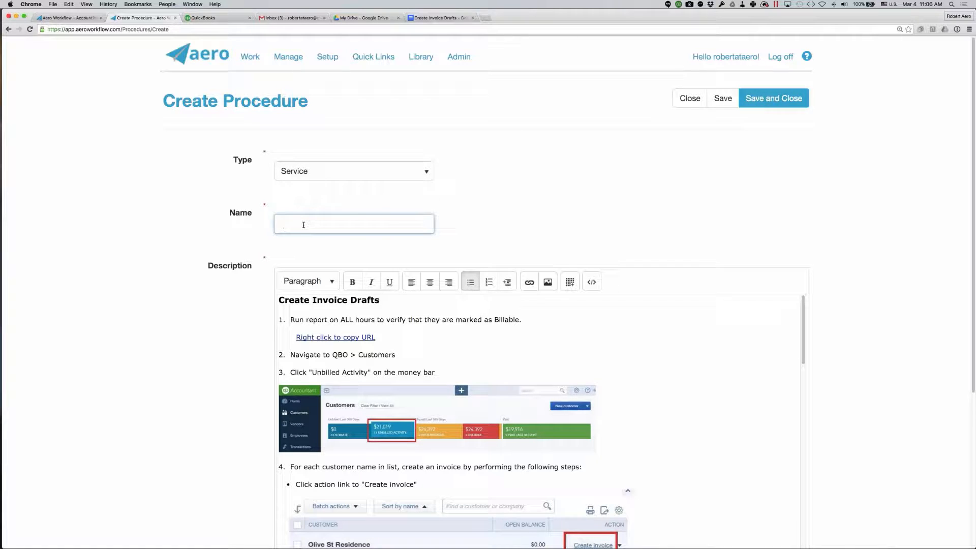
pyautogui.write('Create Invoice Draft II')
# Step: Check the pasted Description's text and screenshots from the money bar item to the Expenses dropdown instructions
pyautogui.click(366, 345)
pyautogui.scroll(-5, 367, 345)
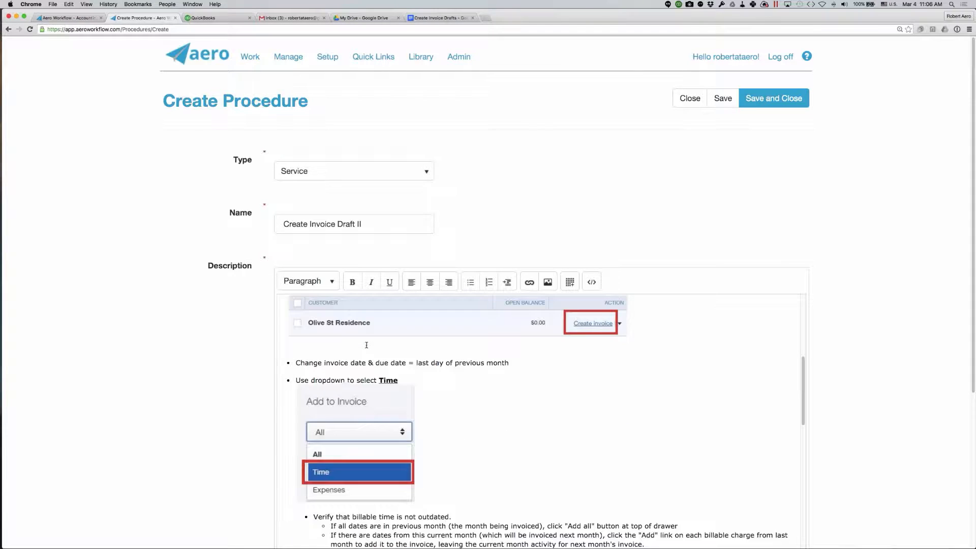
pyautogui.scroll(-3, 366, 345)
pyautogui.scroll(6, 367, 345)
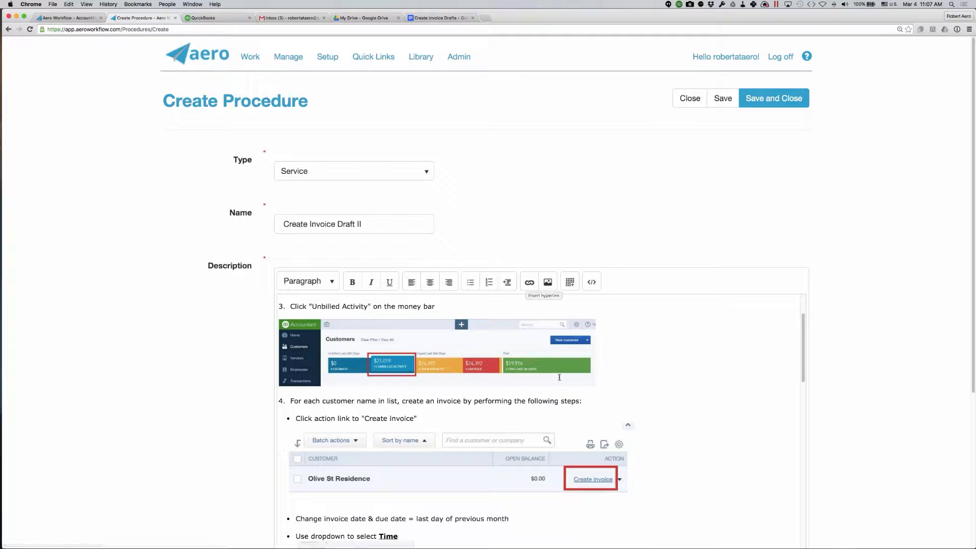
pyautogui.scroll(-5, 559, 377)
pyautogui.scroll(-10, 559, 377)
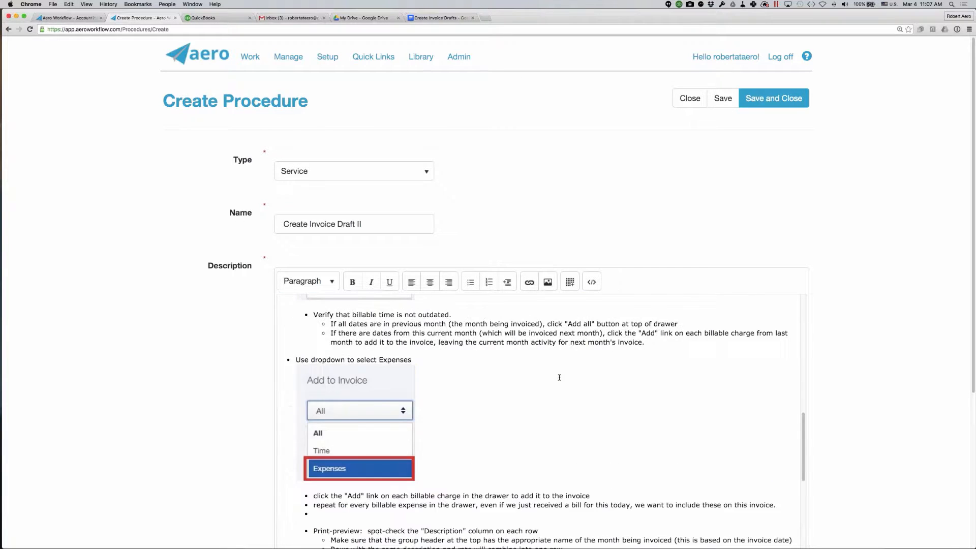
pyautogui.scroll(5, 508, 274)
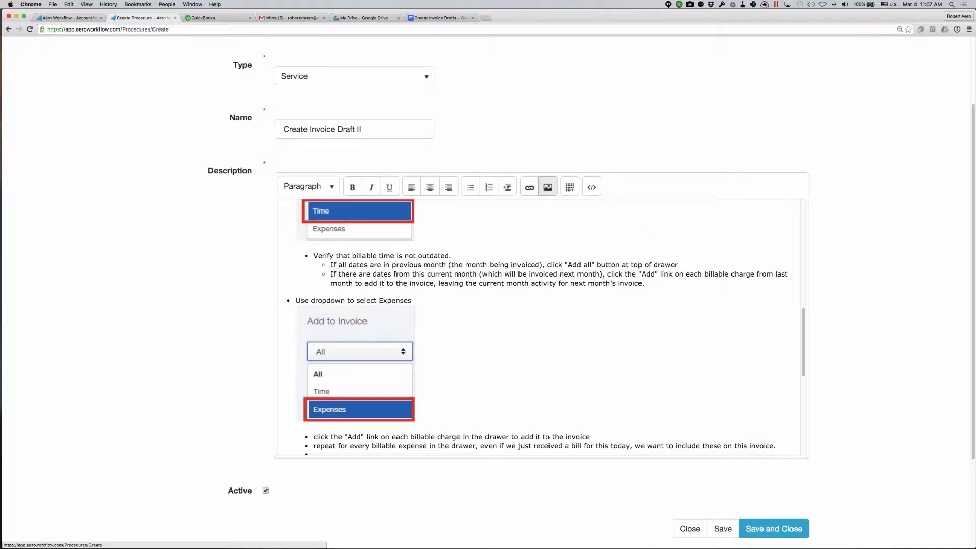
pyautogui.click(548, 188)
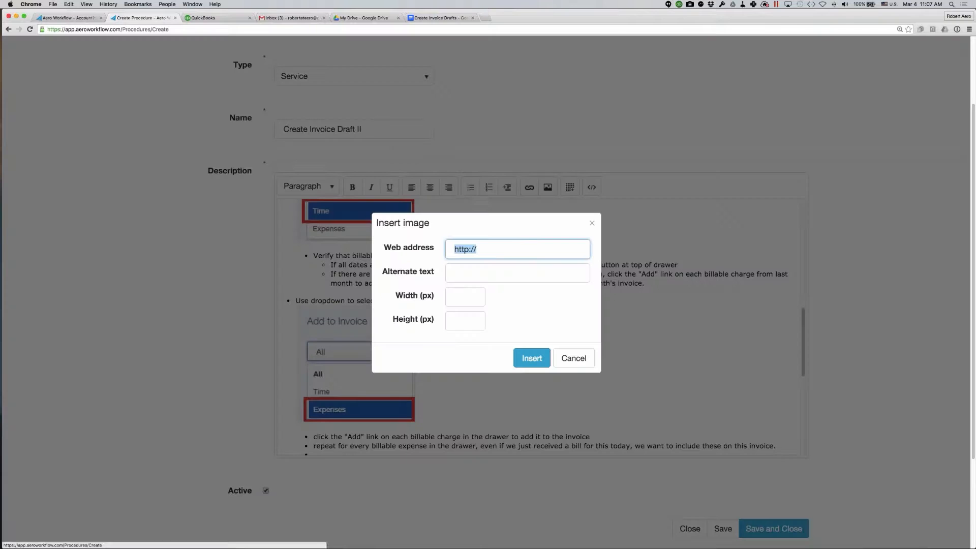
pyautogui.click(494, 252)
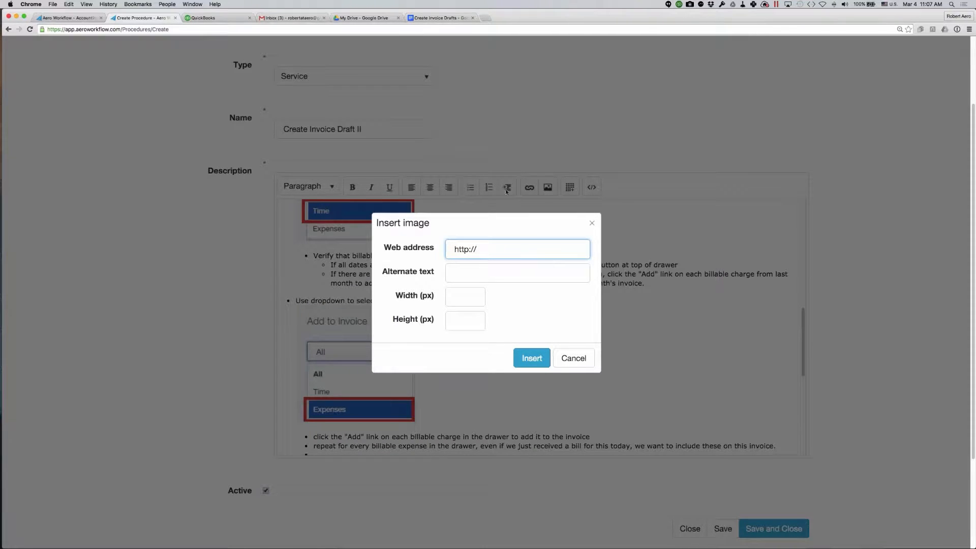
pyautogui.click(592, 223)
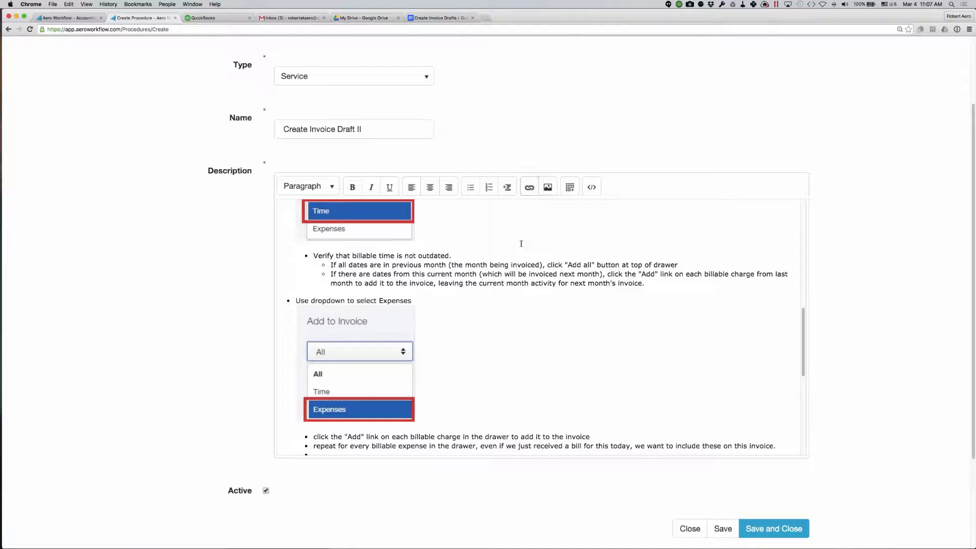
# Step: Review the rest of the Description through the Send Approved Invoices section, and recheck the link and images at its beginning
pyautogui.scroll(-1, 521, 243)
pyautogui.scroll(-5, 521, 244)
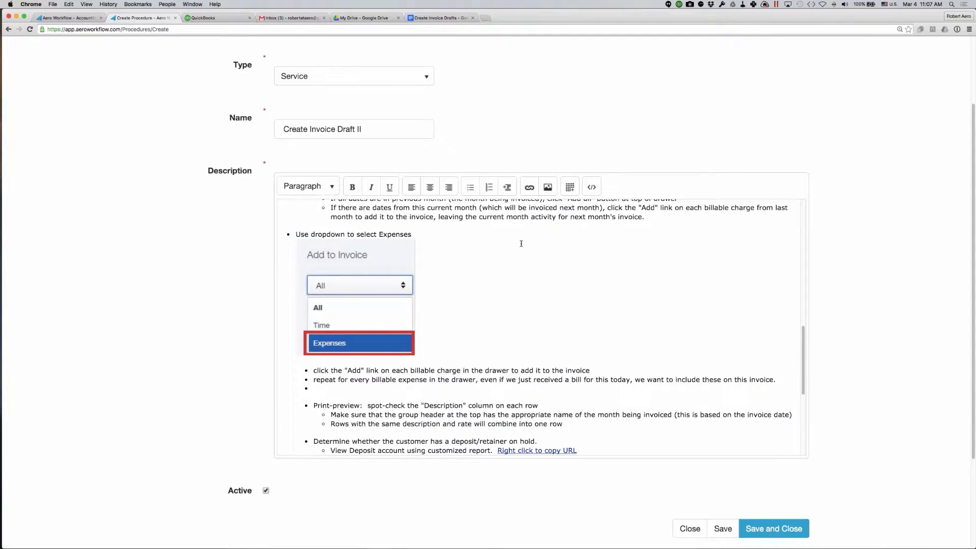
pyautogui.scroll(-5, 520, 243)
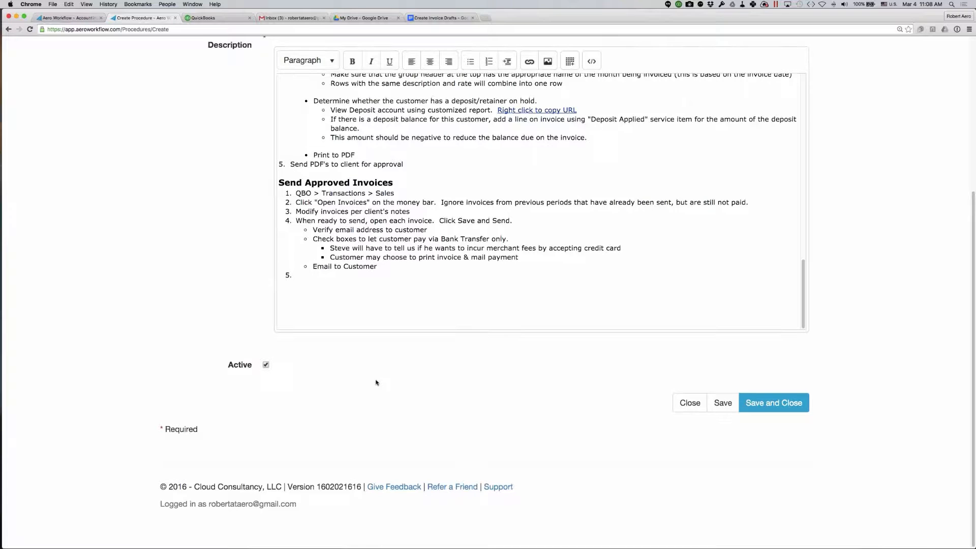
pyautogui.scroll(1, 569, 417)
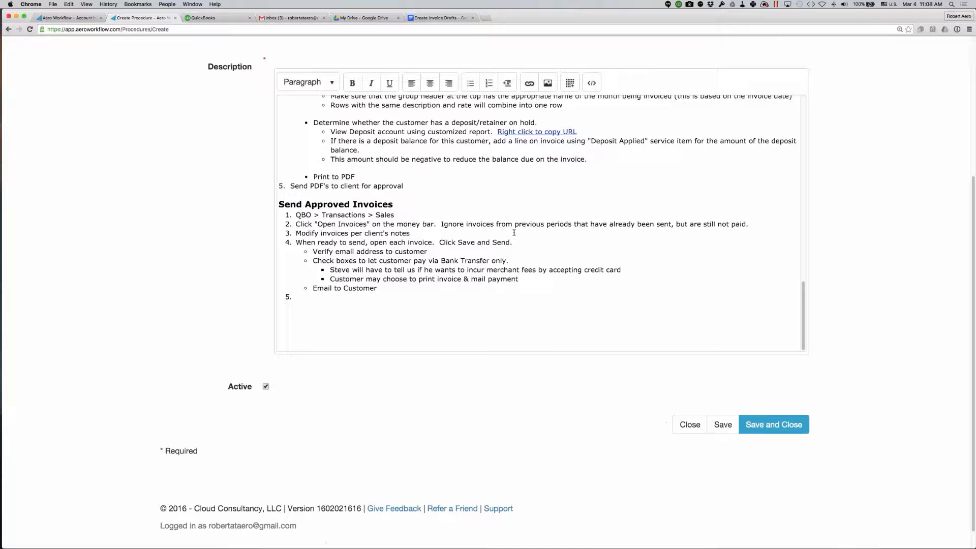
pyautogui.scroll(3, 514, 233)
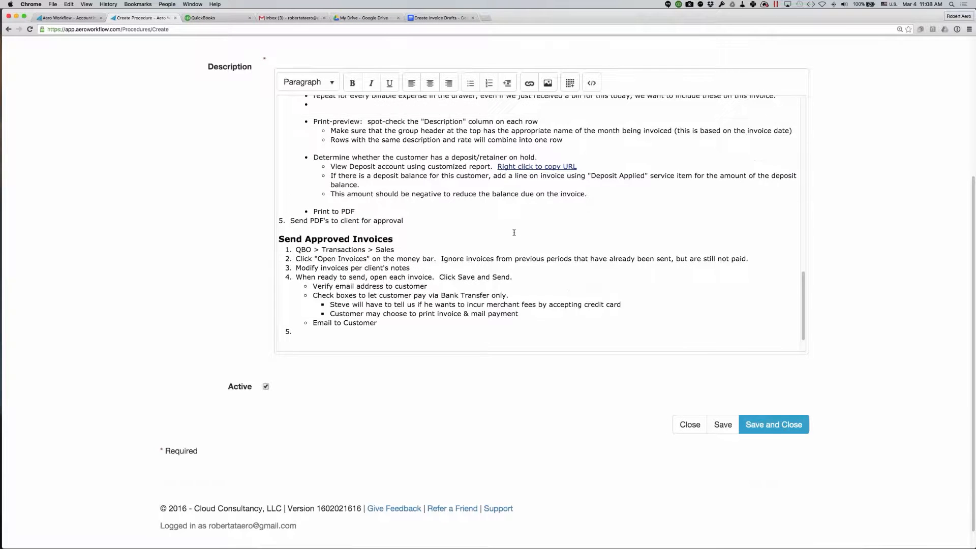
pyautogui.scroll(15, 513, 232)
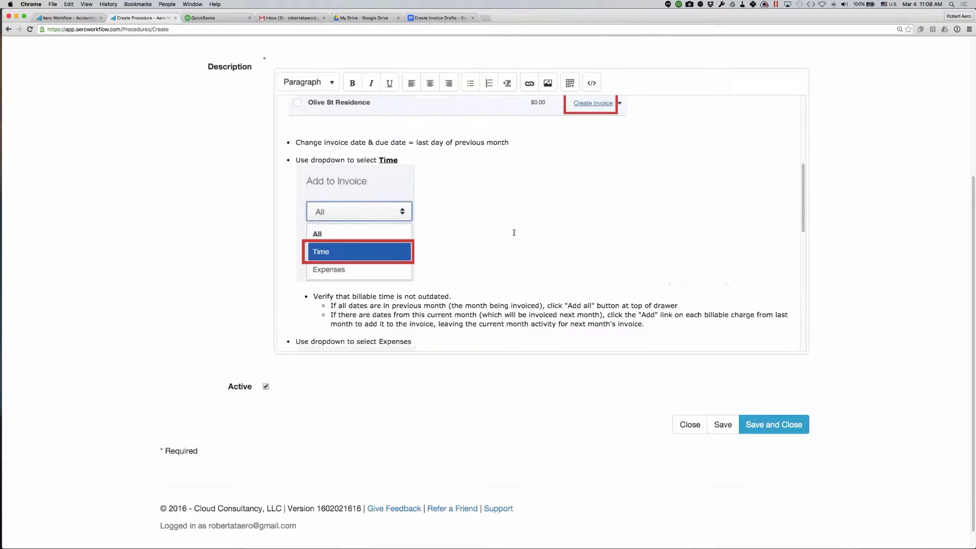
pyautogui.scroll(15, 514, 232)
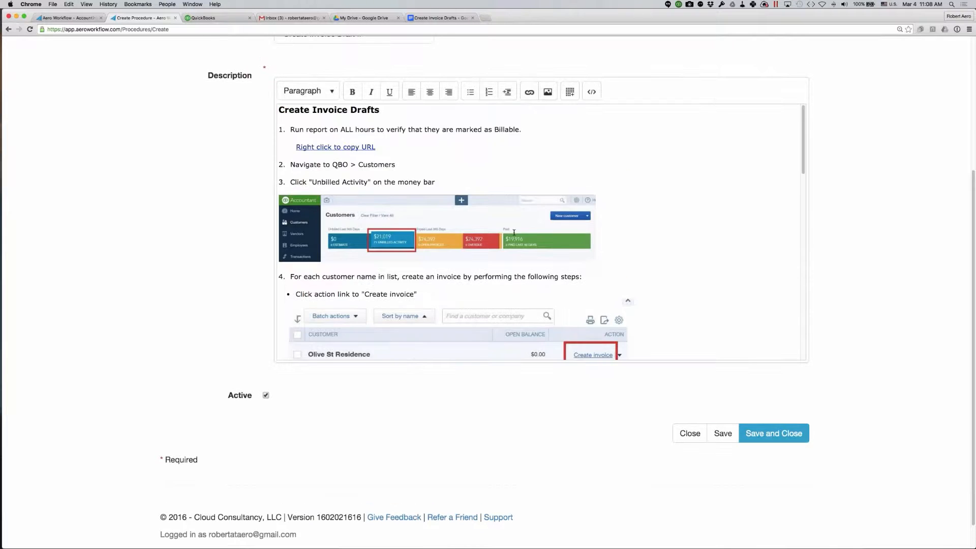
pyautogui.scroll(1, 514, 248)
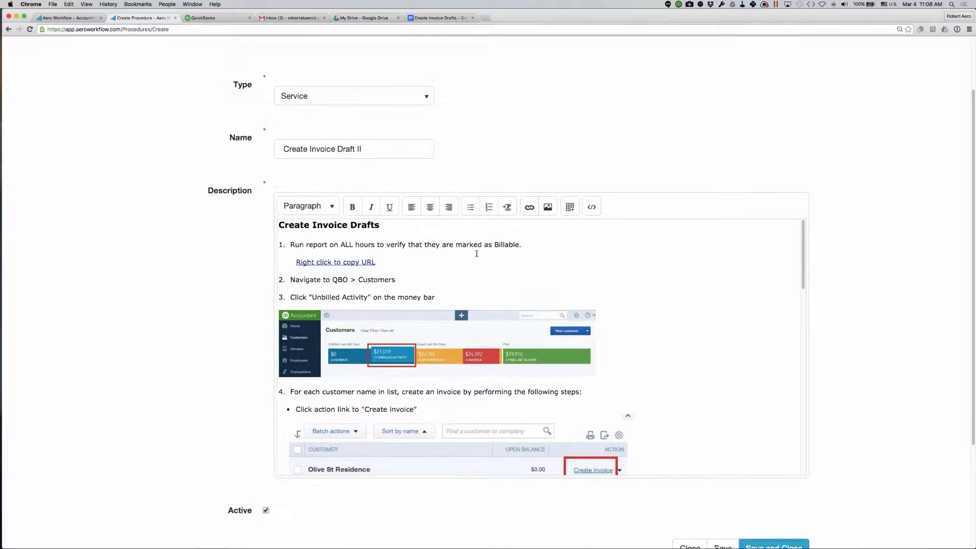
pyautogui.click(409, 261)
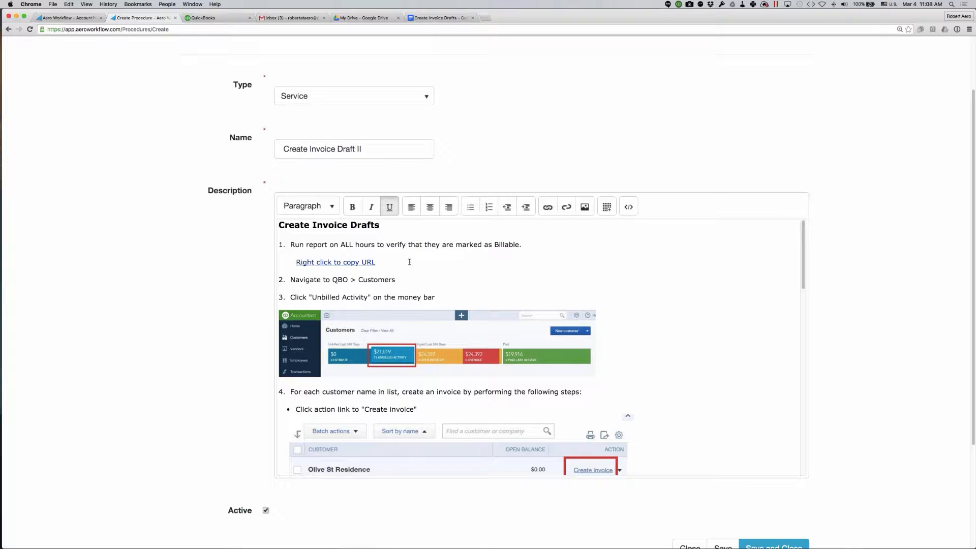
pyautogui.scroll(-1, 409, 261)
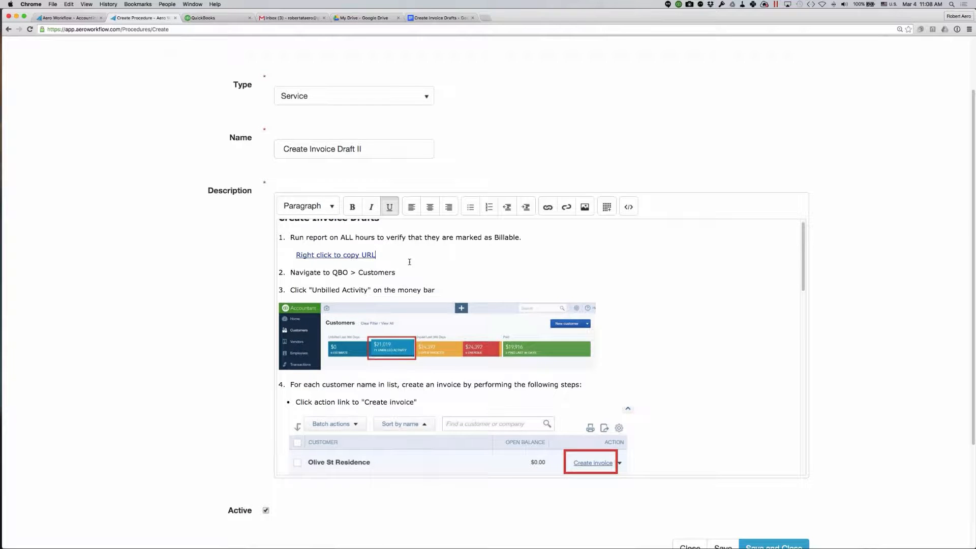
pyautogui.scroll(-3, 409, 261)
pyautogui.click(467, 265)
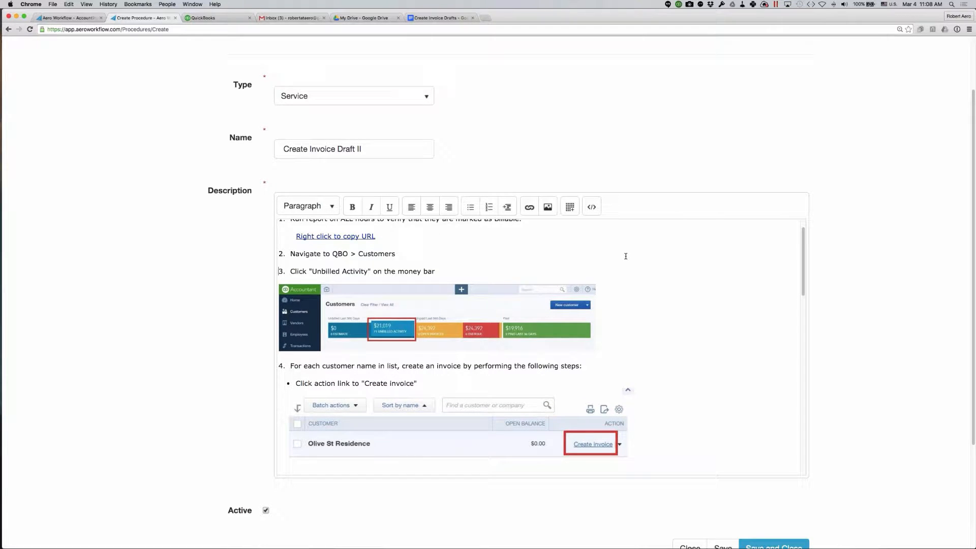
pyautogui.scroll(-1, 626, 256)
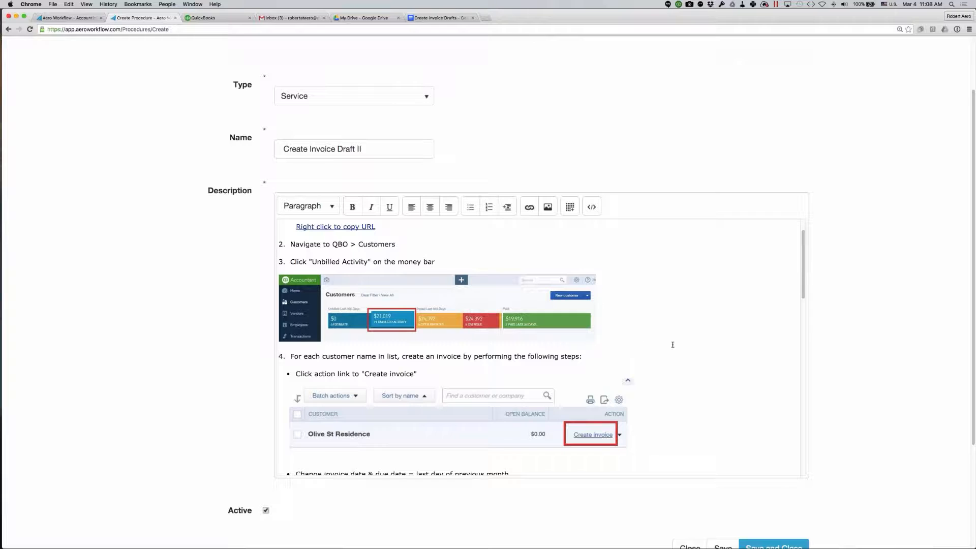
pyautogui.scroll(-5, 706, 469)
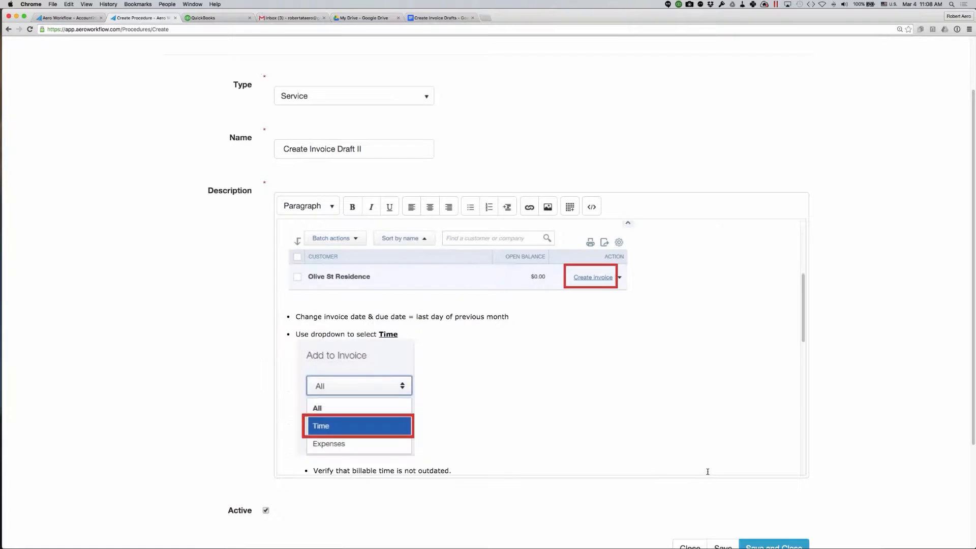
pyautogui.scroll(-2, 707, 471)
# Step: Save and close the new procedure, and sort the procedures list by type name
pyautogui.click(774, 546)
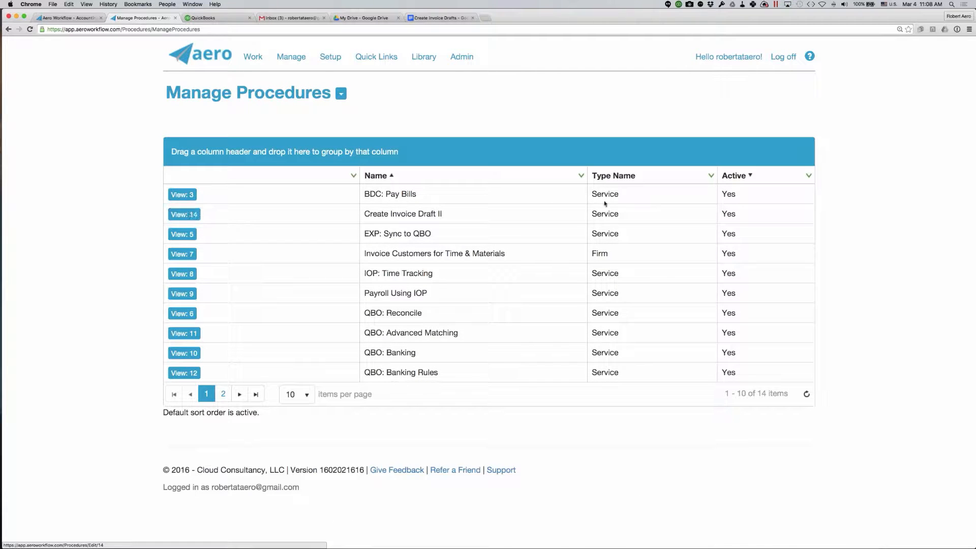
pyautogui.click(617, 176)
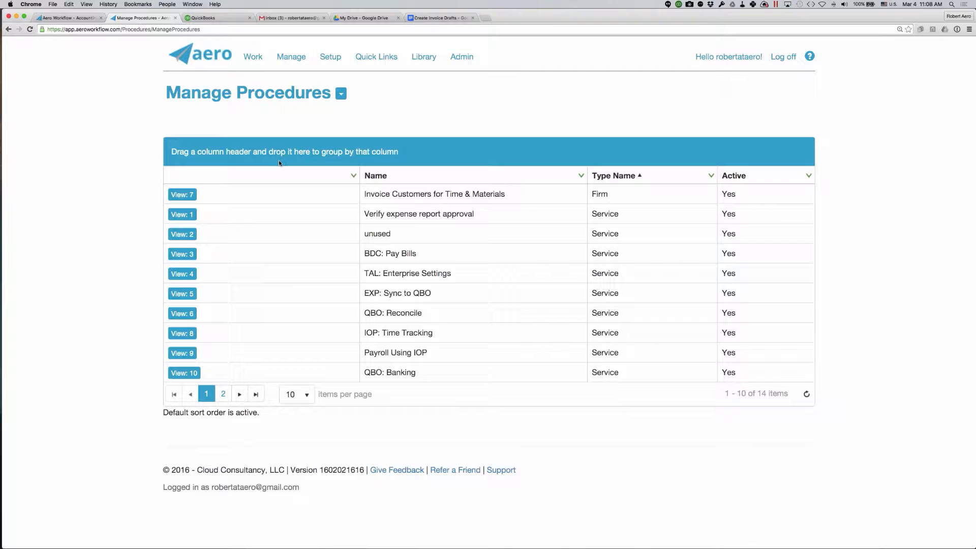
pyautogui.click(341, 93)
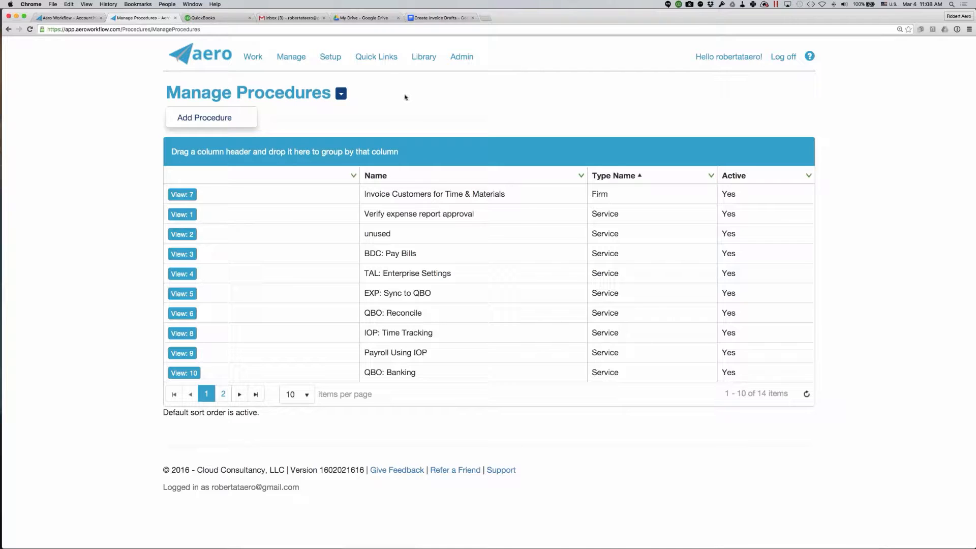
pyautogui.click(340, 93)
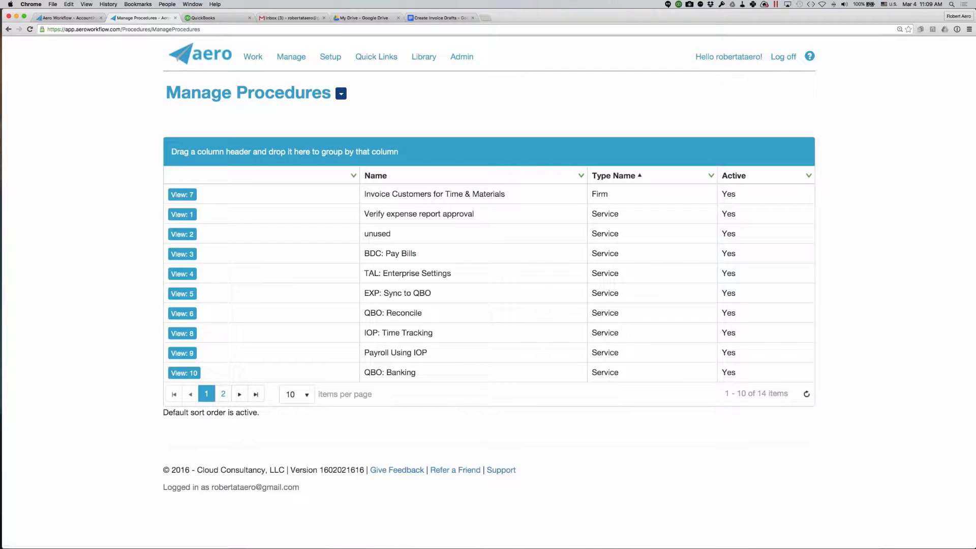
# Step: Go to the email templates, view the Consulting Inquiry template and highlight the customer name placeholder in its greeting
pyautogui.click(288, 55)
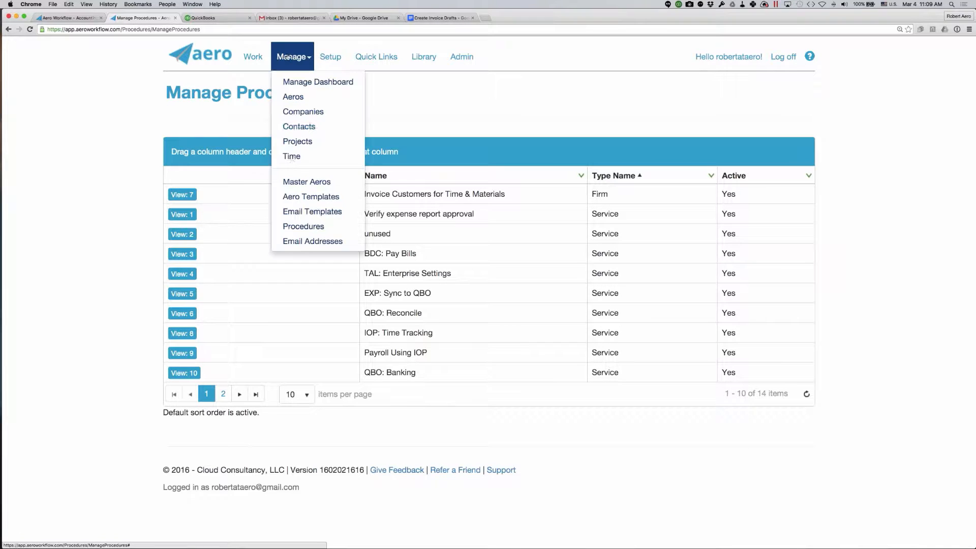
pyautogui.click(293, 212)
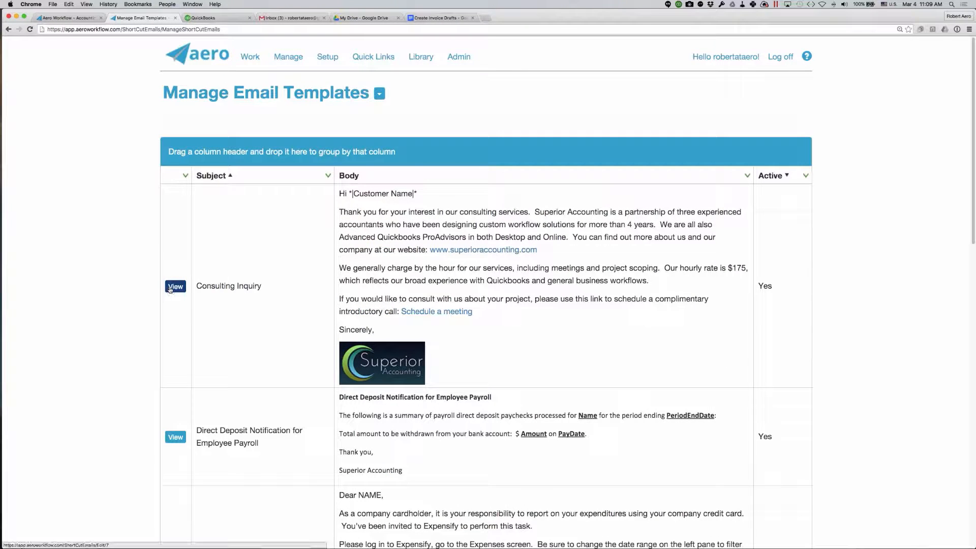
pyautogui.click(170, 287)
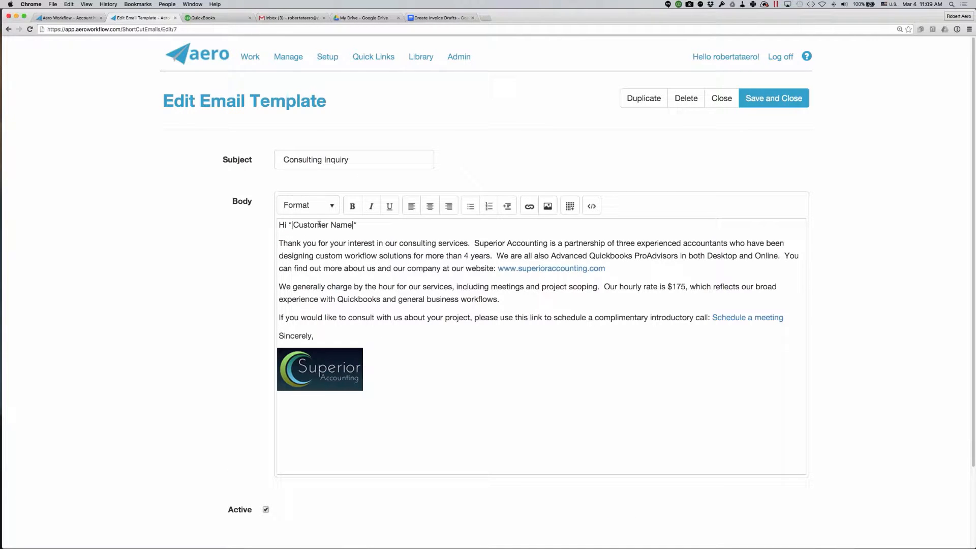
pyautogui.moveTo(287, 225); pyautogui.dragTo(360, 225)
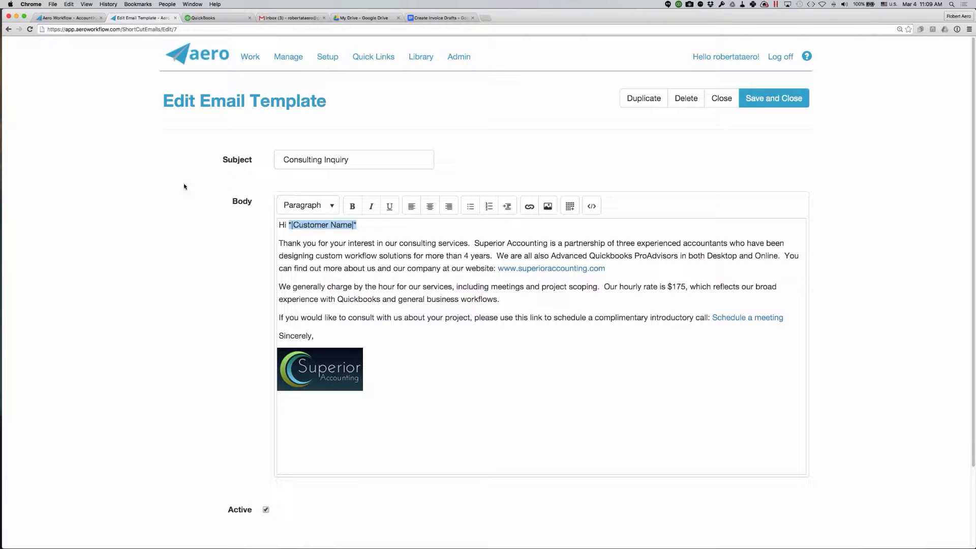
# Step: Return to the email templates list and look through the remaining templates down to Welcome Vendor and Request for W-9
pyautogui.click(9, 29)
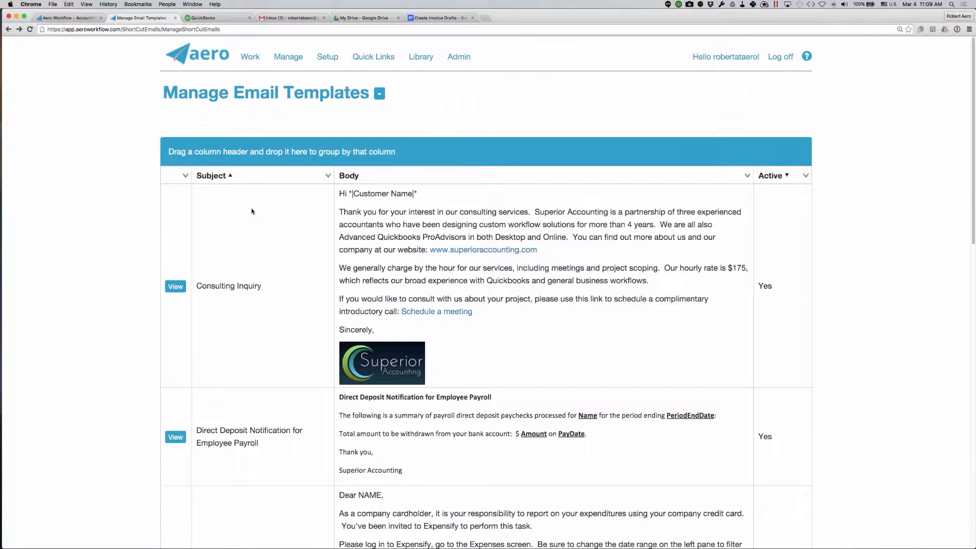
pyautogui.scroll(-1, 251, 211)
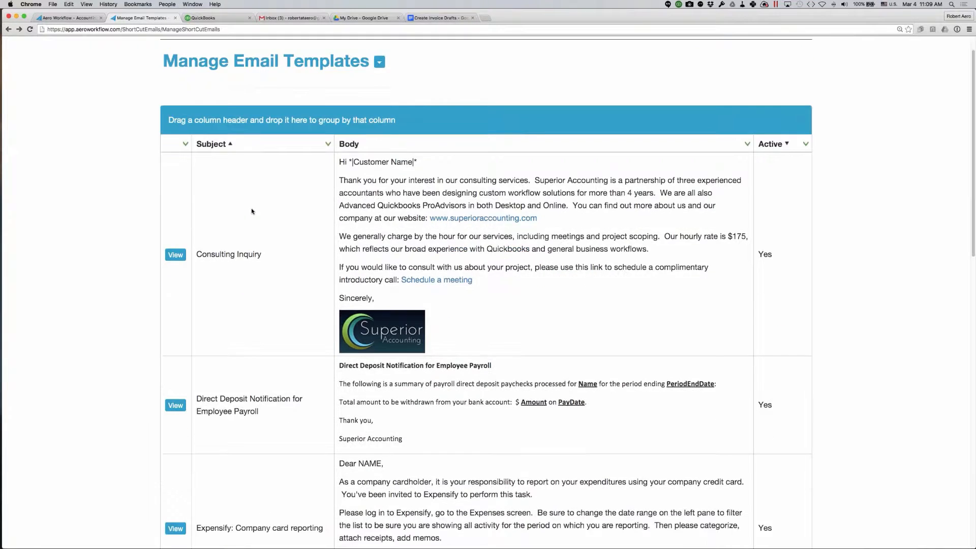
pyautogui.scroll(-6, 251, 211)
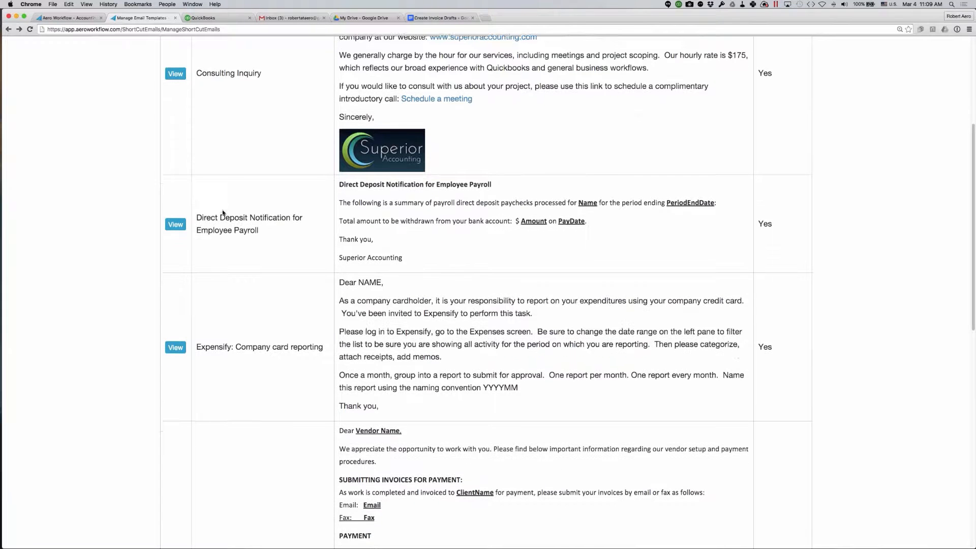
pyautogui.scroll(-2, 542, 313)
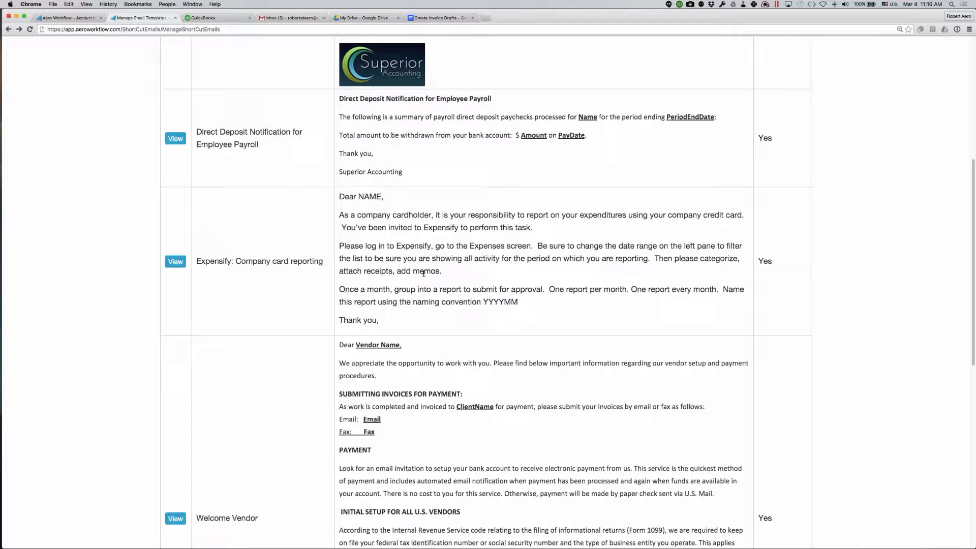
pyautogui.scroll(-1, 424, 273)
pyautogui.scroll(-5, 424, 273)
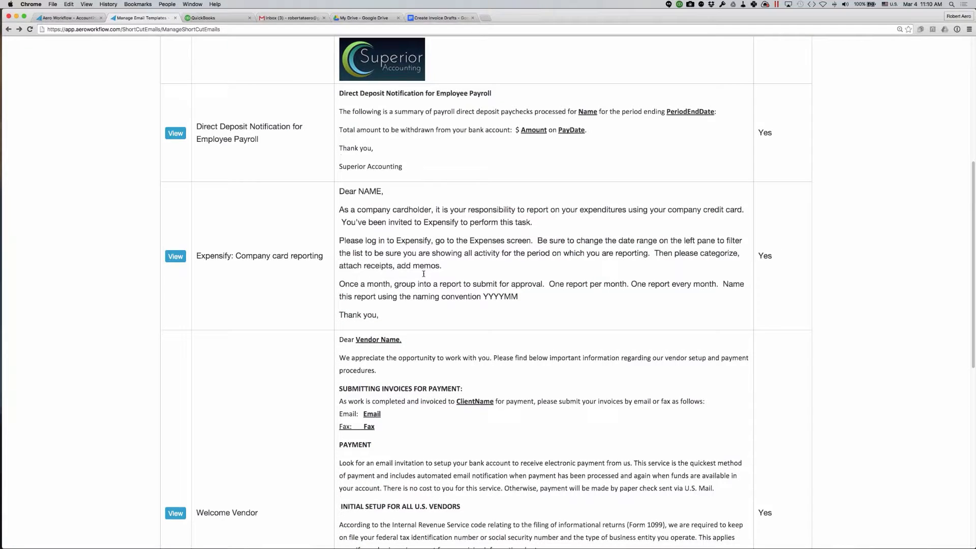
pyautogui.scroll(-5, 430, 216)
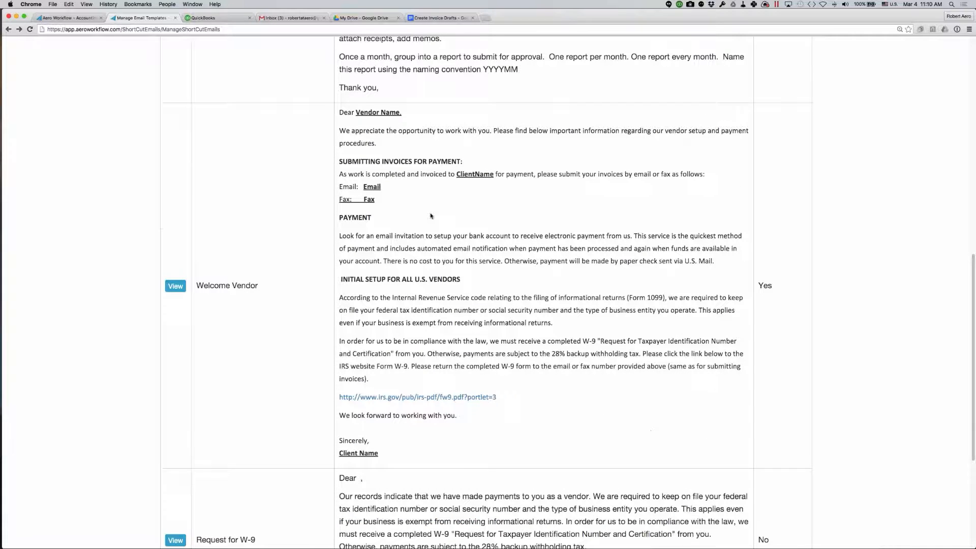
# Step: Review the placeholders in the Welcome Vendor email template, and check the page actions available for managing email templates
pyautogui.scroll(-1, 430, 216)
pyautogui.scroll(-1, 430, 216)
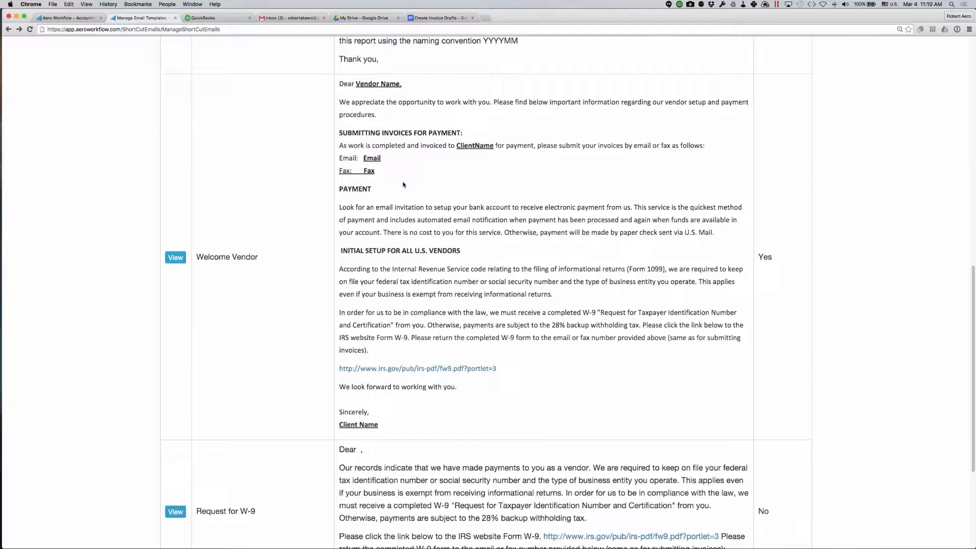
pyautogui.scroll(1, 403, 185)
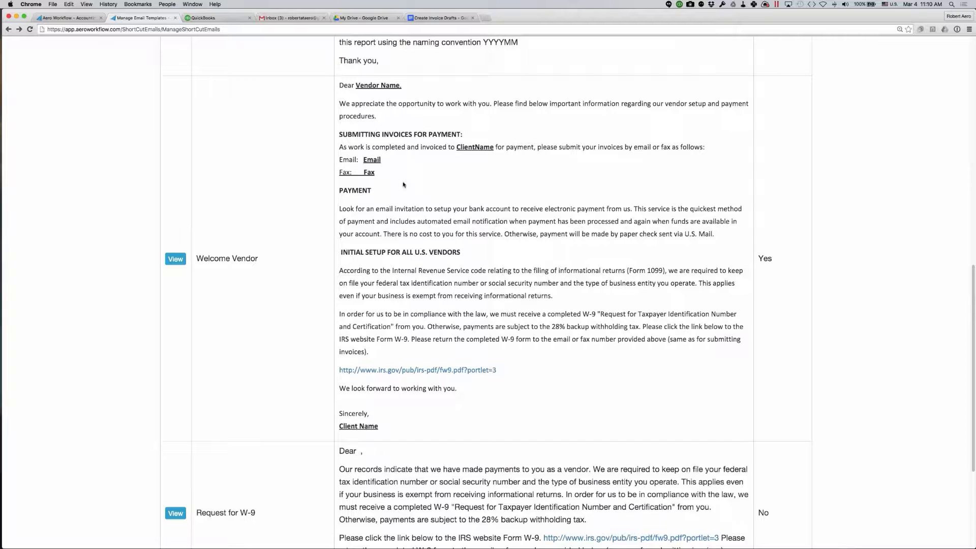
pyautogui.scroll(3, 278, 128)
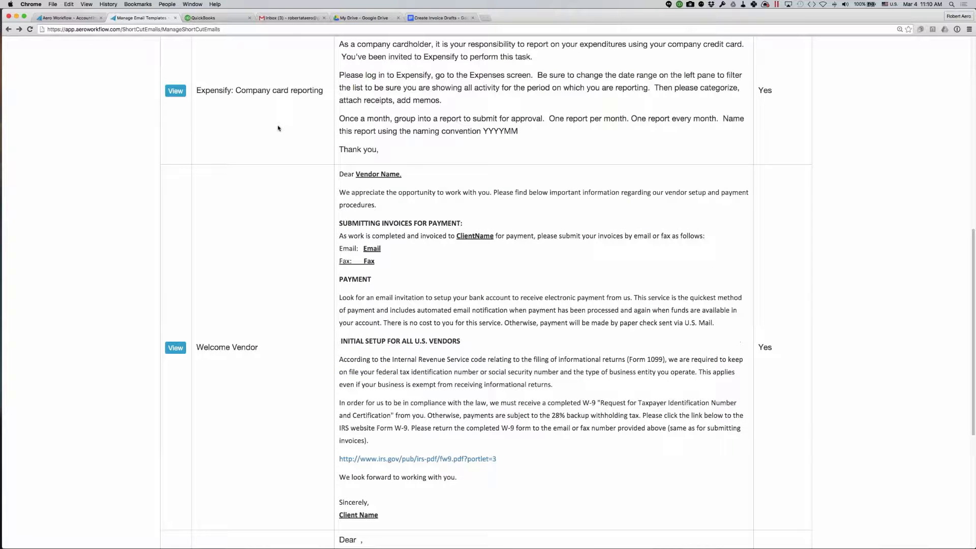
pyautogui.scroll(10, 278, 128)
pyautogui.click(379, 93)
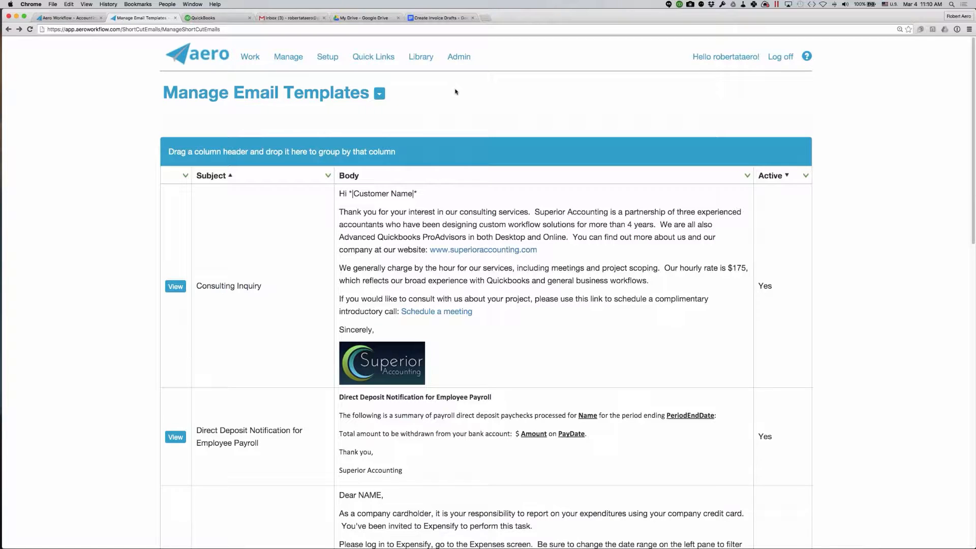
# Step: Go to the Aero templates, look over the list grouped by Aero Type and check the available page actions
pyautogui.click(288, 56)
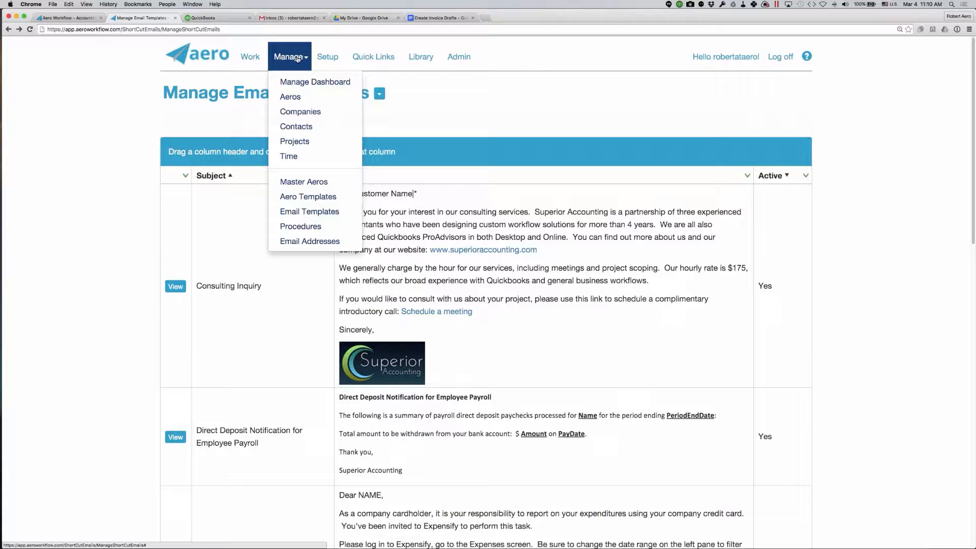
pyautogui.click(314, 198)
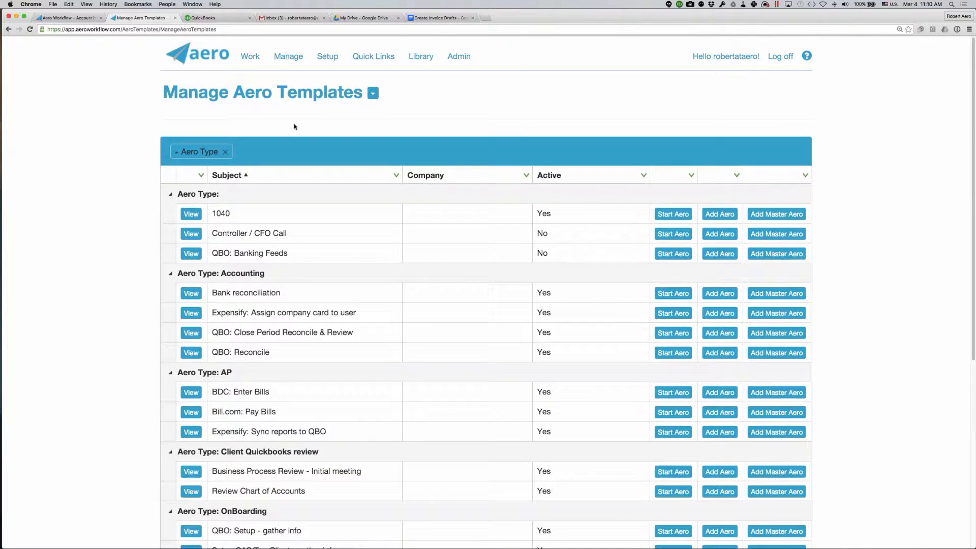
pyautogui.scroll(-1, 294, 126)
pyautogui.scroll(-1, 294, 127)
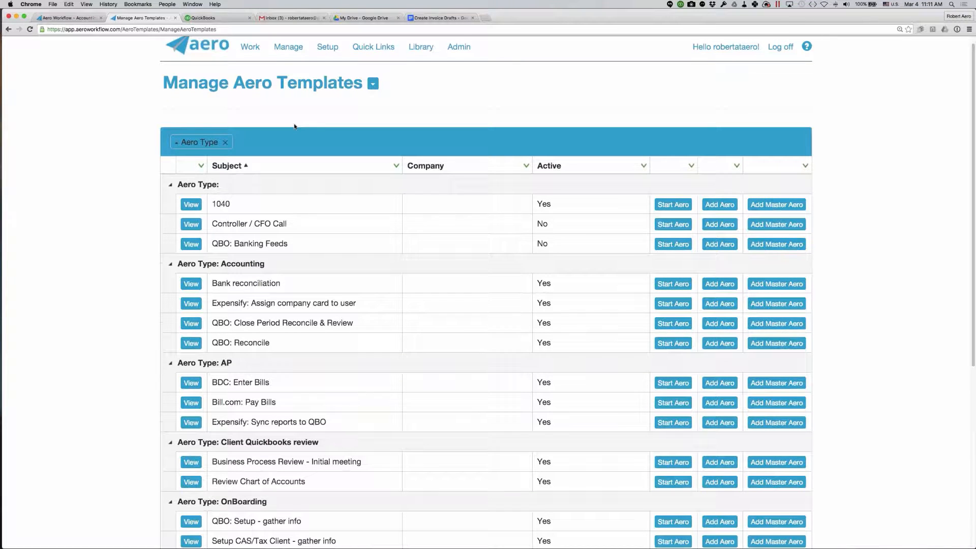
pyautogui.scroll(-1, 300, 124)
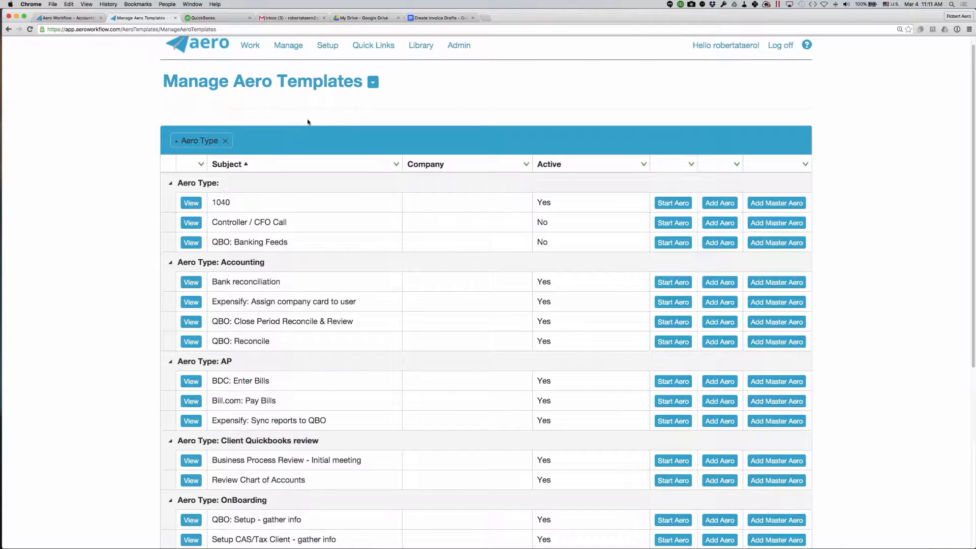
pyautogui.click(374, 87)
pyautogui.click(383, 109)
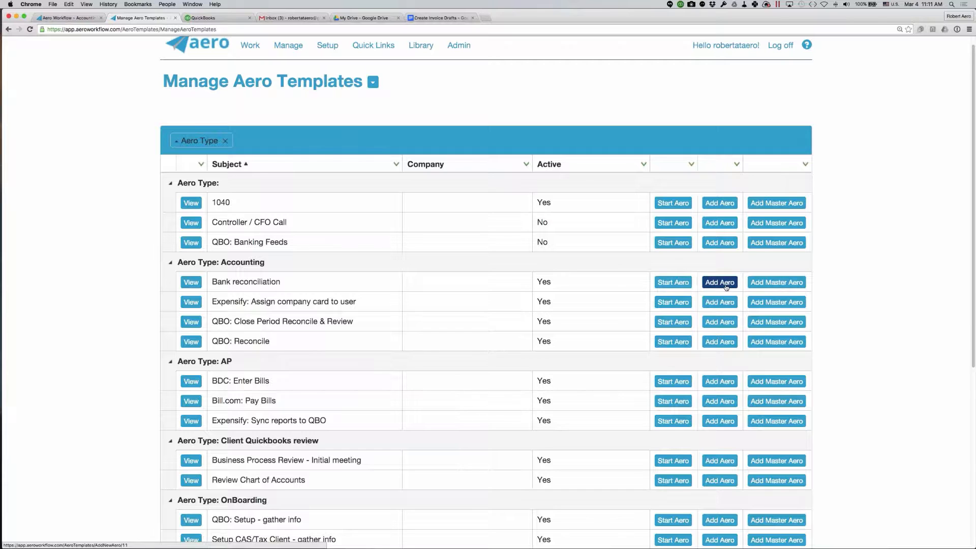
# Step: Start an Aero directly from the Bank reconciliation template, and return to the Aero templates list
pyautogui.click(665, 283)
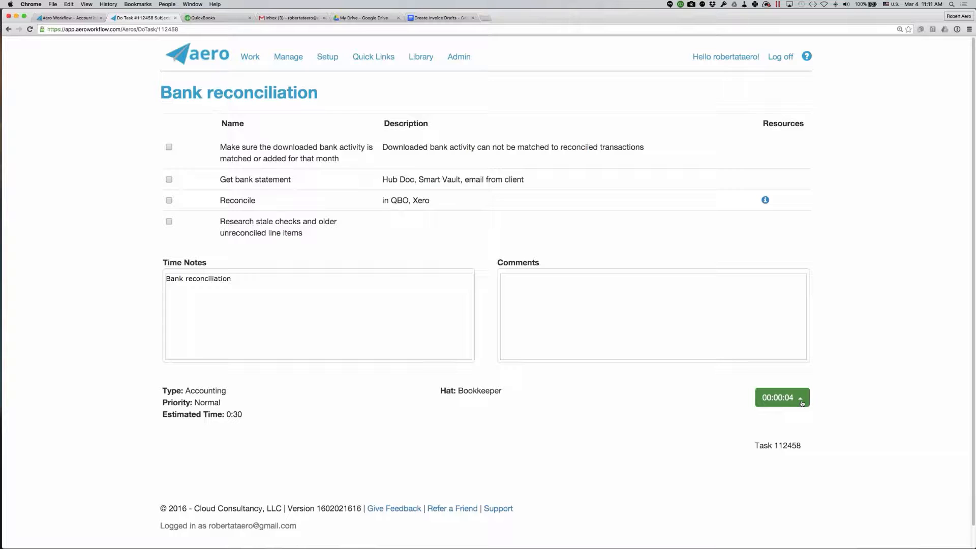
pyautogui.click(9, 30)
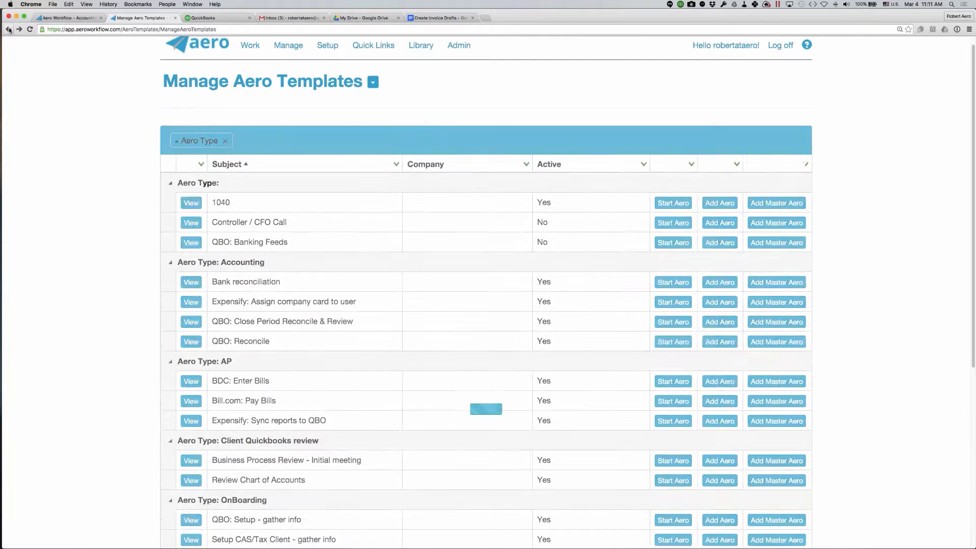
# Step: Begin adding a new Aero from the Bank reconciliation template, assigning it to another staff member and the company Cloud Consultancy
pyautogui.click(721, 286)
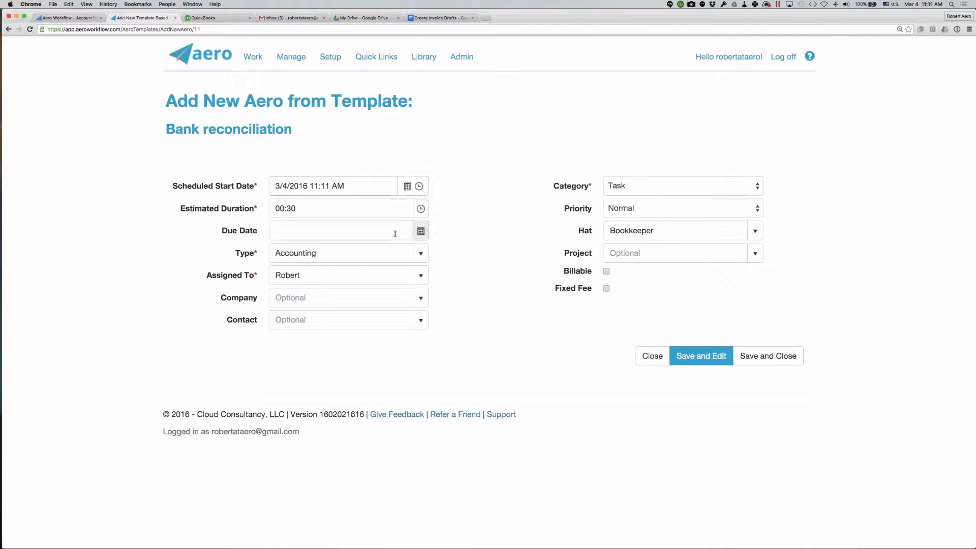
pyautogui.click(418, 277)
pyautogui.click(321, 340)
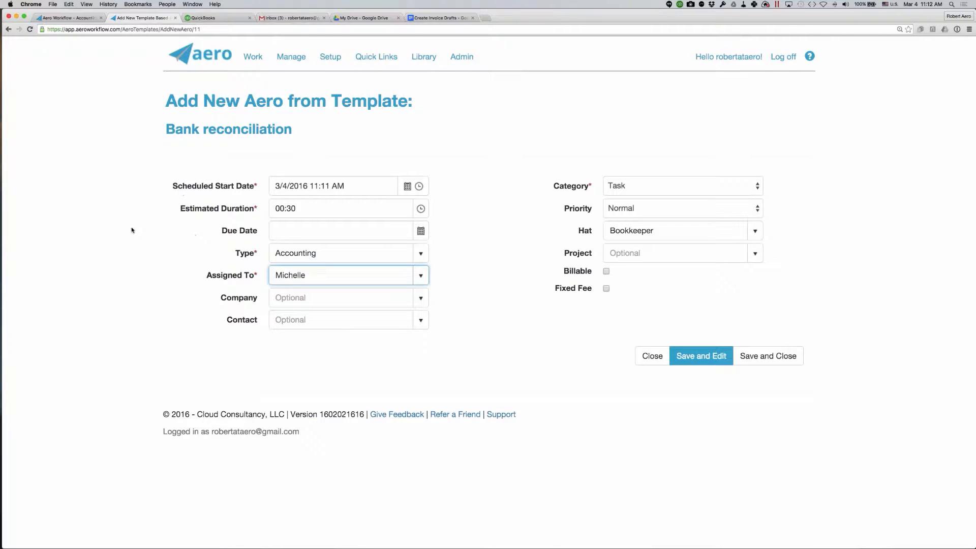
pyautogui.click(351, 298)
pyautogui.click(351, 299)
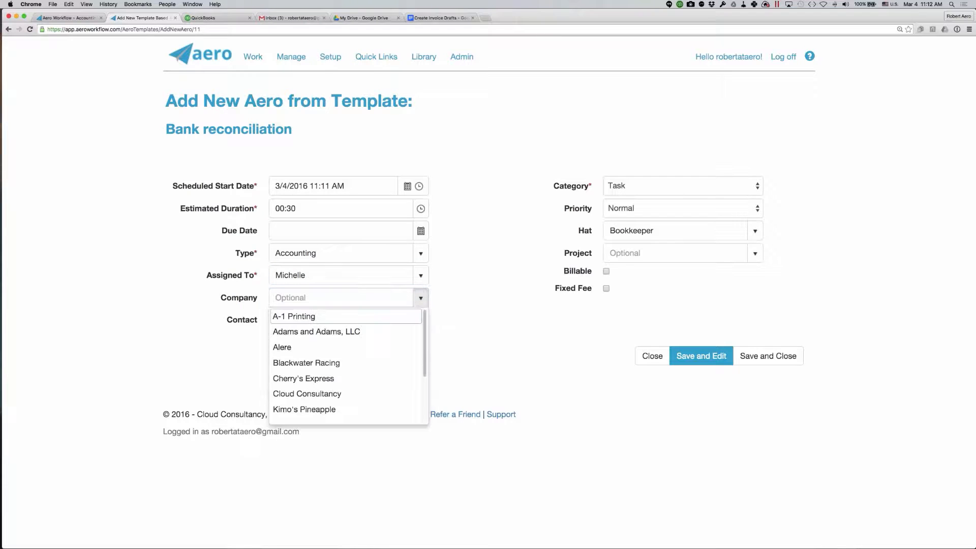
pyautogui.click(344, 394)
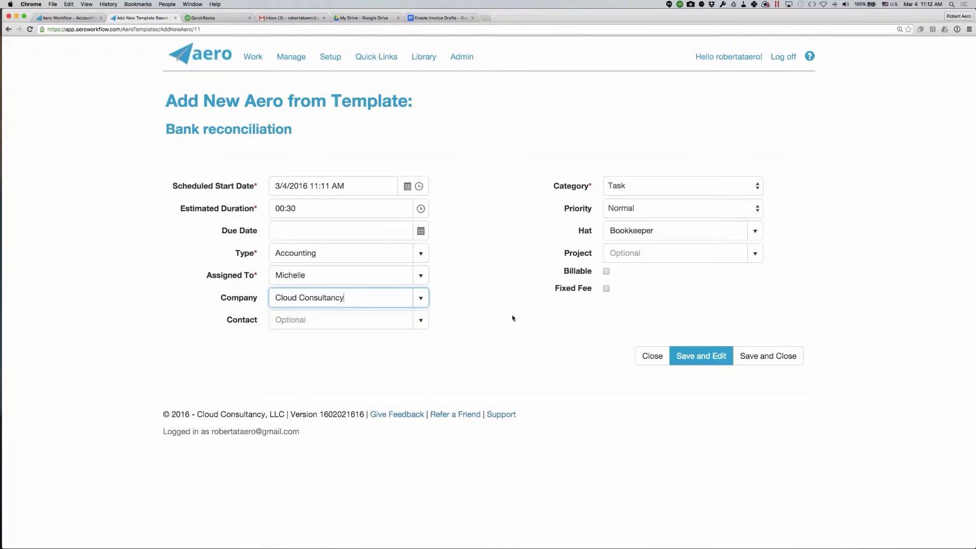
# Step: Make the new Aero billable with the Monthly CAS project for Adams and Adams, LLC, and leave the form without saving
pyautogui.click(605, 273)
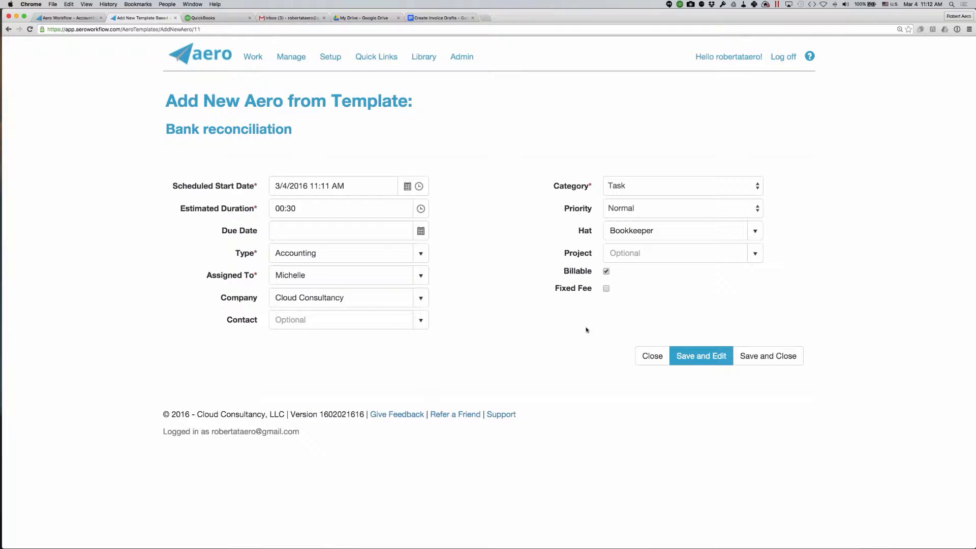
pyautogui.click(755, 255)
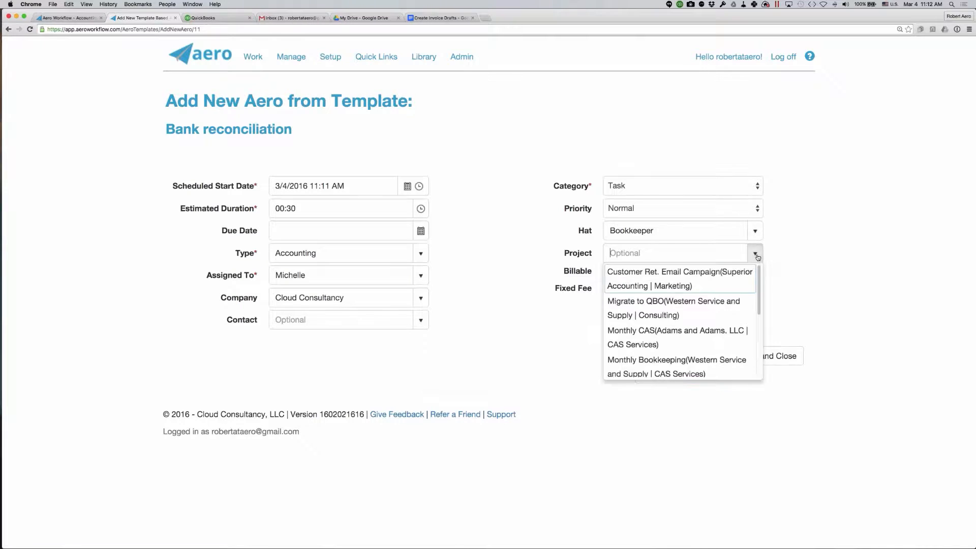
pyautogui.click(704, 332)
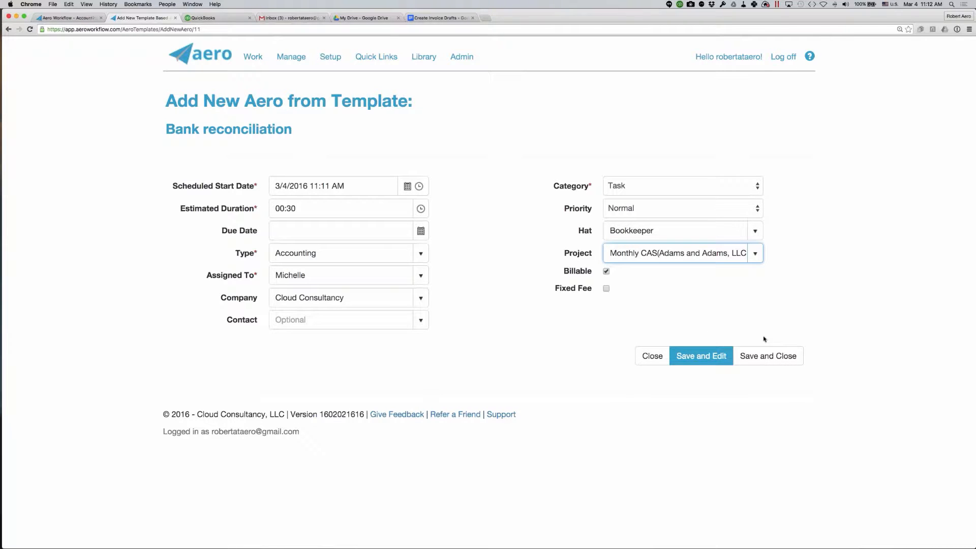
pyautogui.click(9, 29)
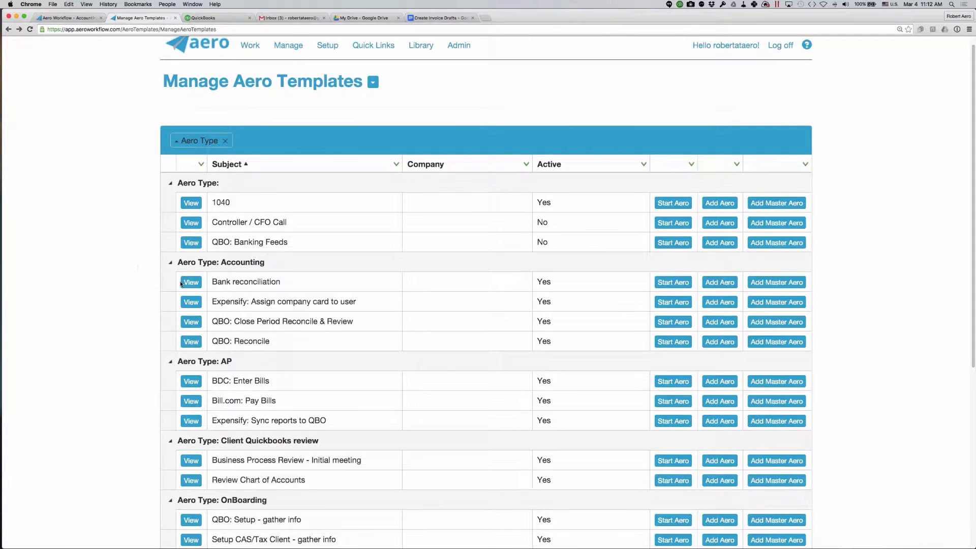
# Step: Open the BDC: Enter Bills template from the AP group of the Aero templates list
pyautogui.scroll(-1, 181, 284)
pyautogui.scroll(-2, 181, 283)
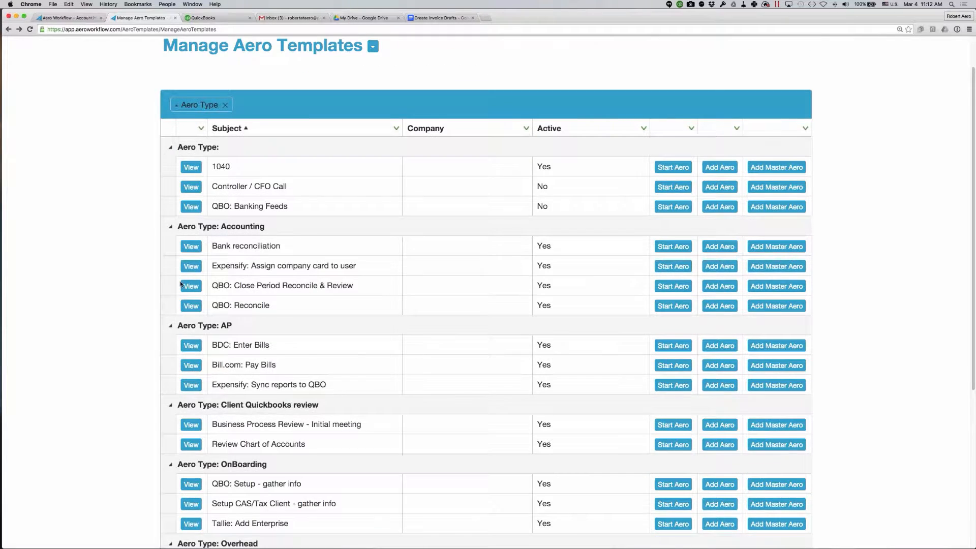
pyautogui.scroll(-2, 181, 283)
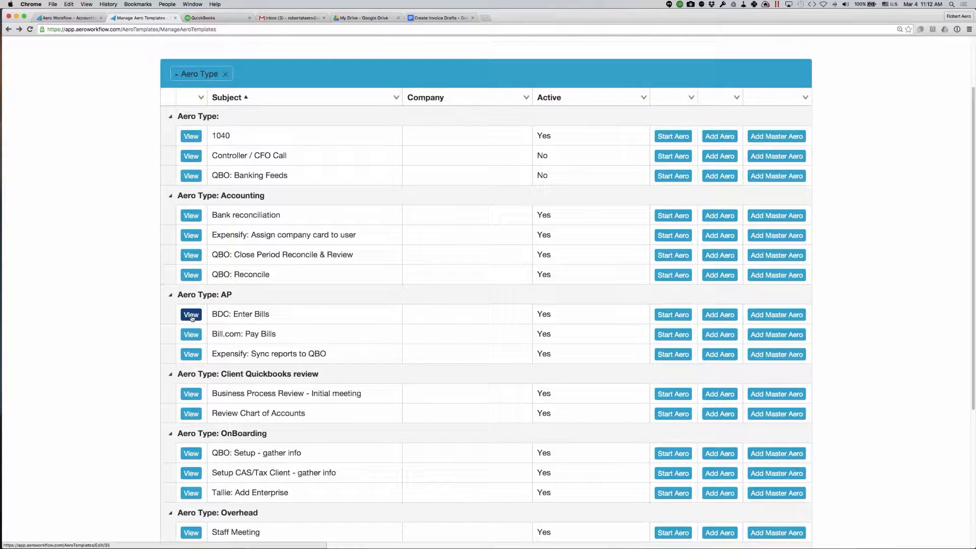
pyautogui.click(191, 315)
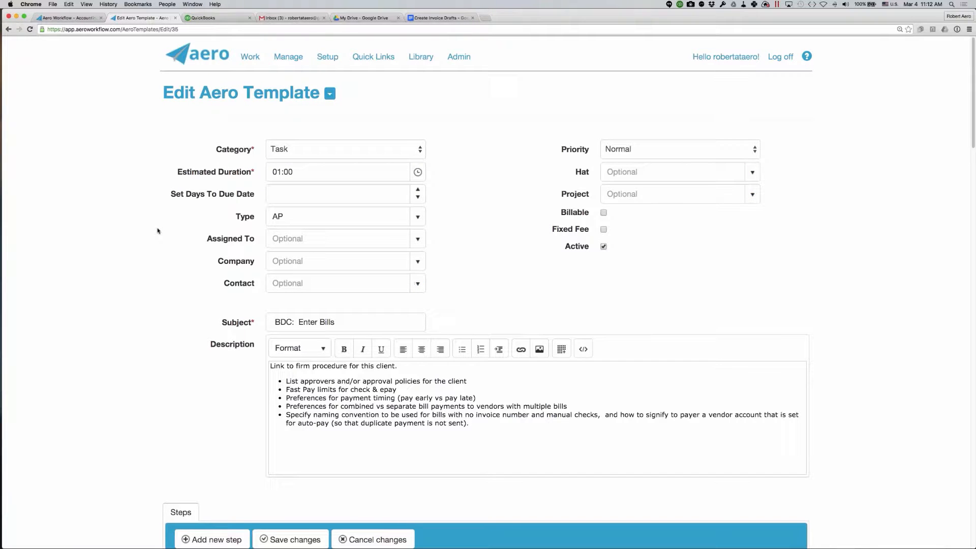
# Step: Examine the template's Category choices and its Estimated Duration field without changing them
pyautogui.click(420, 152)
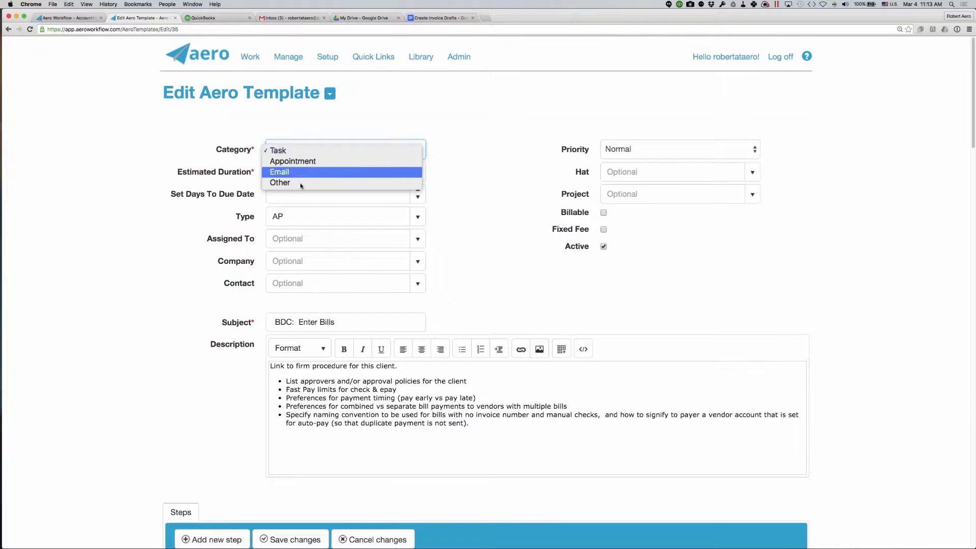
pyautogui.click(299, 126)
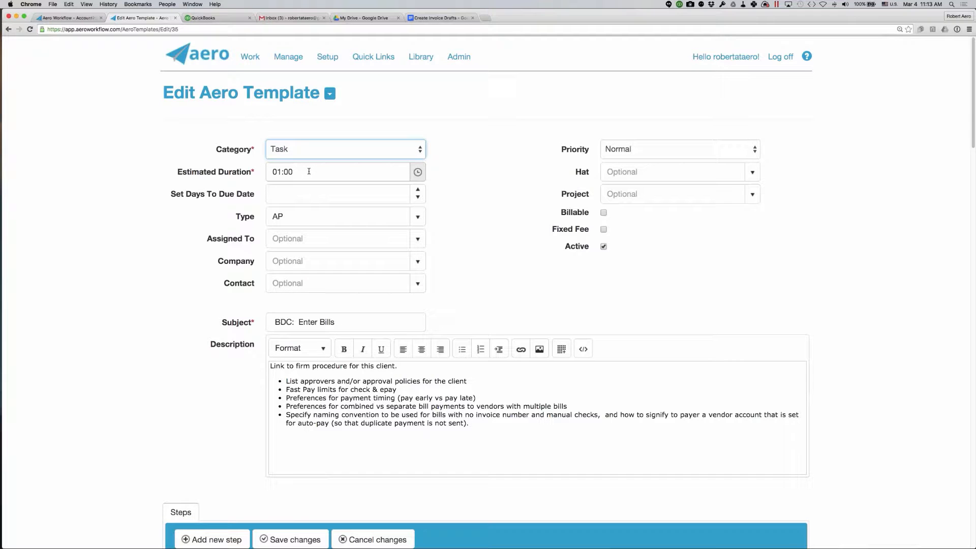
pyautogui.click(476, 179)
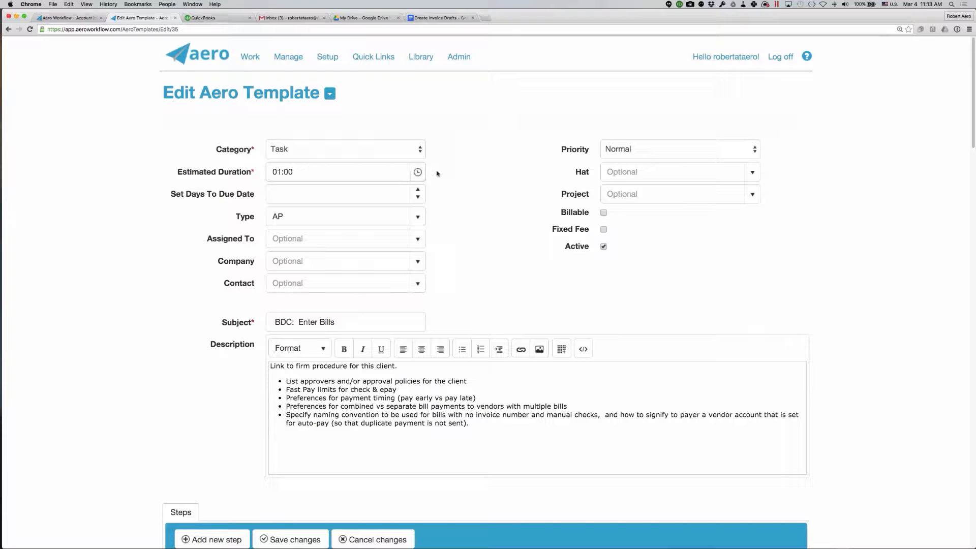
# Step: Look over the template's general settings and description, and browse the choices for its Type, leaving AP selected
pyautogui.scroll(-1, 467, 175)
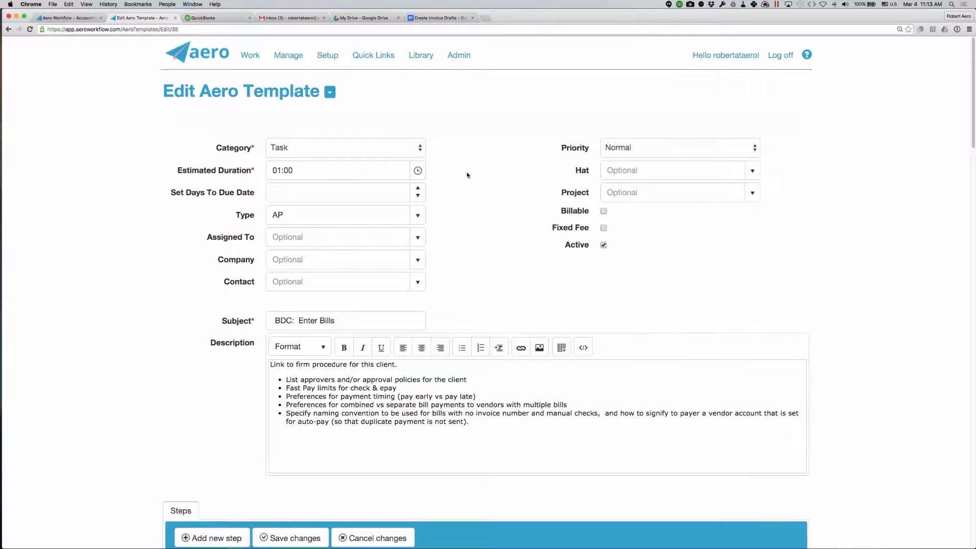
pyautogui.scroll(-3, 467, 175)
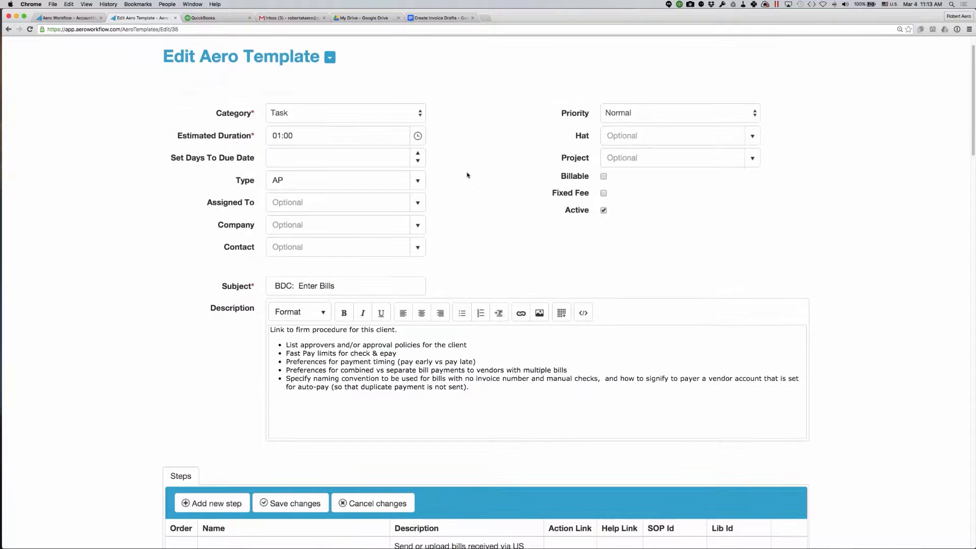
pyautogui.scroll(-3, 467, 175)
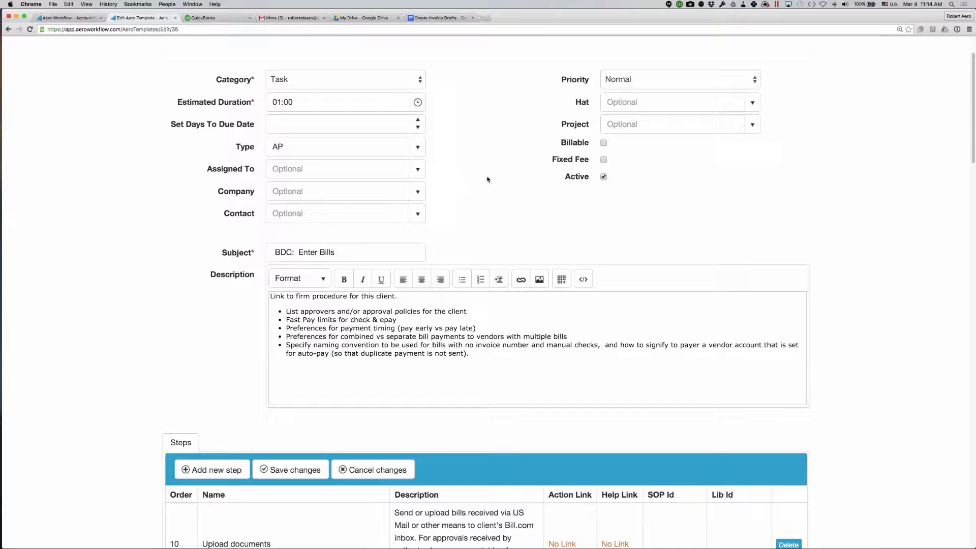
pyautogui.scroll(1, 486, 179)
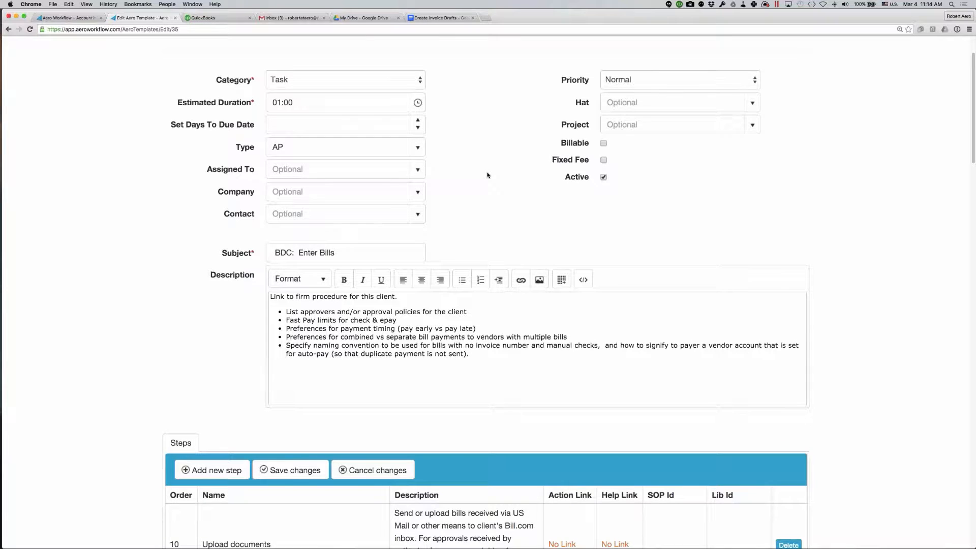
pyautogui.scroll(2, 486, 176)
pyautogui.click(414, 146)
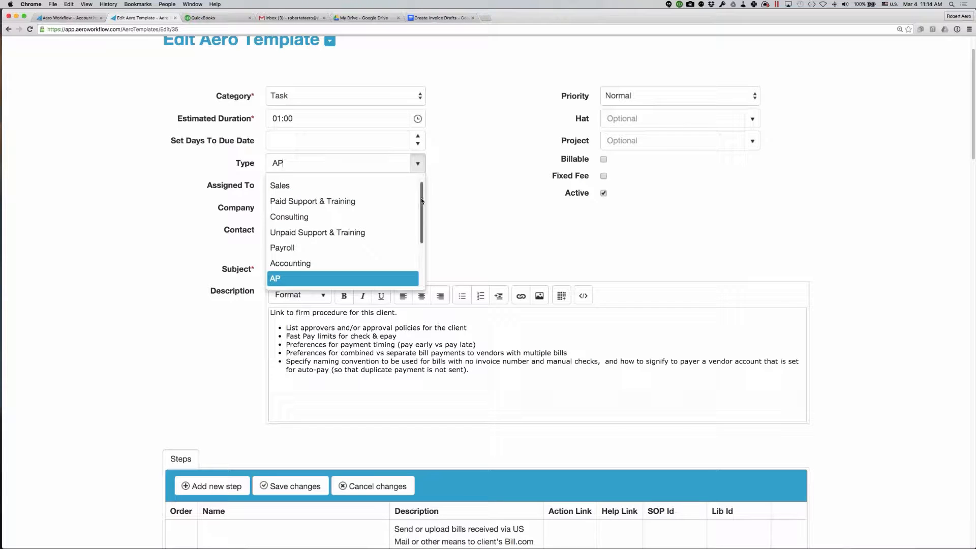
pyautogui.moveTo(421, 198); pyautogui.dragTo(421, 226)
pyautogui.click(444, 214)
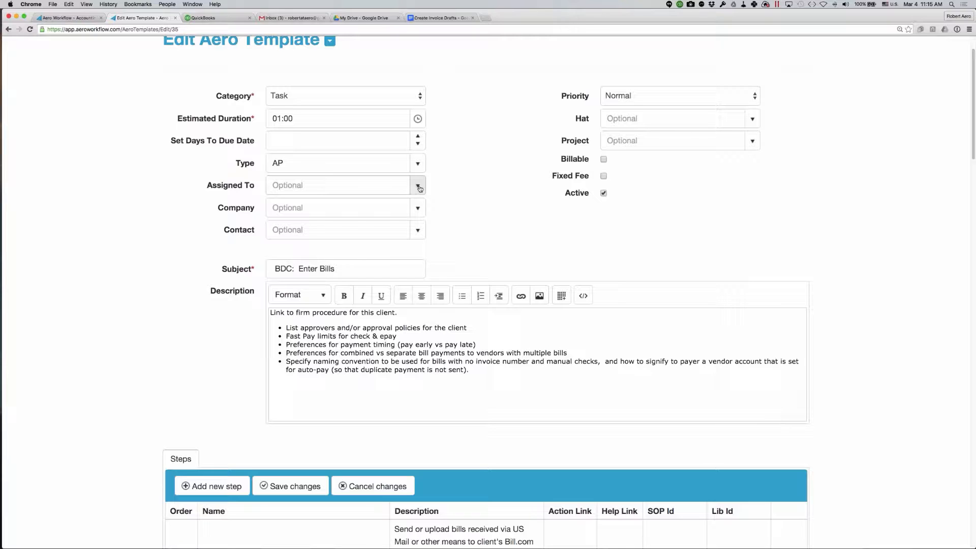
# Step: Review the Set Days To Due Date, Assigned To, Company and Contact fields, continuing down toward the template's Steps section
pyautogui.scroll(1, 420, 189)
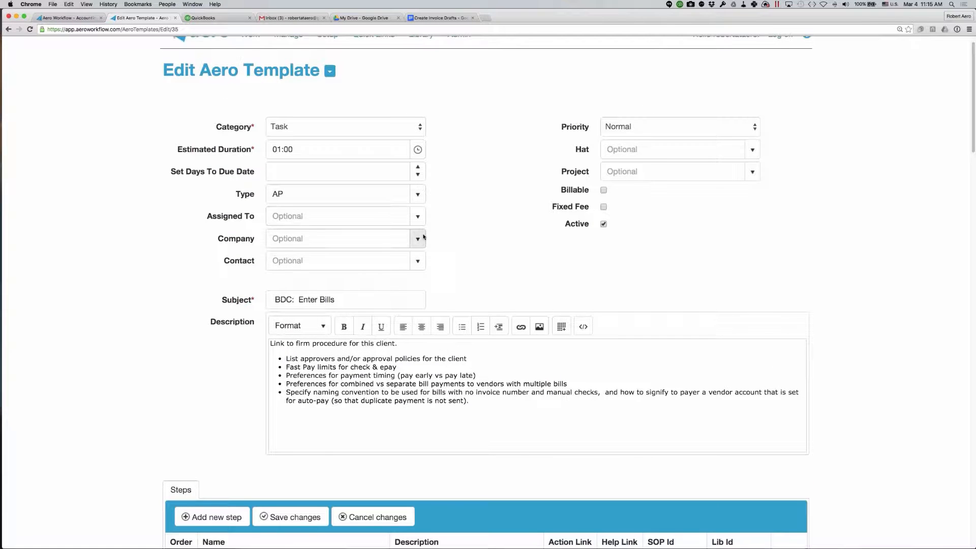
pyautogui.scroll(-1, 437, 229)
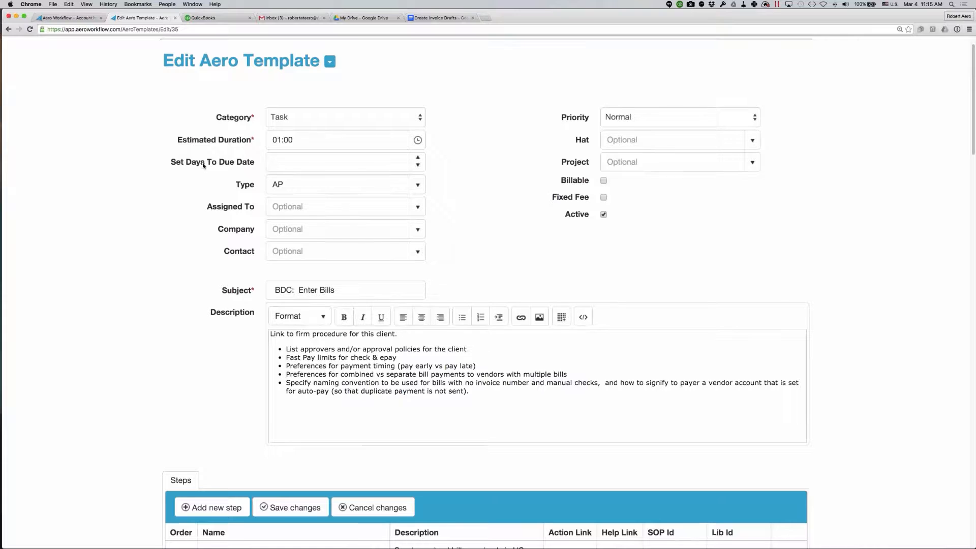
pyautogui.scroll(-1, 202, 162)
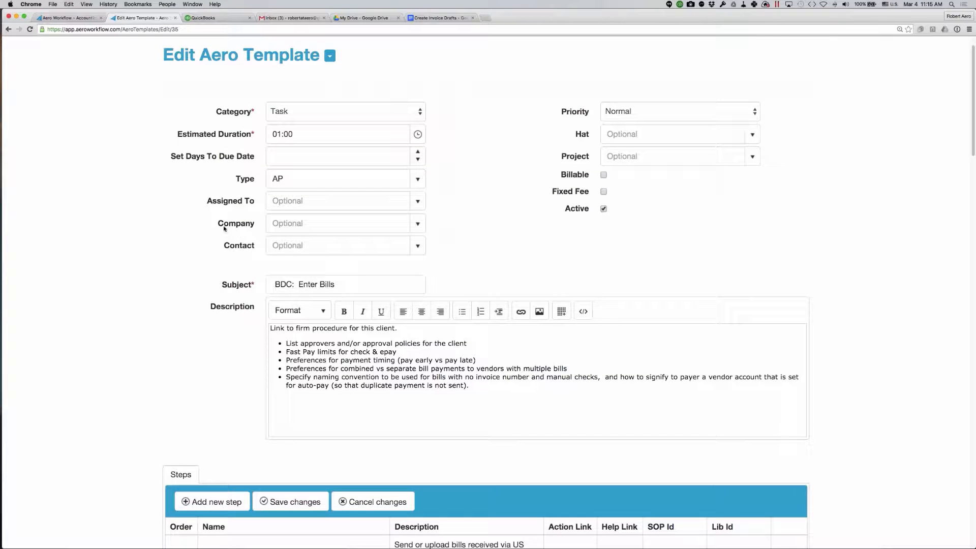
pyautogui.scroll(-3, 224, 229)
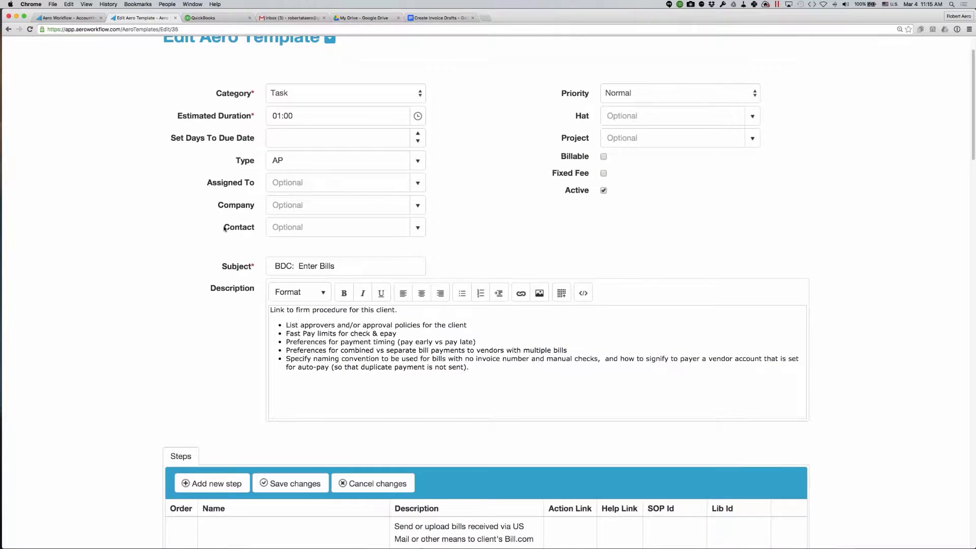
# Step: Review the template's Subject, Description and general settings, and read the first entries and column headings of its Steps table
pyautogui.scroll(-5, 224, 229)
pyautogui.click(349, 167)
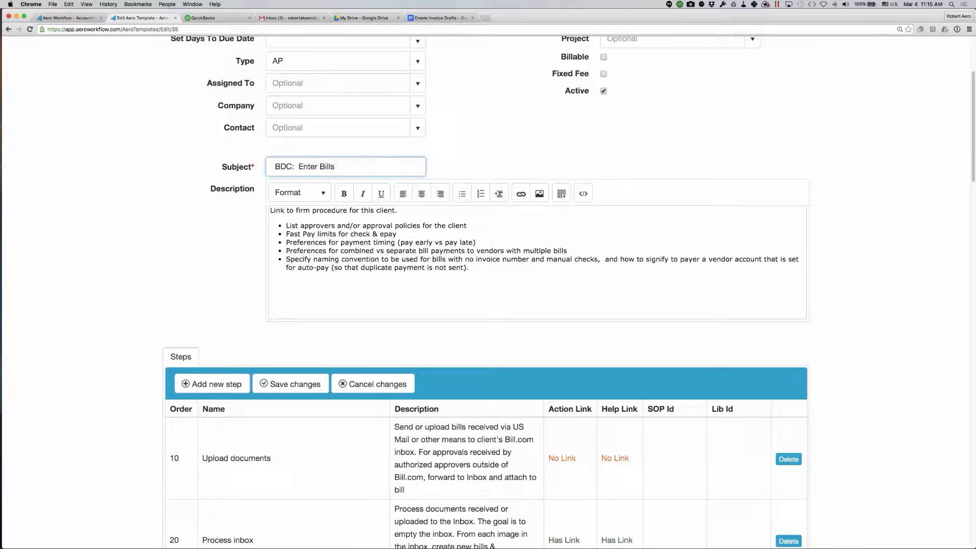
pyautogui.scroll(-2, 356, 244)
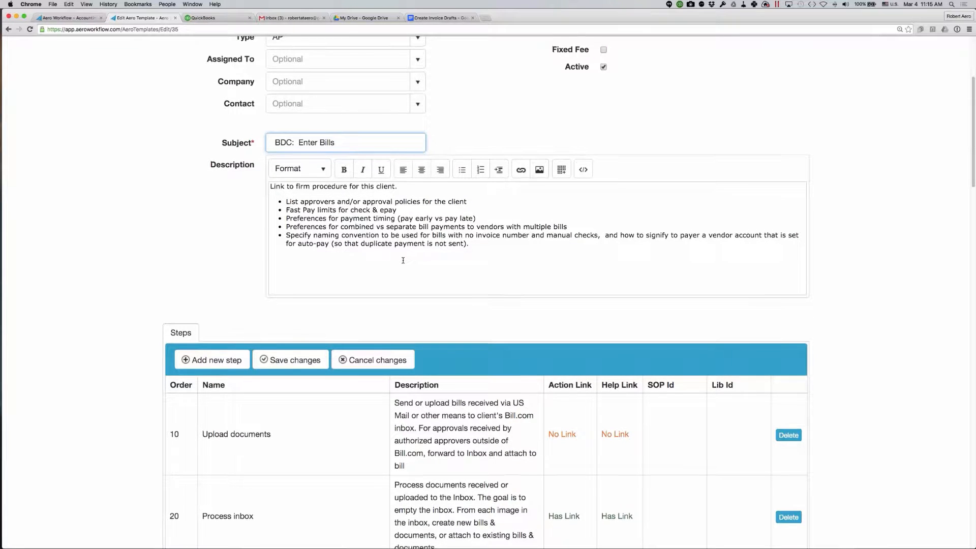
pyautogui.scroll(5, 403, 260)
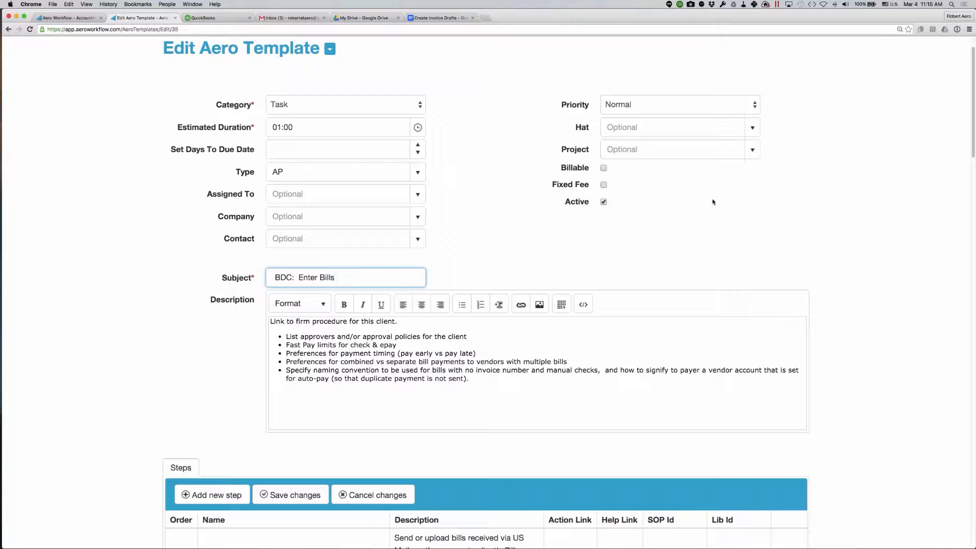
pyautogui.scroll(-1, 719, 209)
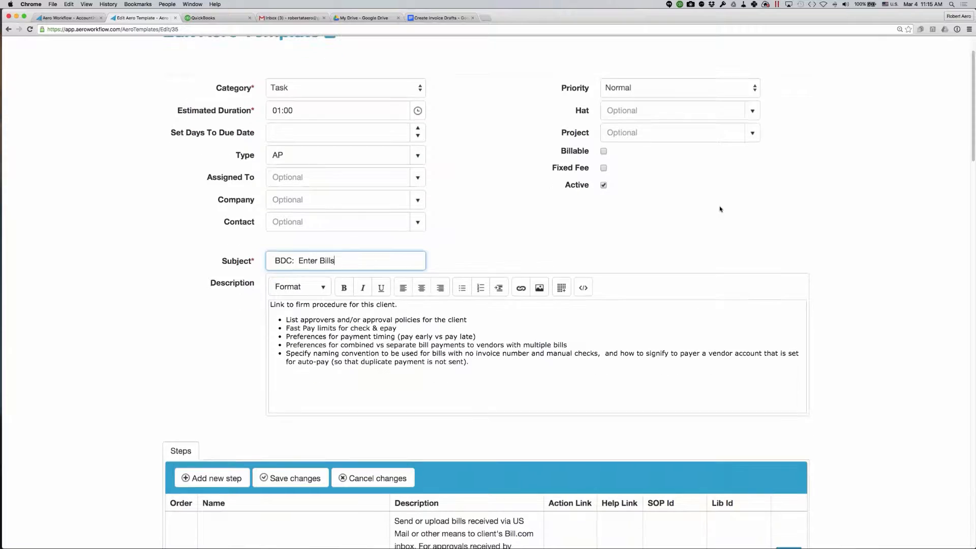
pyautogui.scroll(-5, 720, 209)
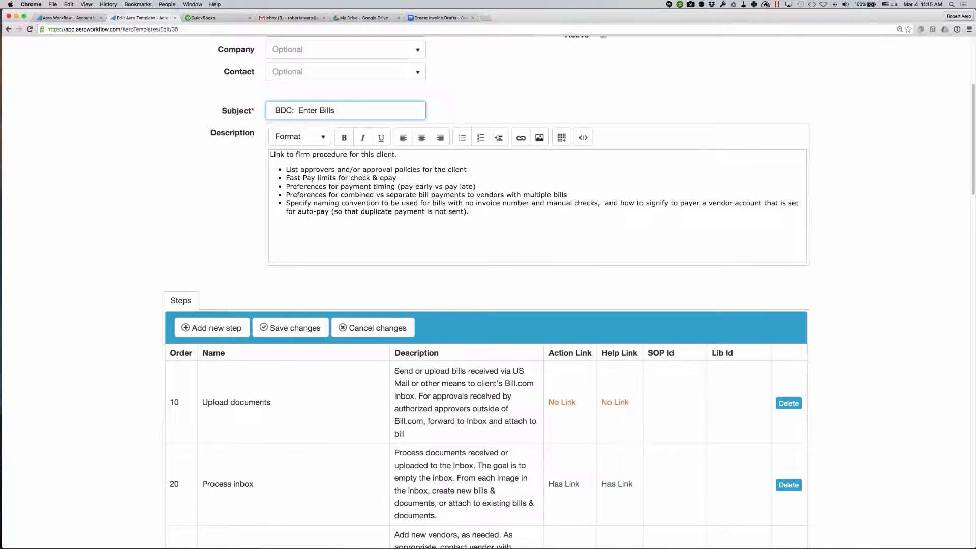
pyautogui.scroll(-3, 746, 238)
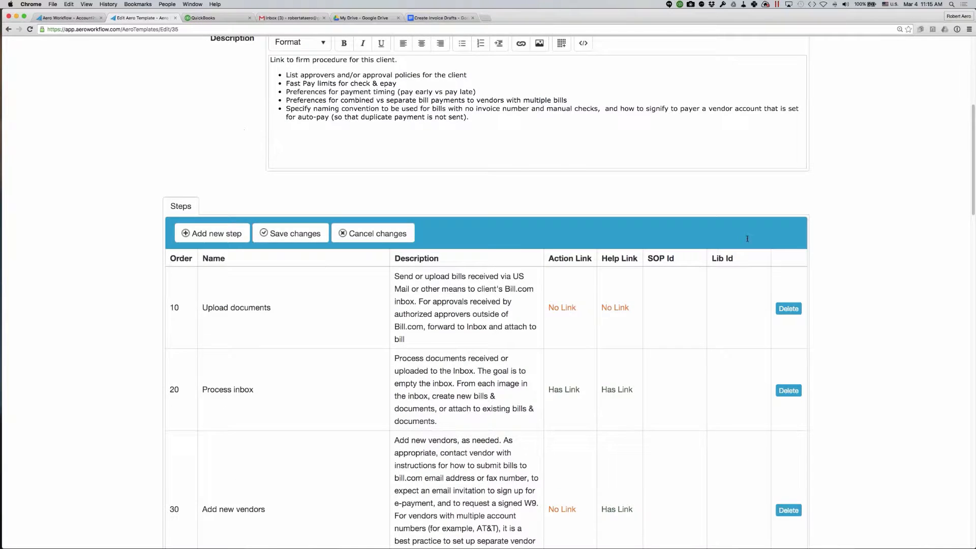
pyautogui.scroll(-5, 746, 239)
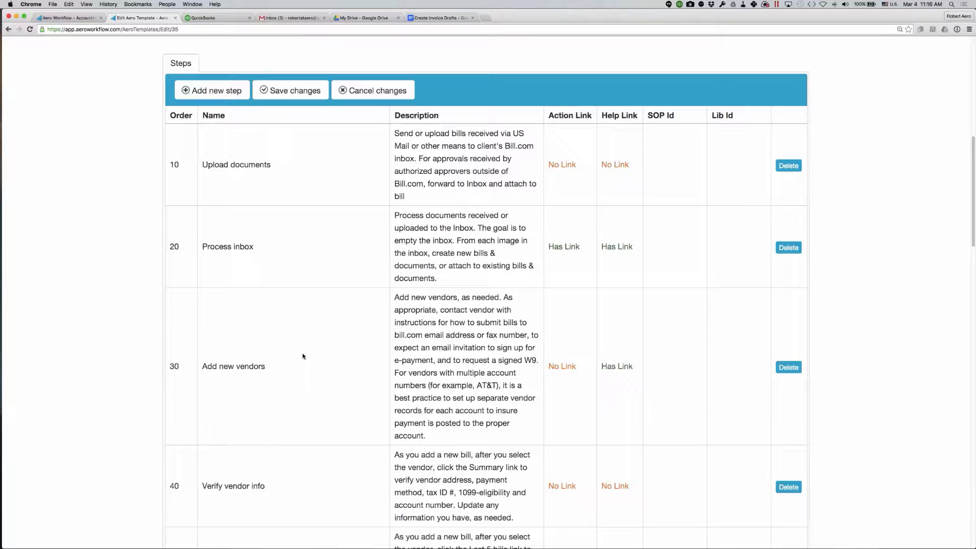
pyautogui.scroll(-2, 303, 356)
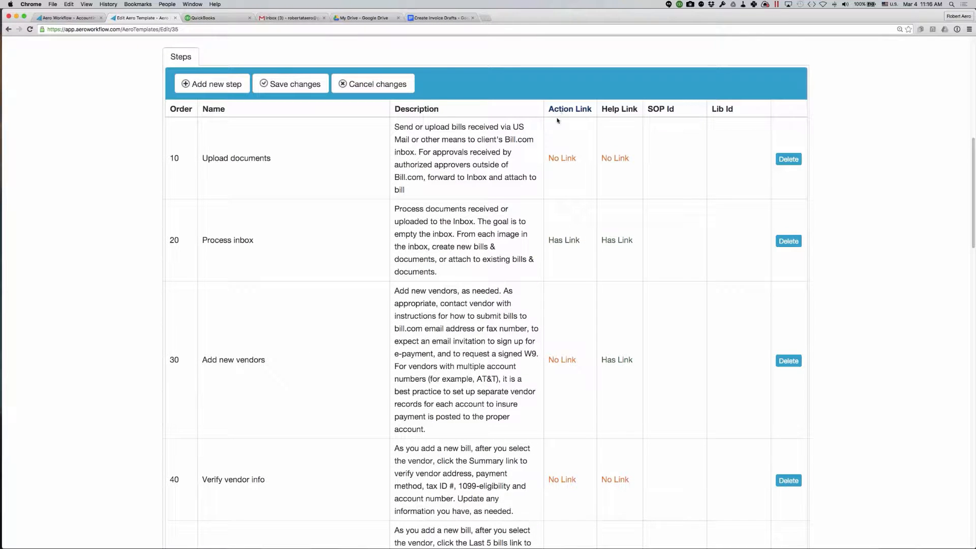
# Step: Inspect the Name, Description and full Action Link address of the Process inbox step
pyautogui.click(311, 250)
pyautogui.click(443, 248)
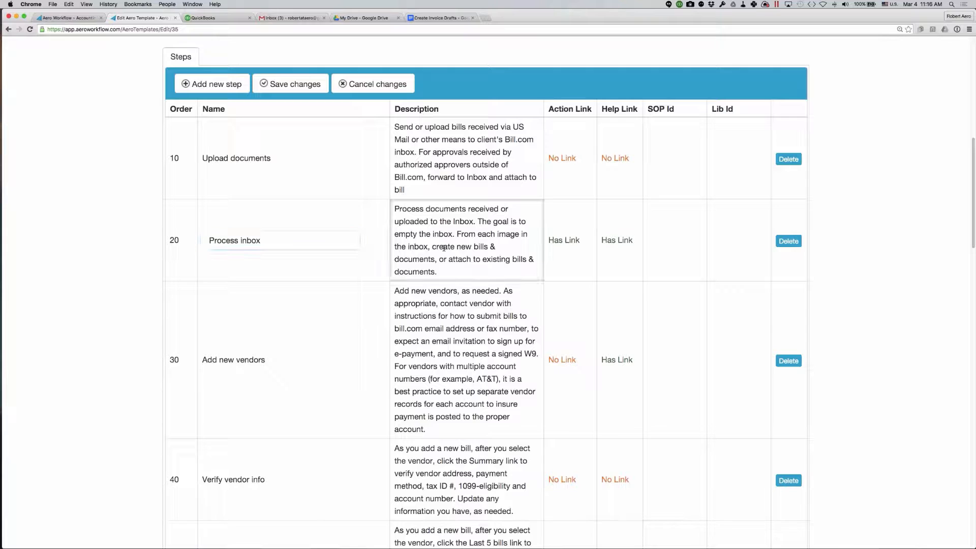
pyautogui.click(592, 238)
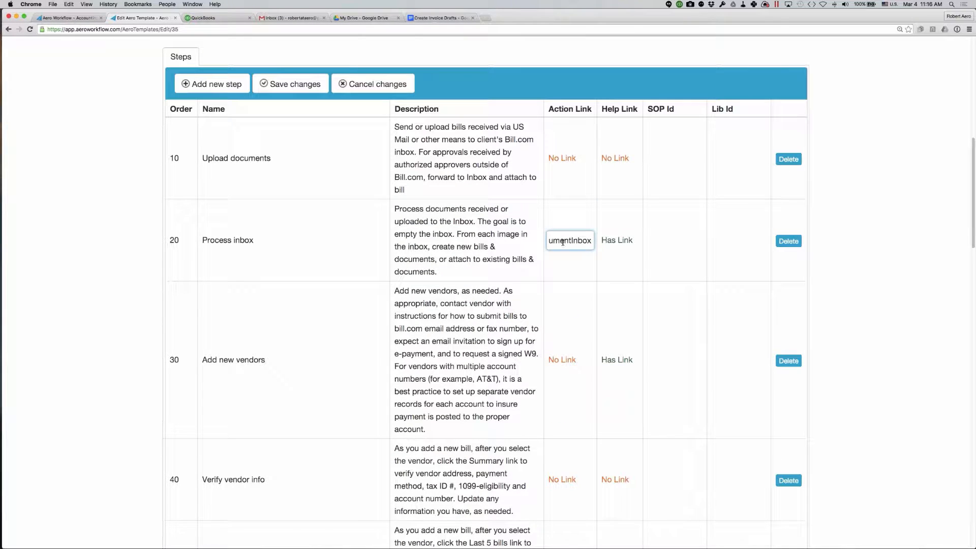
pyautogui.hscroll(-5, 562, 242)
pyautogui.hscroll(-1, 563, 242)
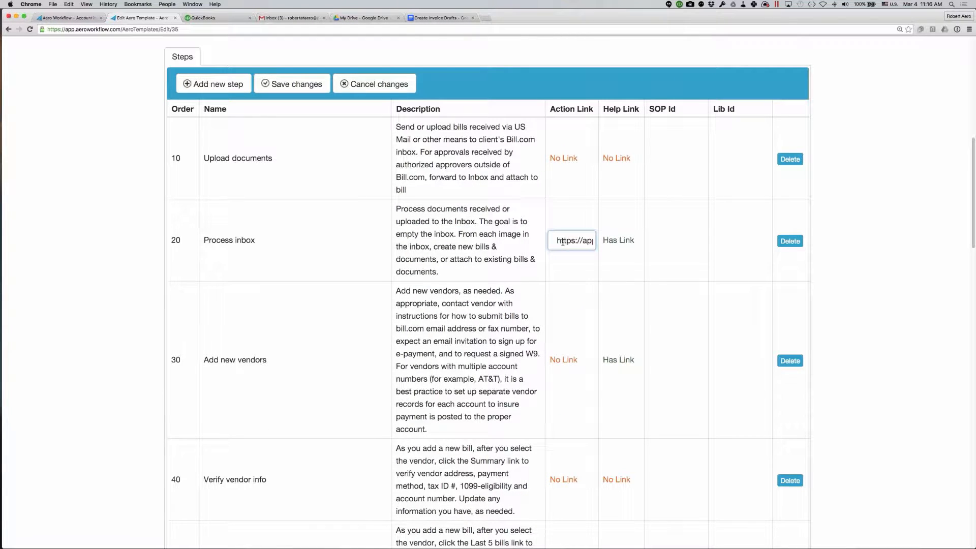
pyautogui.hscroll(5, 563, 242)
pyautogui.hscroll(1, 566, 242)
pyautogui.scroll(-1, 567, 242)
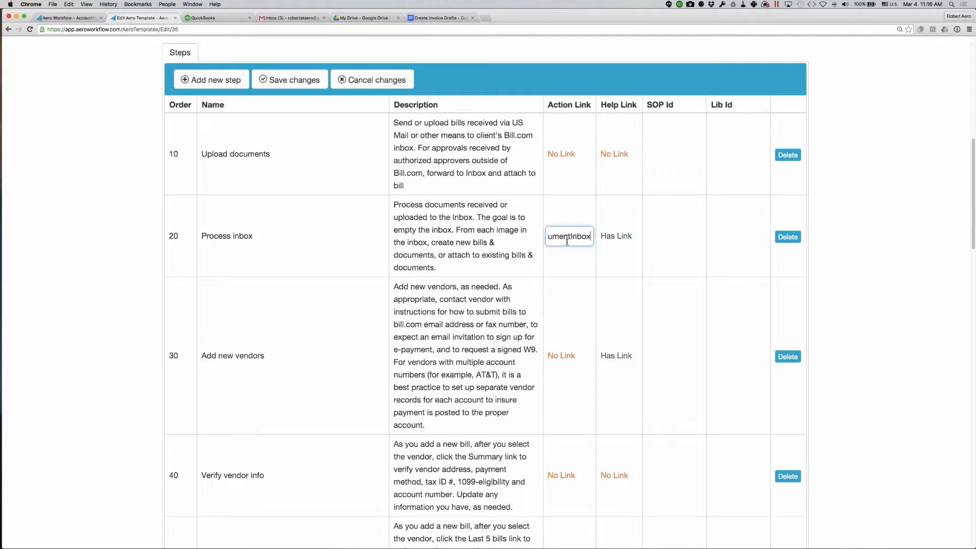
pyautogui.scroll(-3, 567, 241)
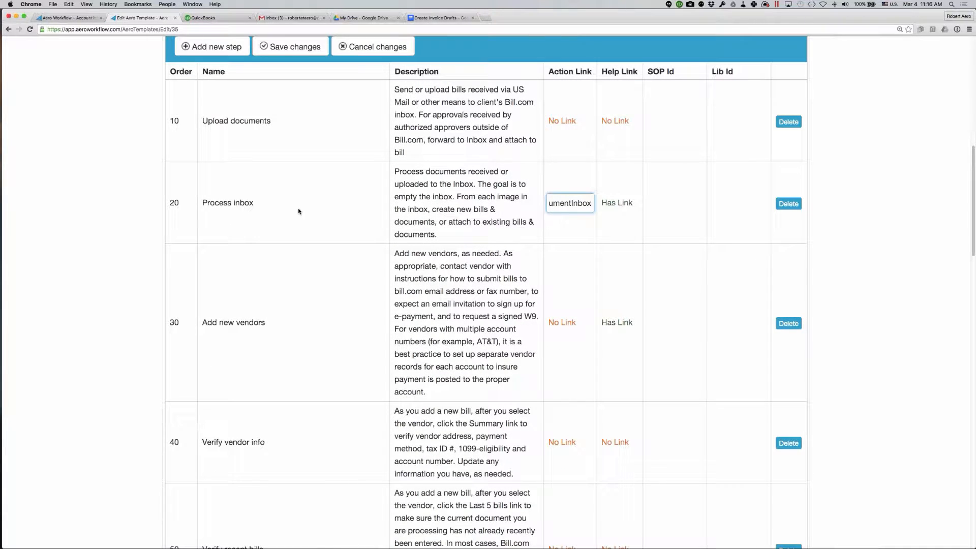
# Step: Examine the full Help Link address of the Process inbox step, leaving it as it is
pyautogui.click(634, 222)
pyautogui.hscroll(-5, 622, 203)
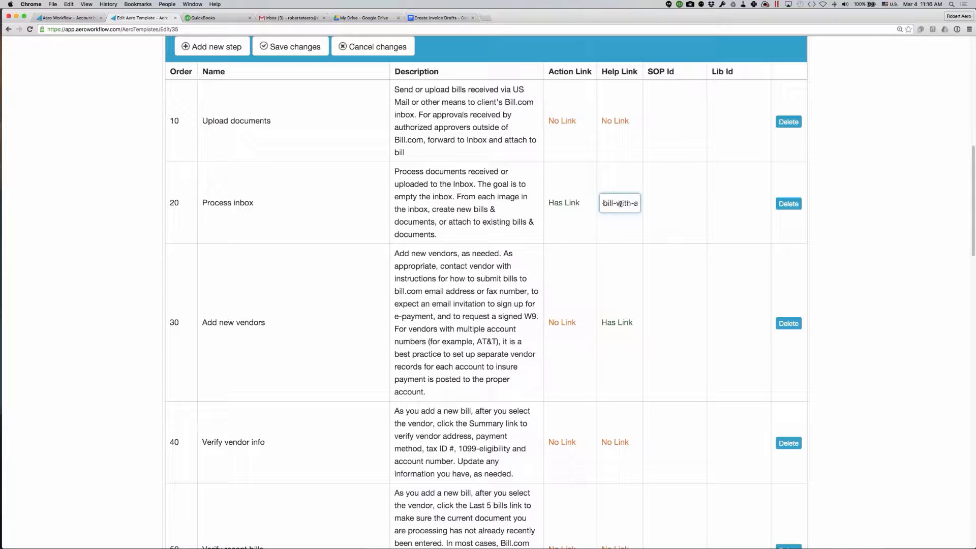
pyautogui.hscroll(-5, 620, 204)
pyautogui.hscroll(-2, 621, 203)
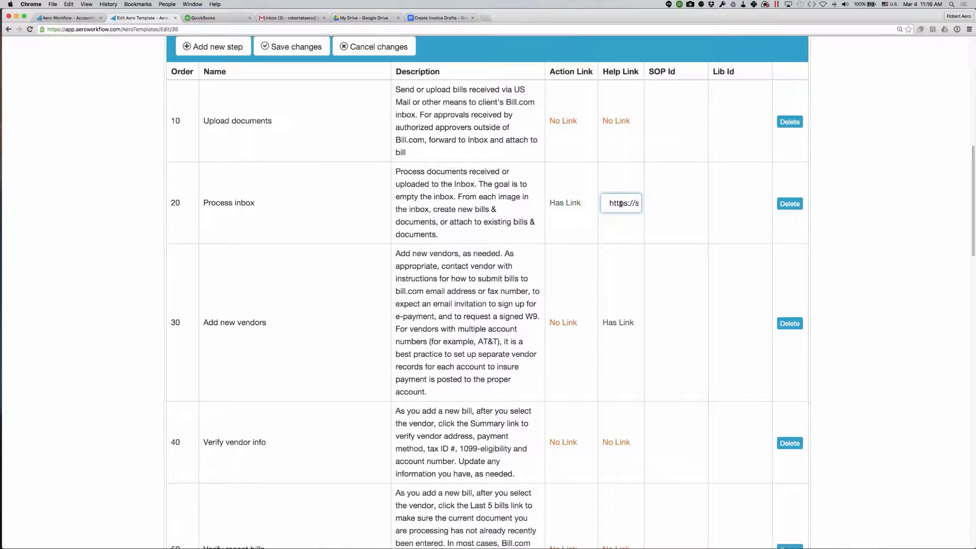
pyautogui.hscroll(10, 620, 204)
pyautogui.click(313, 202)
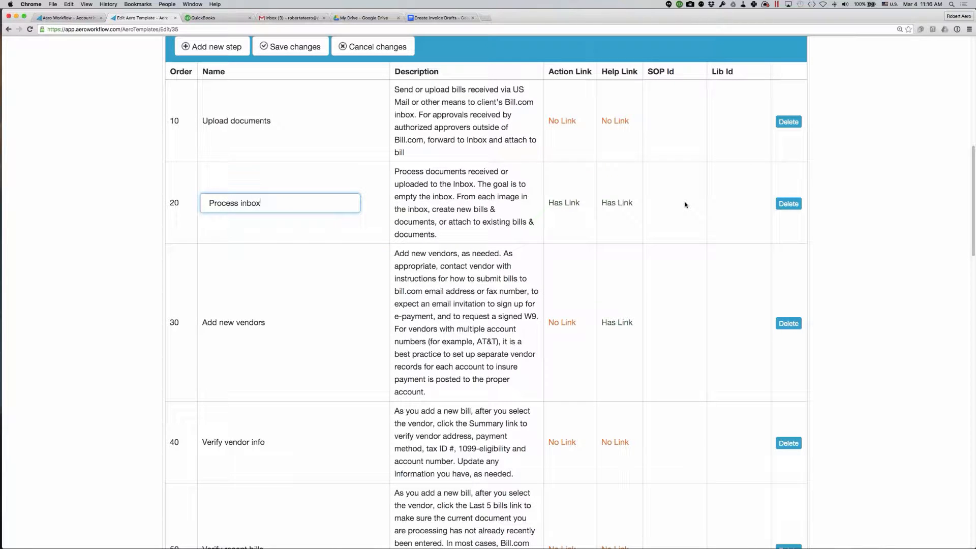
# Step: Read through the template's whole list of steps down to Sync and return to the start of the table
pyautogui.scroll(-1, 685, 205)
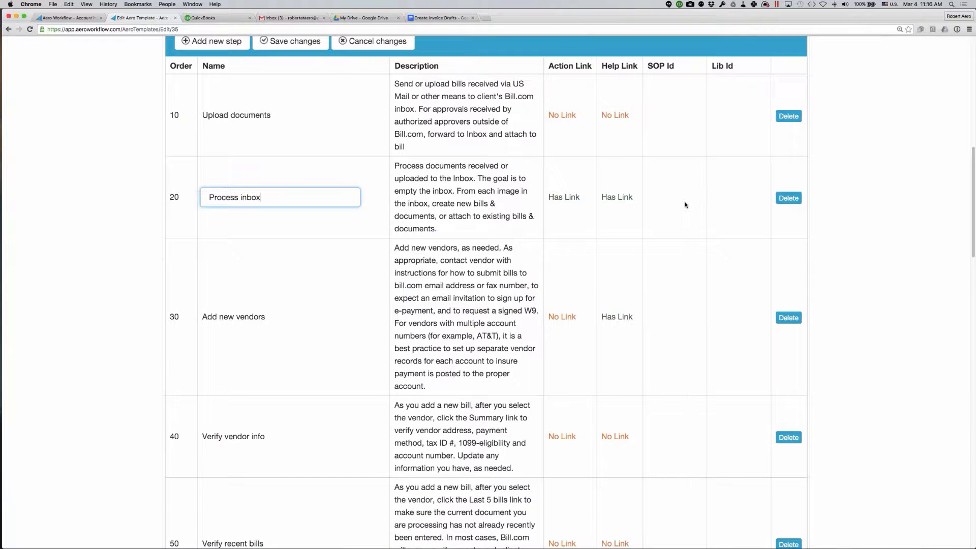
pyautogui.scroll(-15, 685, 205)
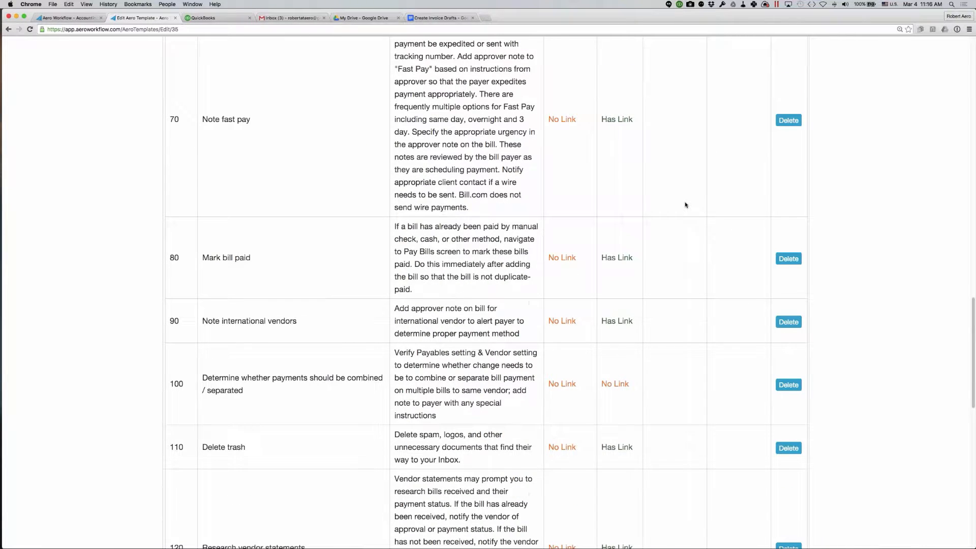
pyautogui.scroll(-10, 685, 205)
pyautogui.scroll(-5, 685, 205)
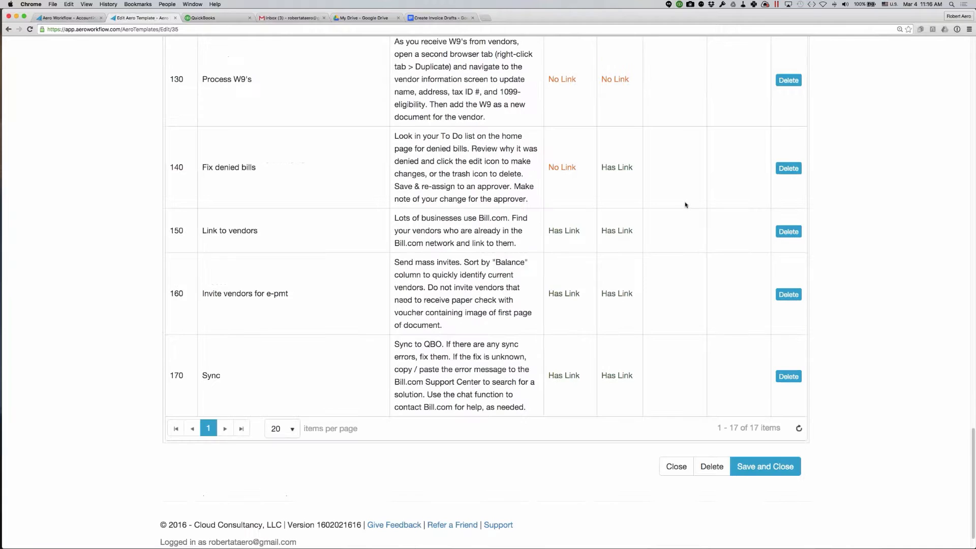
pyautogui.scroll(10, 685, 205)
pyautogui.scroll(12, 684, 204)
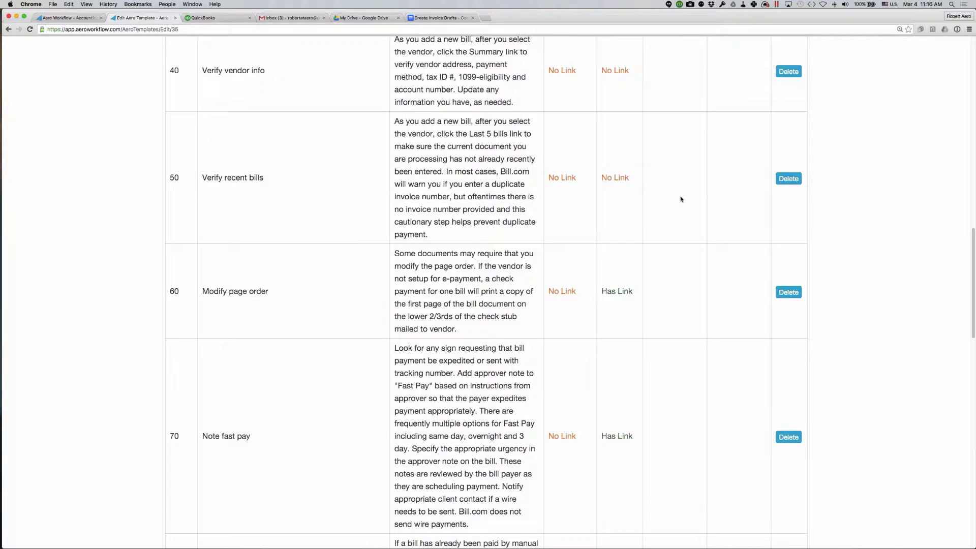
pyautogui.scroll(14, 681, 199)
# Step: Enter 0 as the SOP Id of the Upload documents step
pyautogui.click(678, 285)
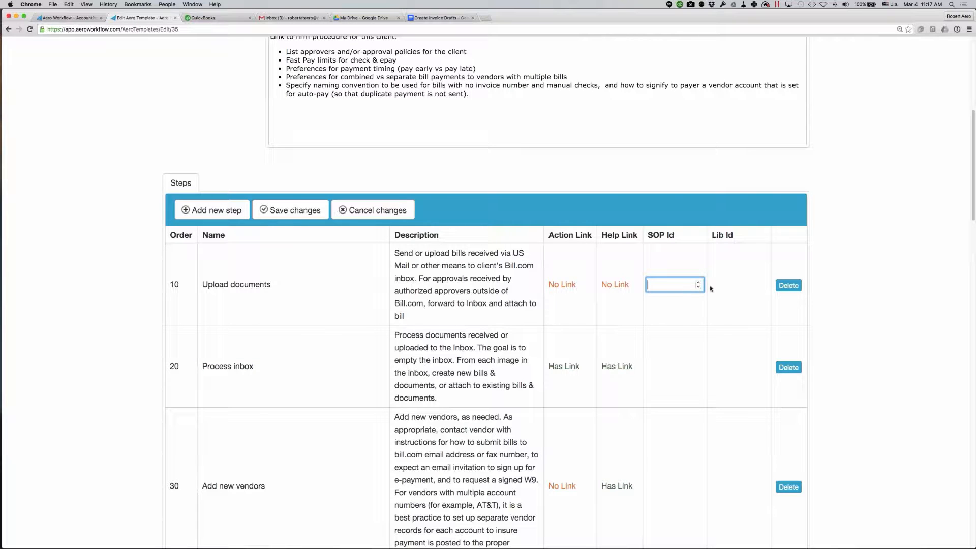
pyautogui.write('0')
pyautogui.moveTo(662, 286); pyautogui.dragTo(648, 285)
# Step: Duplicate the template's browser tab and open the Manage Procedures list in the copy to look up the procedure IDs
pyautogui.rightClick(127, 19)
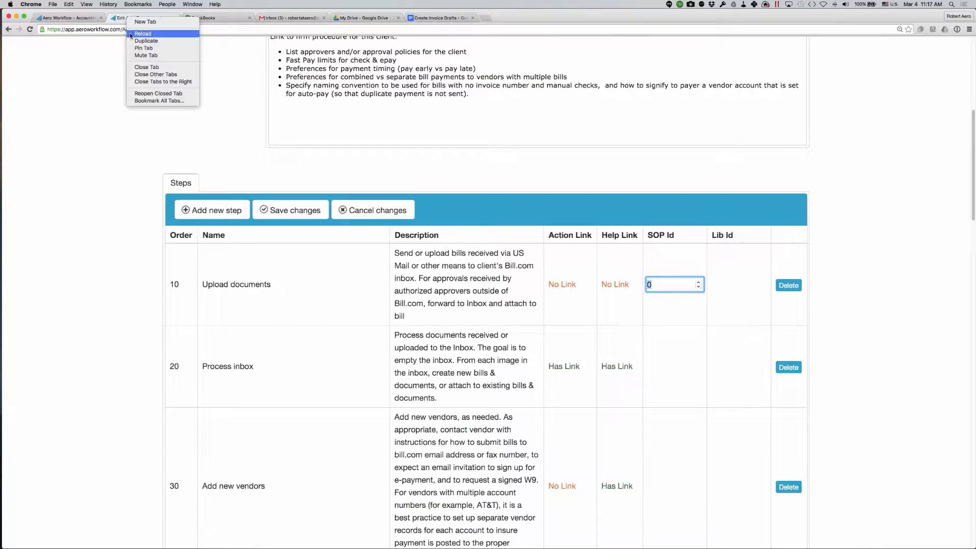
pyautogui.click(135, 42)
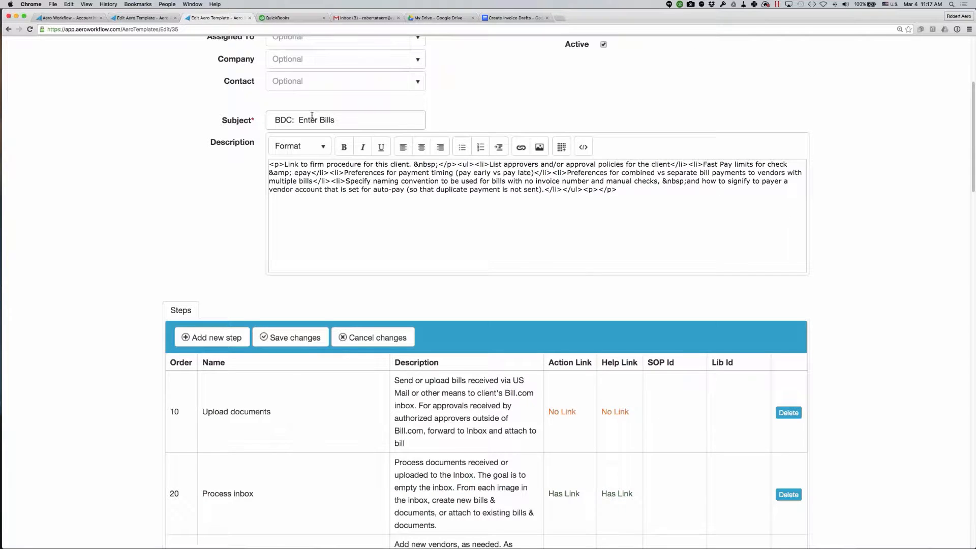
pyautogui.scroll(5, 312, 116)
pyautogui.click(288, 56)
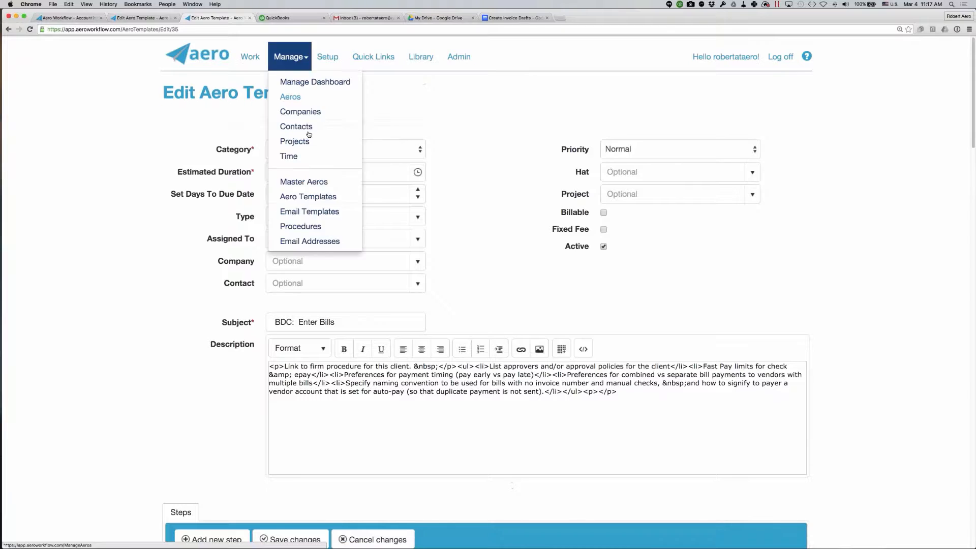
pyautogui.click(292, 227)
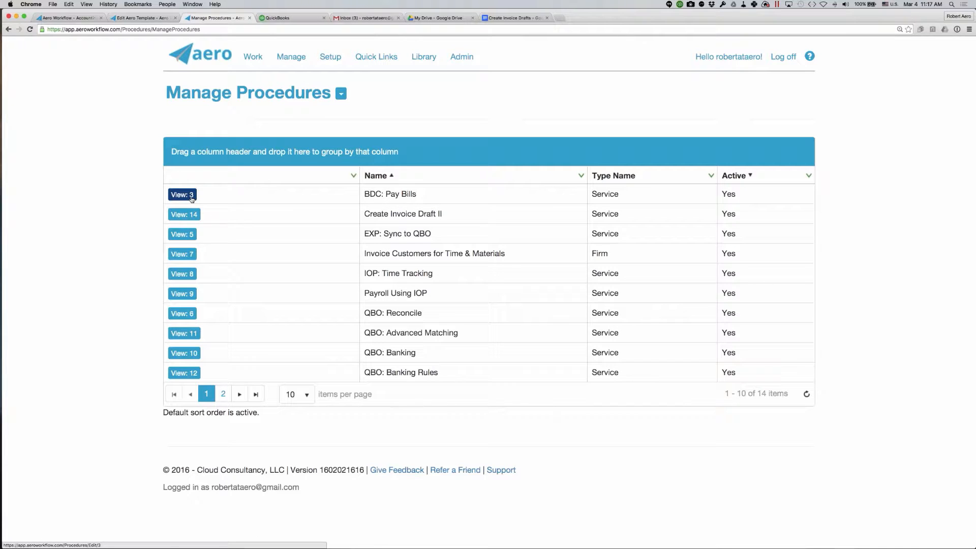
# Step: Return to the original template tab and set the SOP Id of the Upload documents step to 3
pyautogui.click(142, 18)
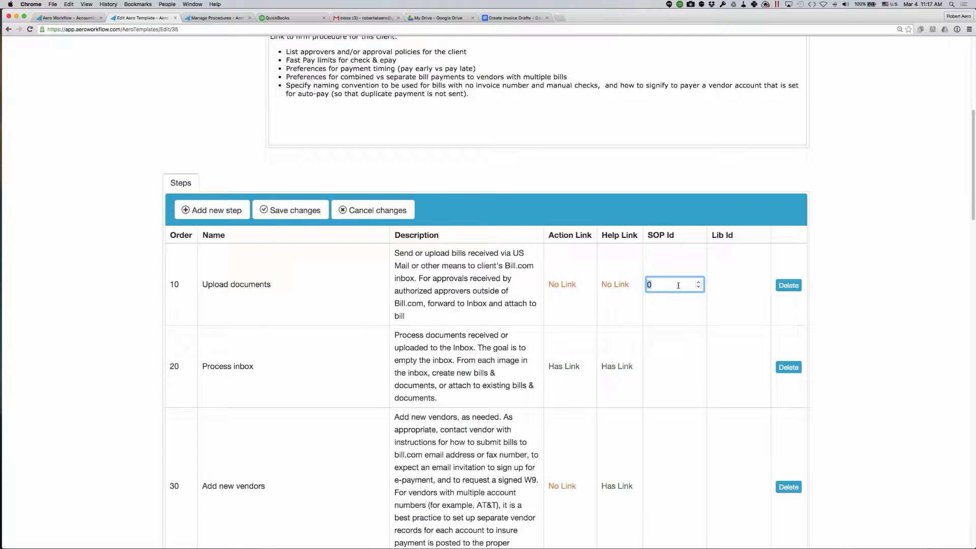
pyautogui.write('3')
pyautogui.press('Return')
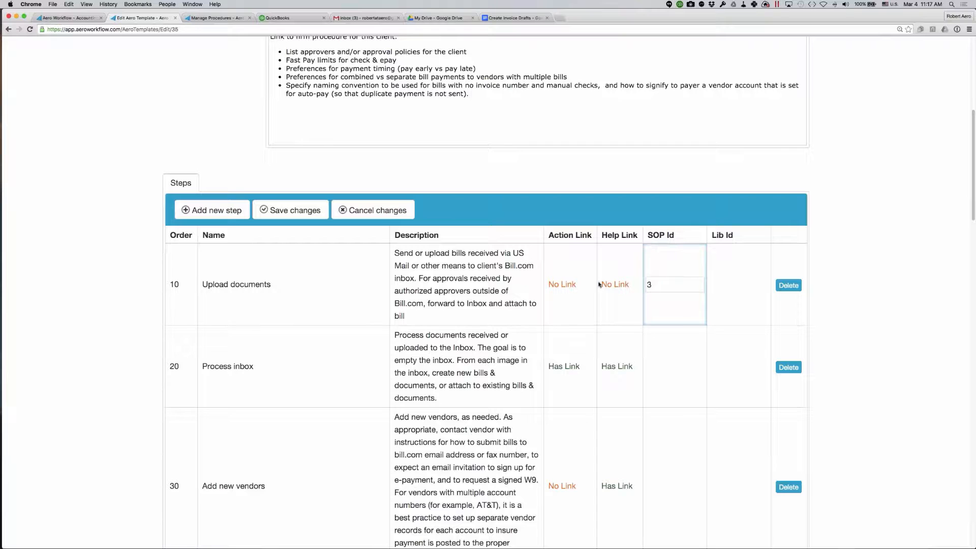
pyautogui.press('Tab')
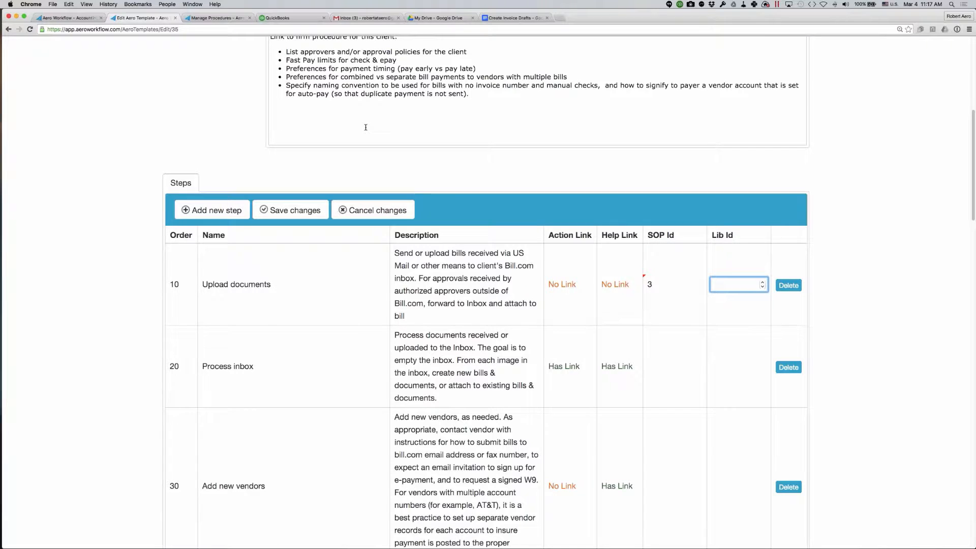
# Step: Check the Library choices for templates and procedures without leaving the template being edited
pyautogui.scroll(10, 365, 127)
pyautogui.click(421, 57)
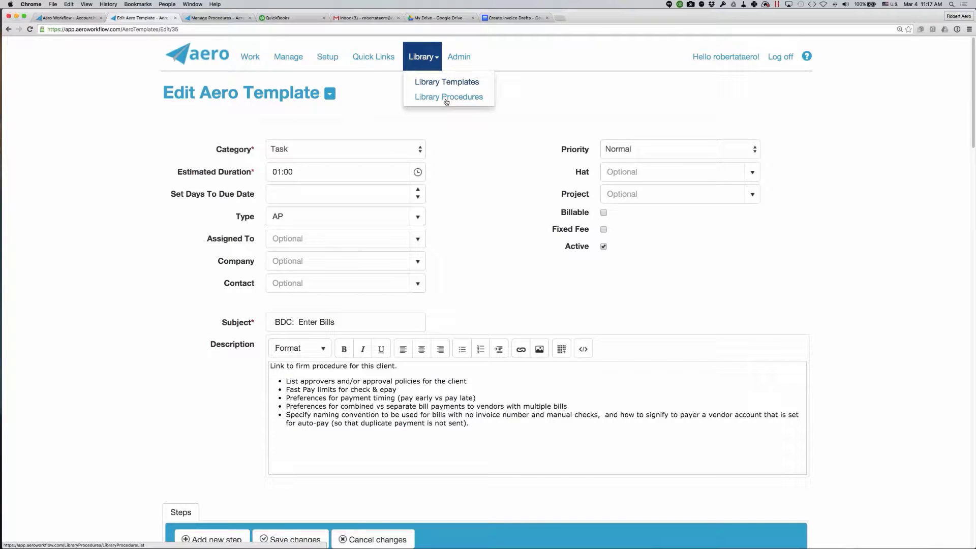
pyautogui.click(537, 100)
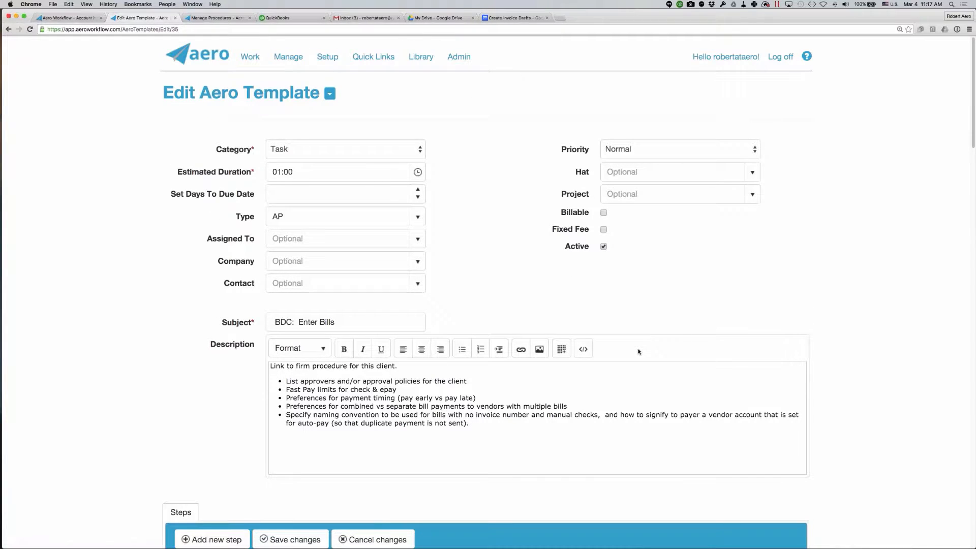
# Step: Examine the Name and Order fields of the Upload documents step, and return to the template's general settings
pyautogui.scroll(-1, 639, 351)
pyautogui.scroll(-10, 638, 351)
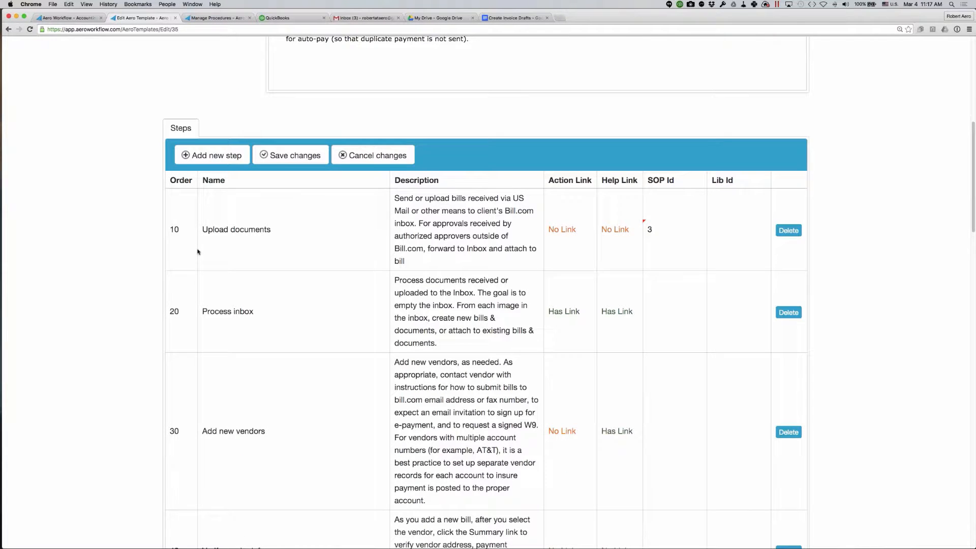
pyautogui.scroll(-1, 198, 251)
pyautogui.scroll(-1, 198, 252)
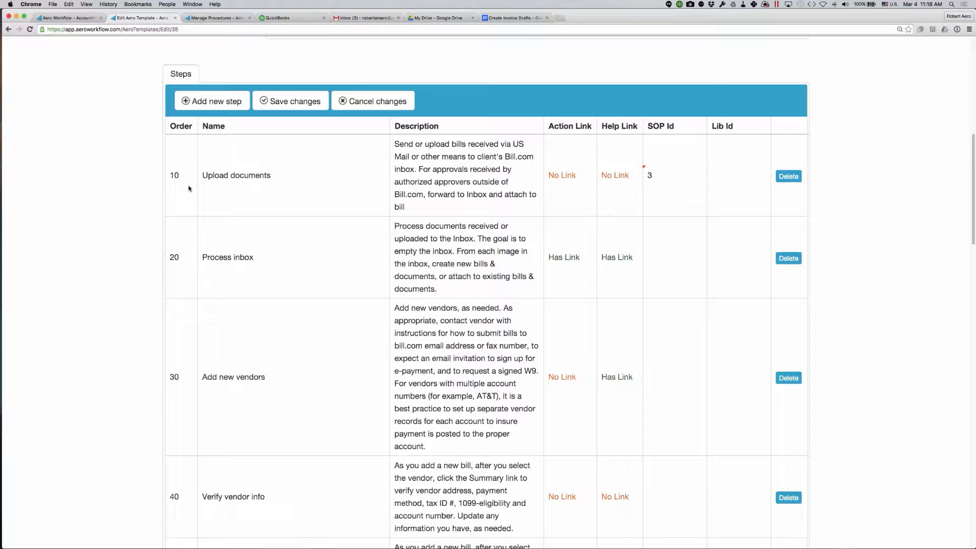
pyautogui.click(233, 206)
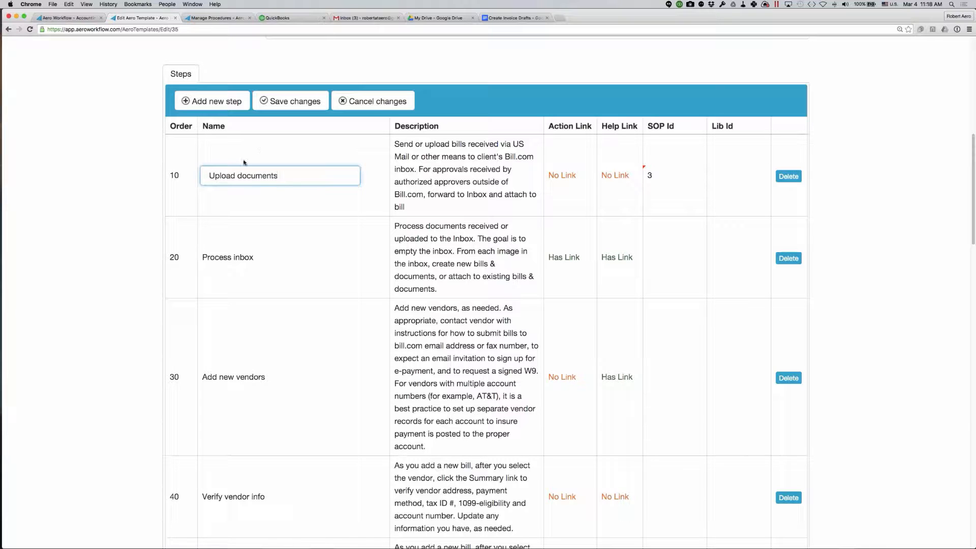
pyautogui.click(175, 175)
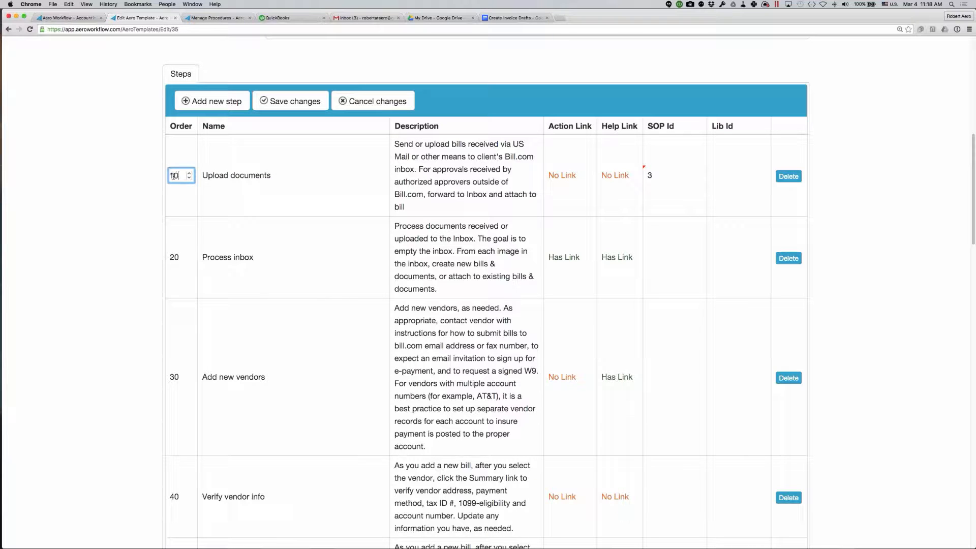
pyautogui.moveTo(174, 175); pyautogui.dragTo(165, 176)
pyautogui.scroll(1, 295, 316)
pyautogui.scroll(6, 297, 316)
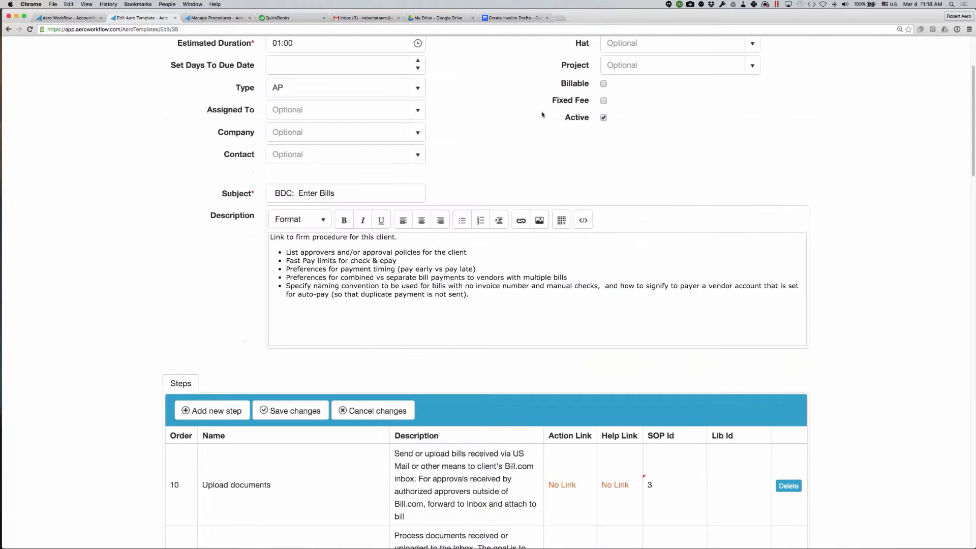
# Step: Save the BDC: Enter Bills template and close it
pyautogui.scroll(-20, 542, 114)
pyautogui.scroll(-10, 542, 114)
pyautogui.scroll(2, 541, 110)
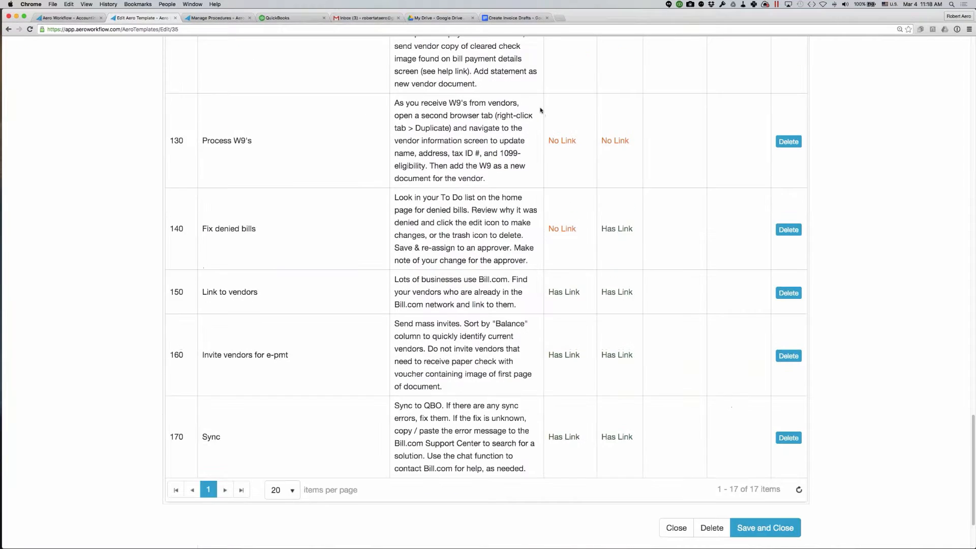
pyautogui.scroll(-2, 541, 110)
pyautogui.click(765, 426)
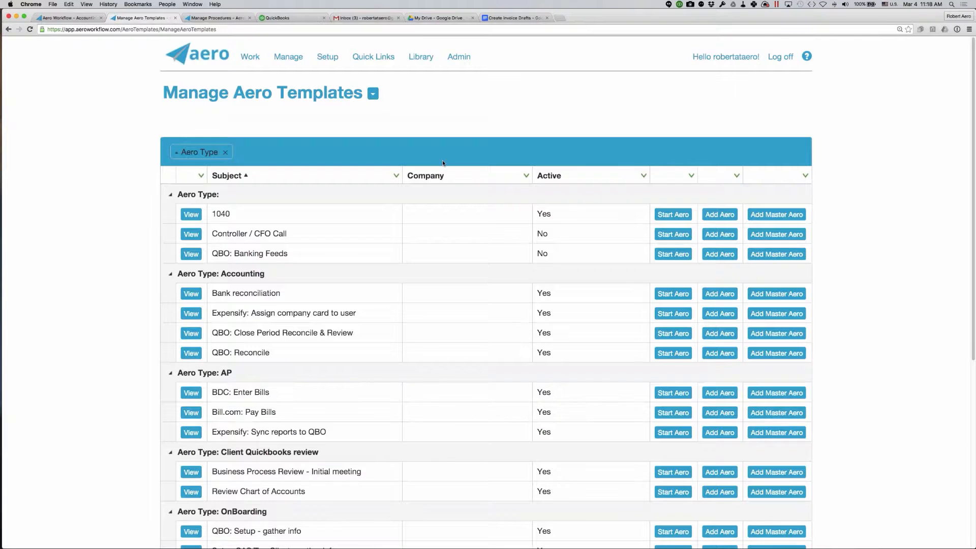
# Step: Examine the templates grouped by Aero Type in the Manage Aero Templates list and show the page's option for adding a template
pyautogui.scroll(-1, 421, 242)
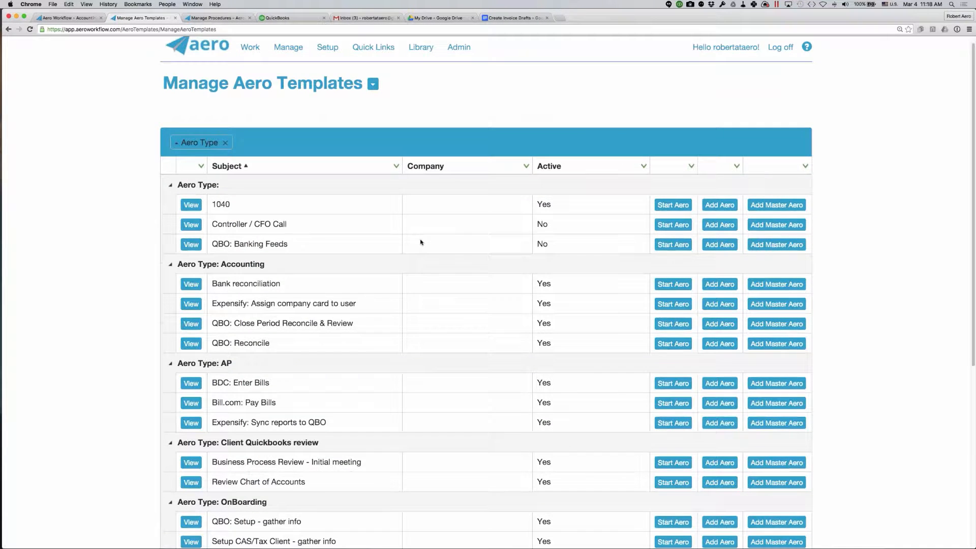
pyautogui.scroll(-2, 420, 242)
pyautogui.scroll(-1, 420, 242)
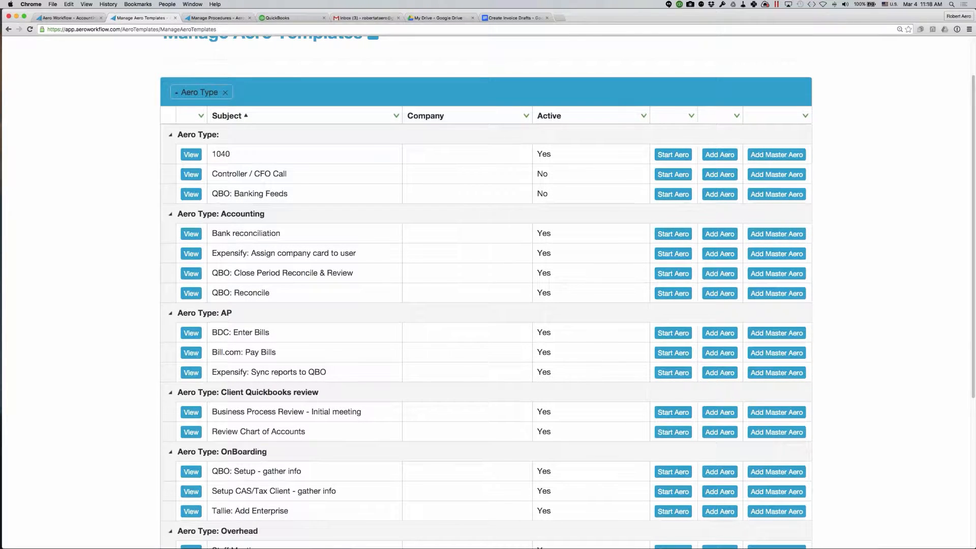
pyautogui.scroll(-2, 481, 209)
pyautogui.scroll(-1, 482, 213)
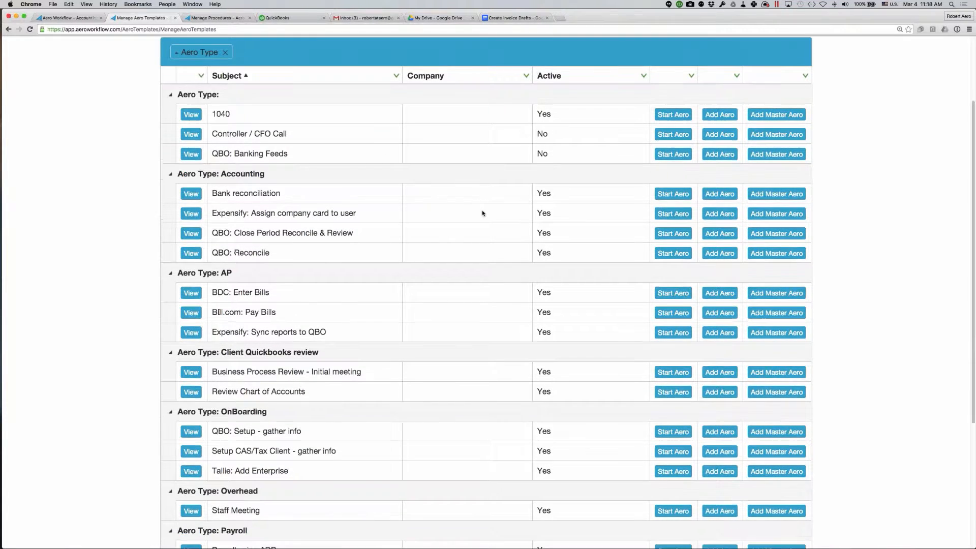
pyautogui.scroll(5, 424, 202)
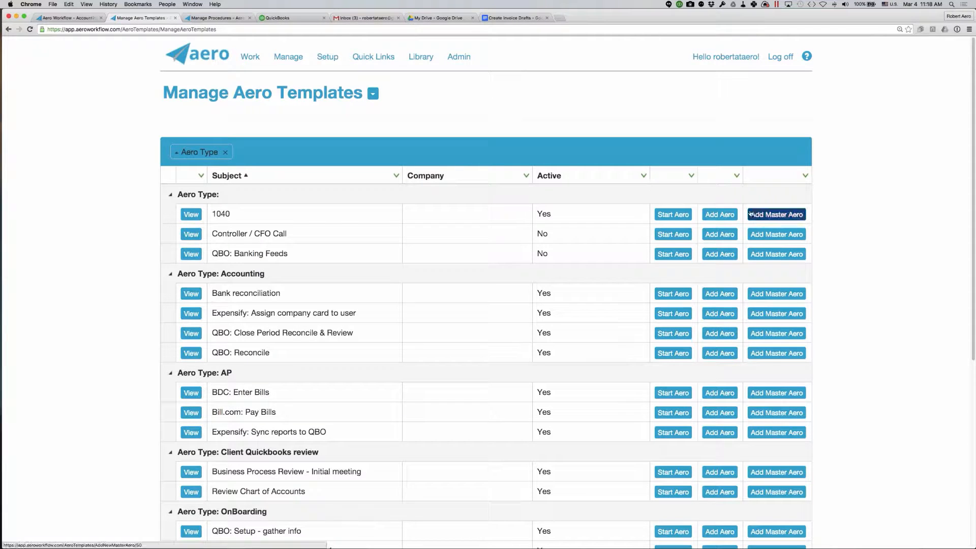
pyautogui.click(374, 94)
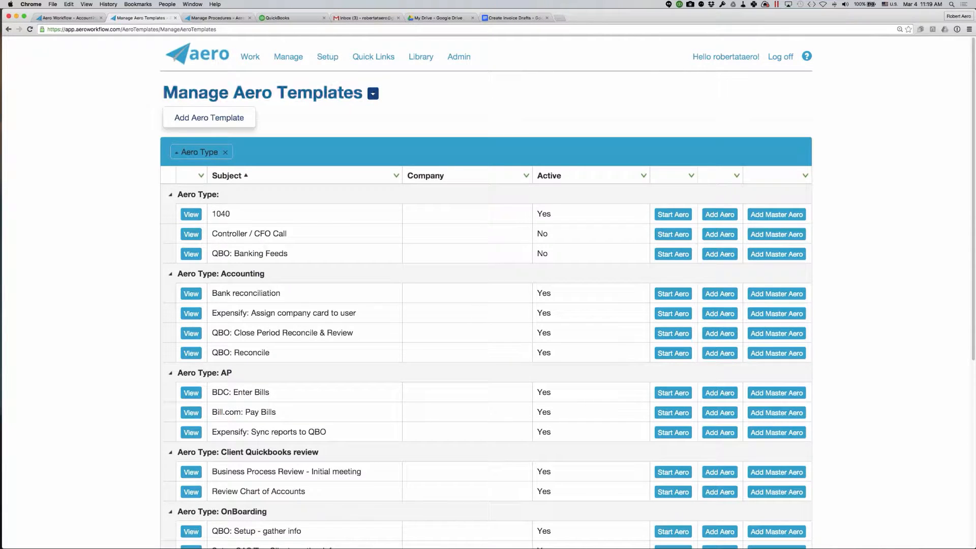
# Step: Open the Manage Master Aeros list and sort it by company
pyautogui.click(288, 57)
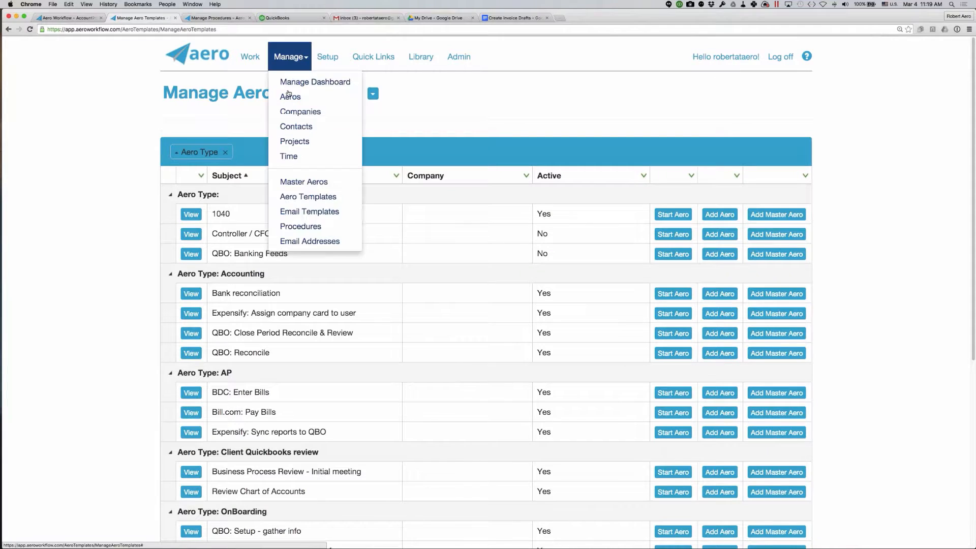
pyautogui.click(300, 182)
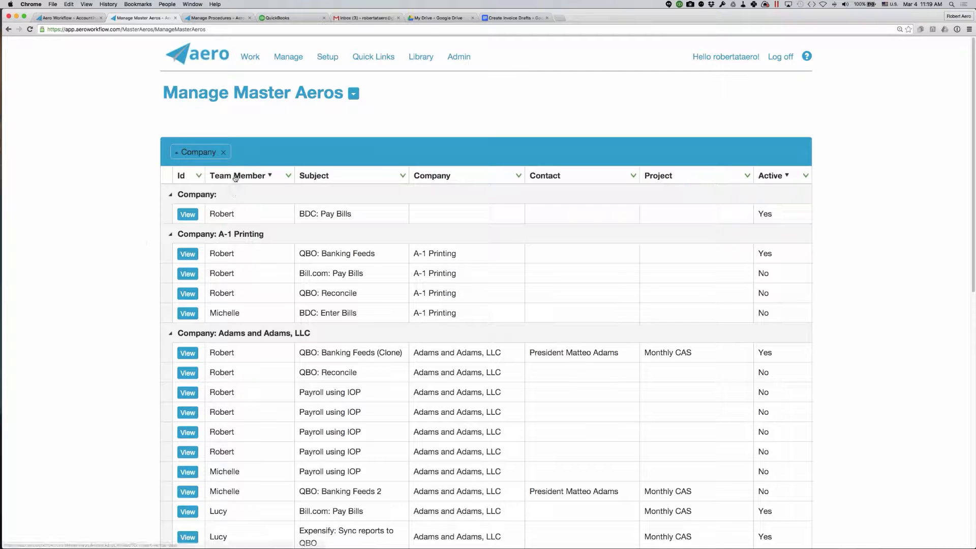
pyautogui.click(446, 176)
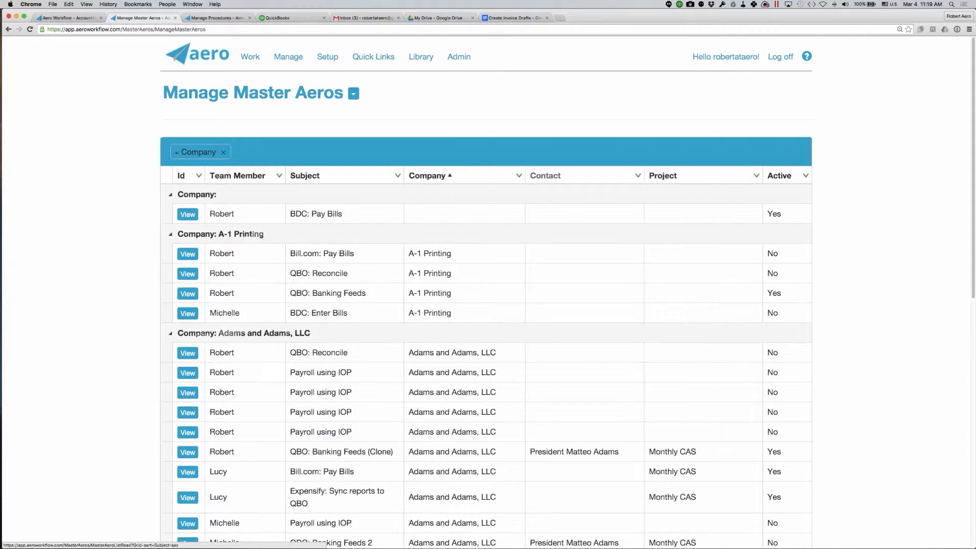
# Step: Open the Bill.com: Pay Bills master aero for A-1 Printing and go to its Assigned To field
pyautogui.scroll(-1, 189, 255)
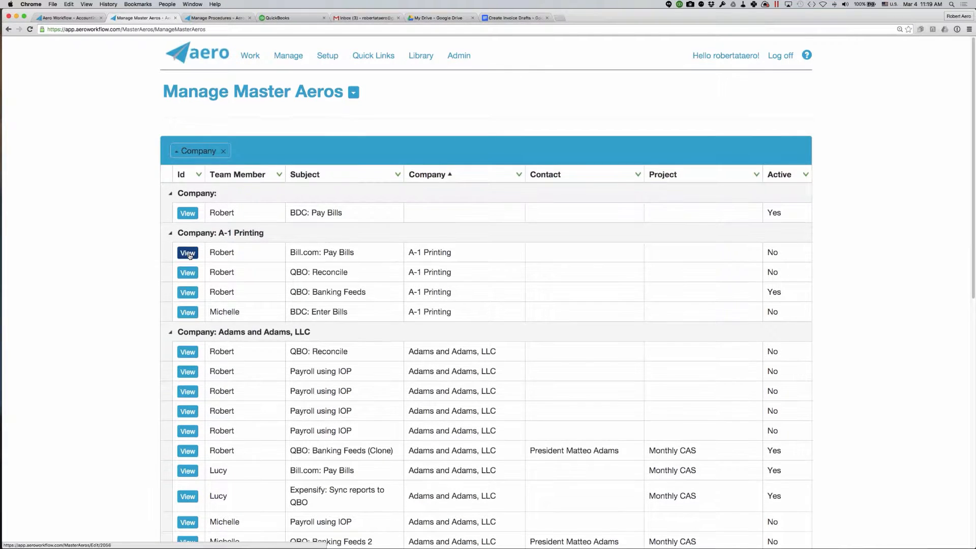
pyautogui.scroll(-3, 189, 255)
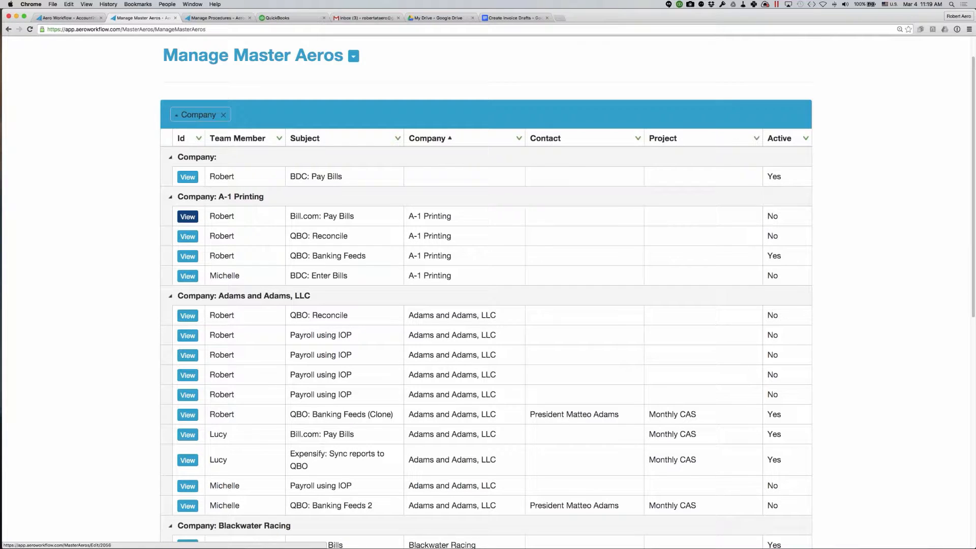
pyautogui.click(188, 217)
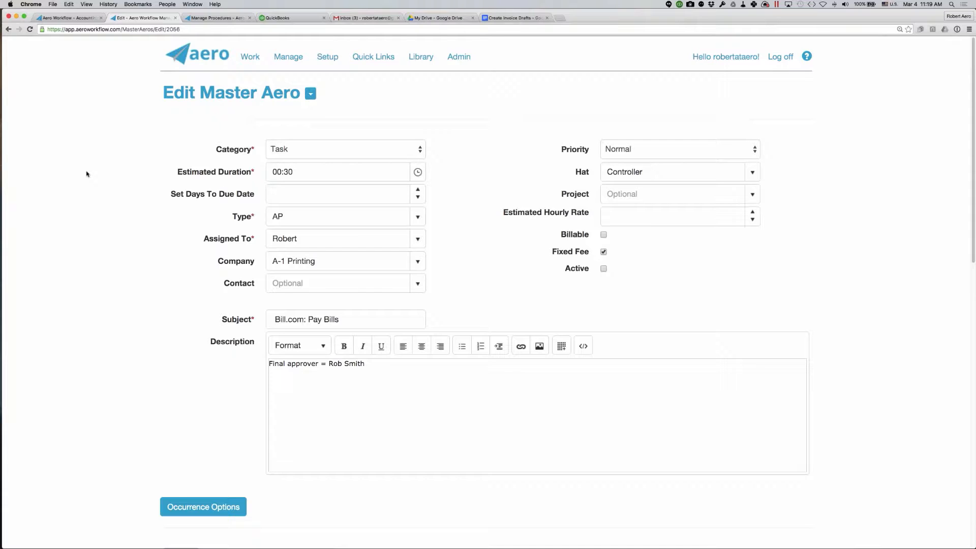
pyautogui.click(316, 238)
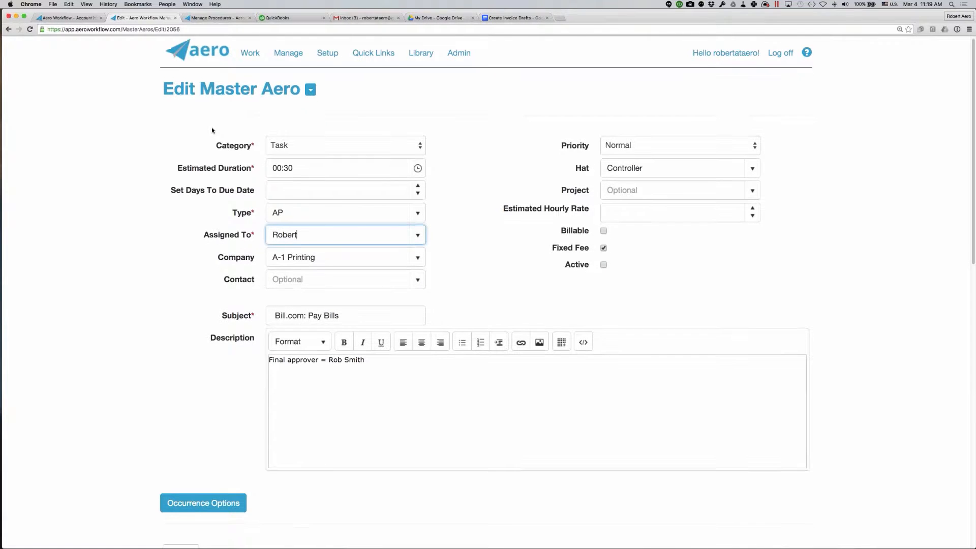
# Step: Check the list of aeros belonging to this master aero, and return to its general settings
pyautogui.scroll(-1, 212, 130)
pyautogui.scroll(-4, 212, 131)
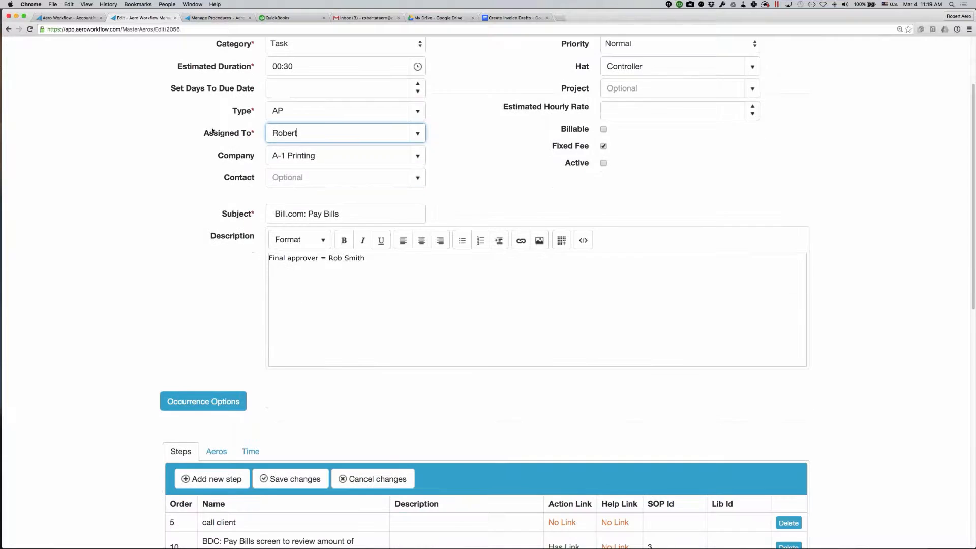
pyautogui.scroll(-10, 212, 130)
pyautogui.click(217, 213)
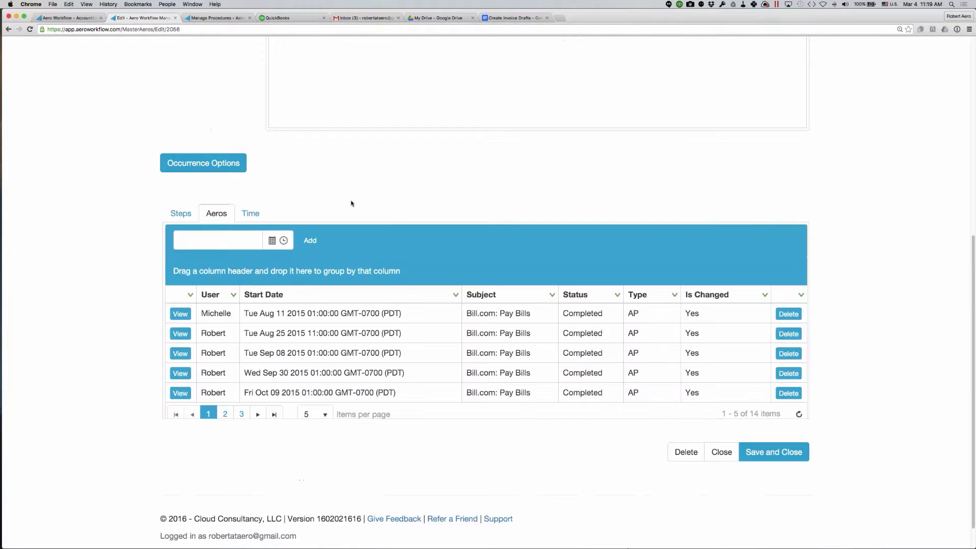
pyautogui.scroll(11, 196, 148)
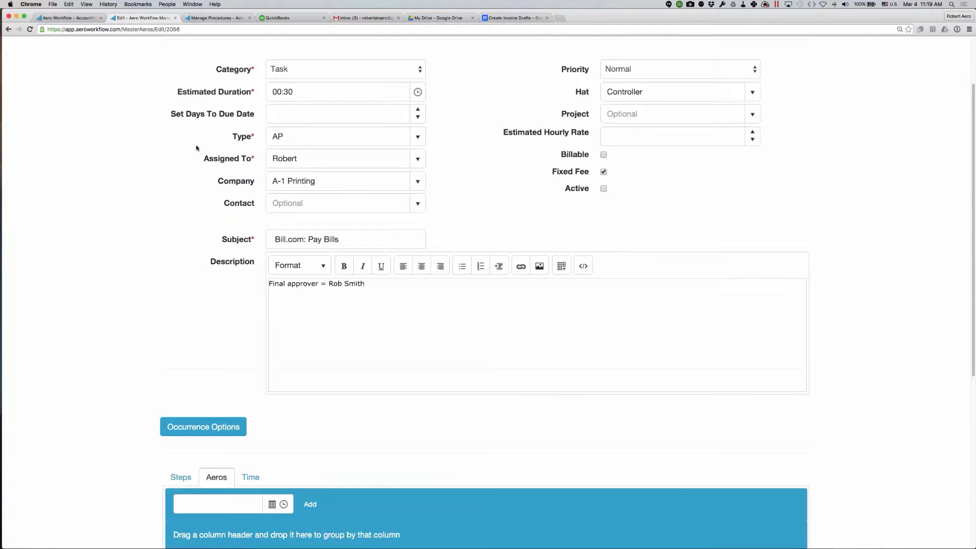
pyautogui.scroll(3, 196, 148)
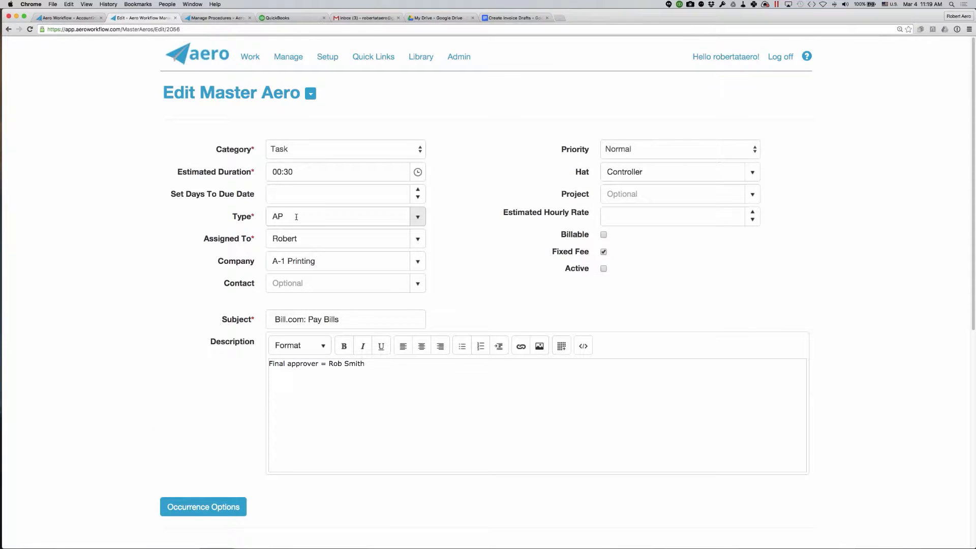
# Step: Check the Type choices and the Description of the master aero without changing either
pyautogui.click(420, 219)
pyautogui.click(421, 219)
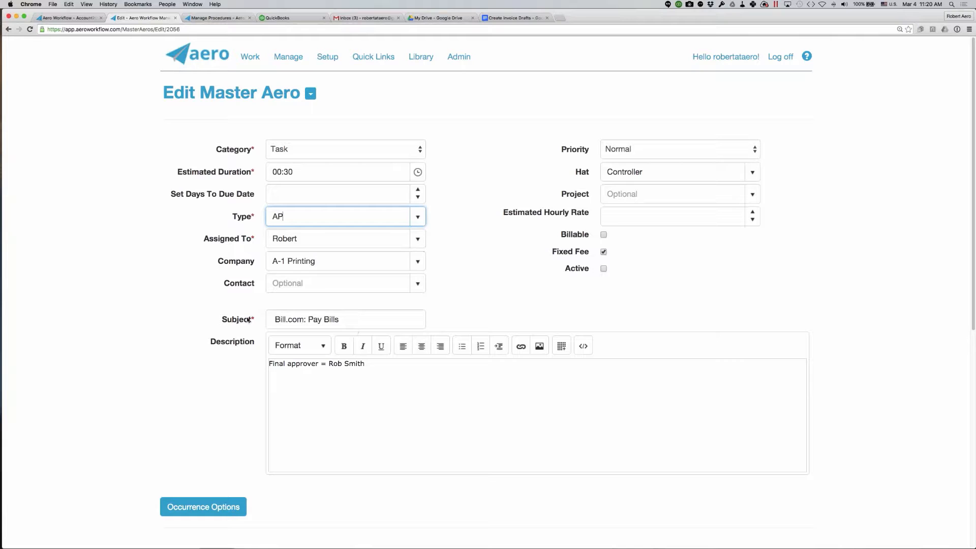
pyautogui.click(441, 412)
pyautogui.scroll(-3, 441, 412)
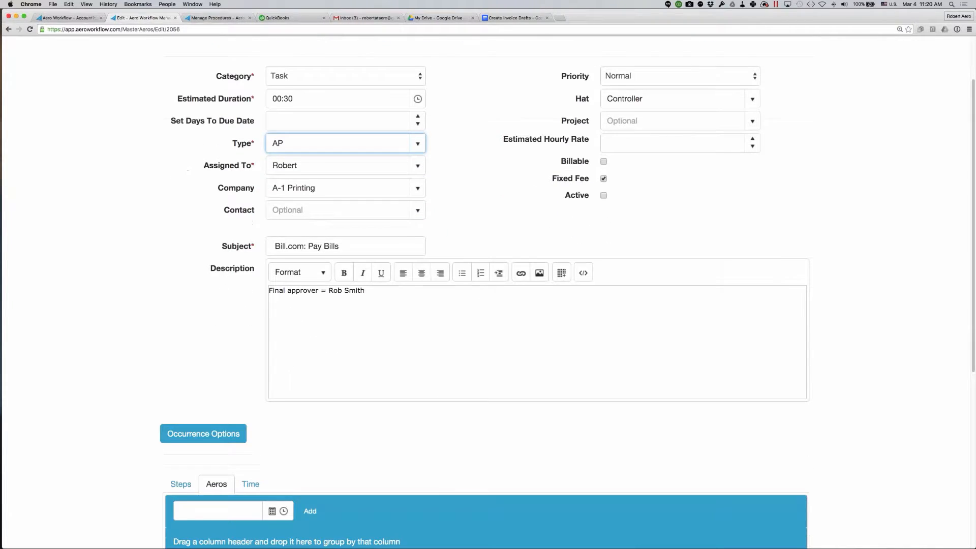
pyautogui.press('Return')
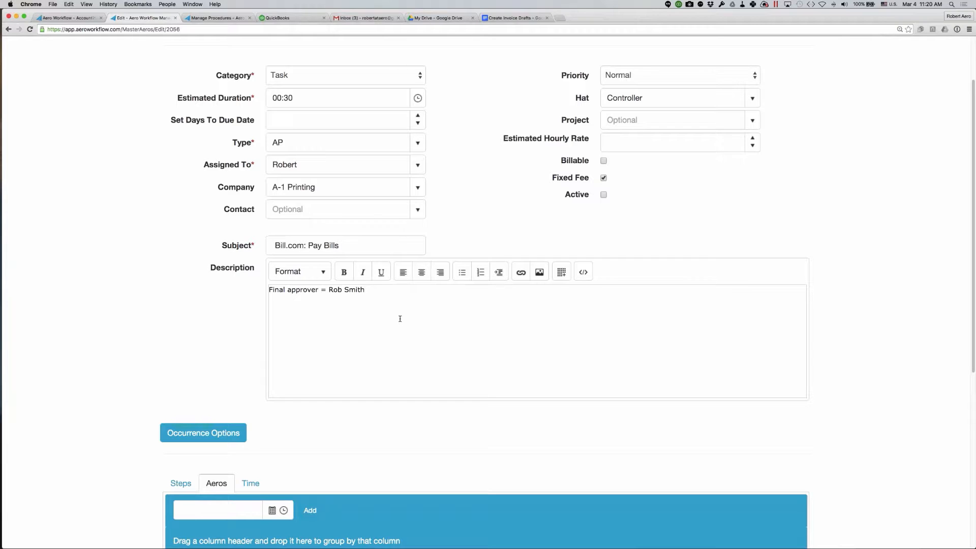
pyautogui.scroll(-1, 400, 324)
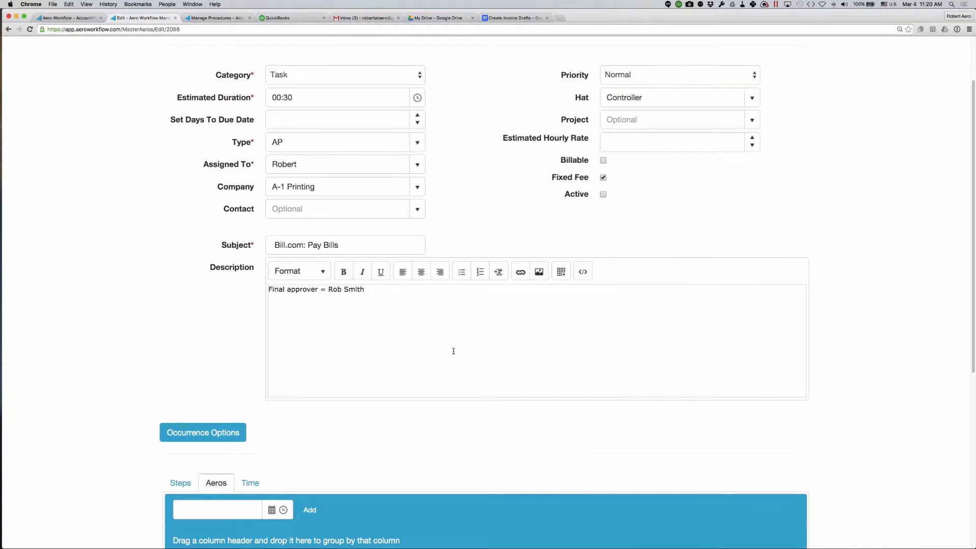
pyautogui.scroll(1, 452, 350)
pyautogui.scroll(1, 549, 345)
pyautogui.scroll(-1, 548, 345)
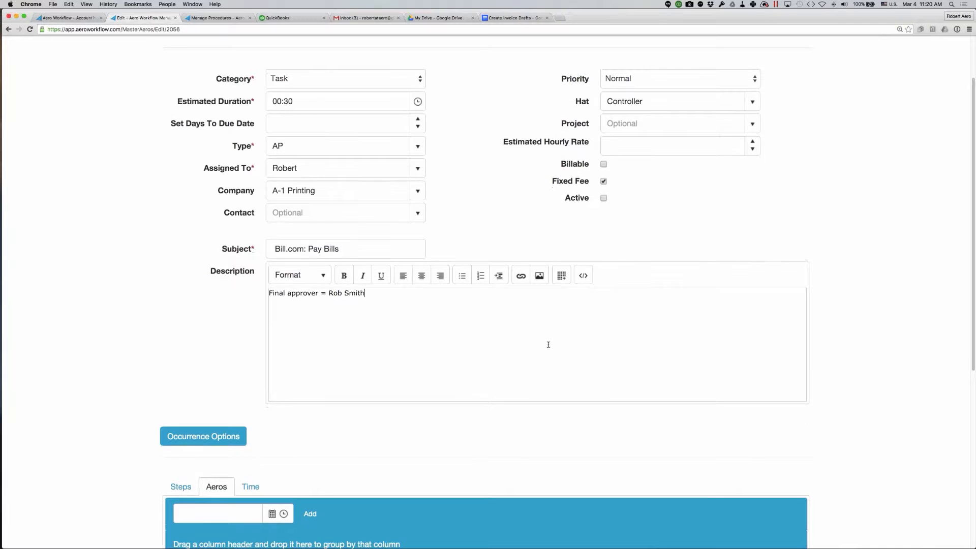
# Step: Look at the Estimated Hourly Rate field and the available Project choices, leaving both empty
pyautogui.scroll(-1, 547, 342)
pyautogui.click(620, 128)
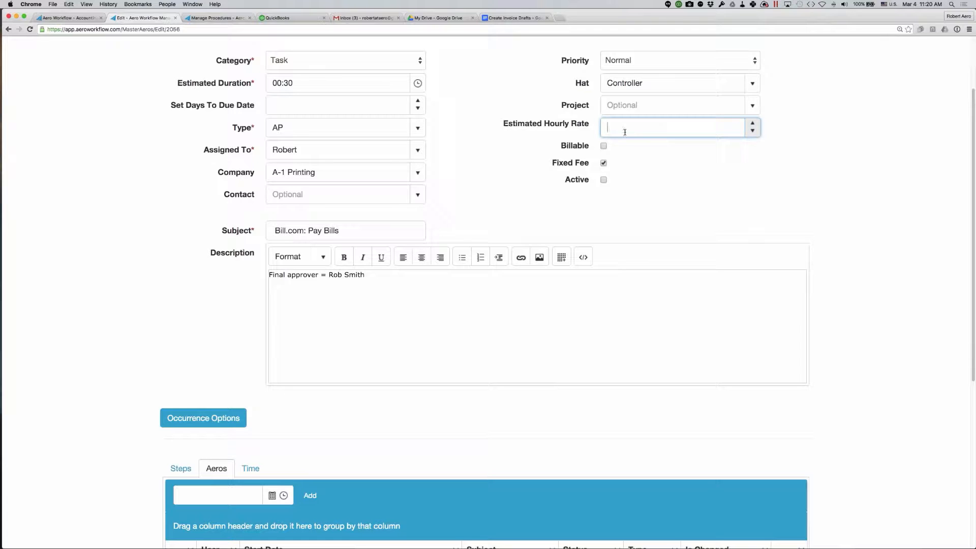
pyautogui.click(753, 105)
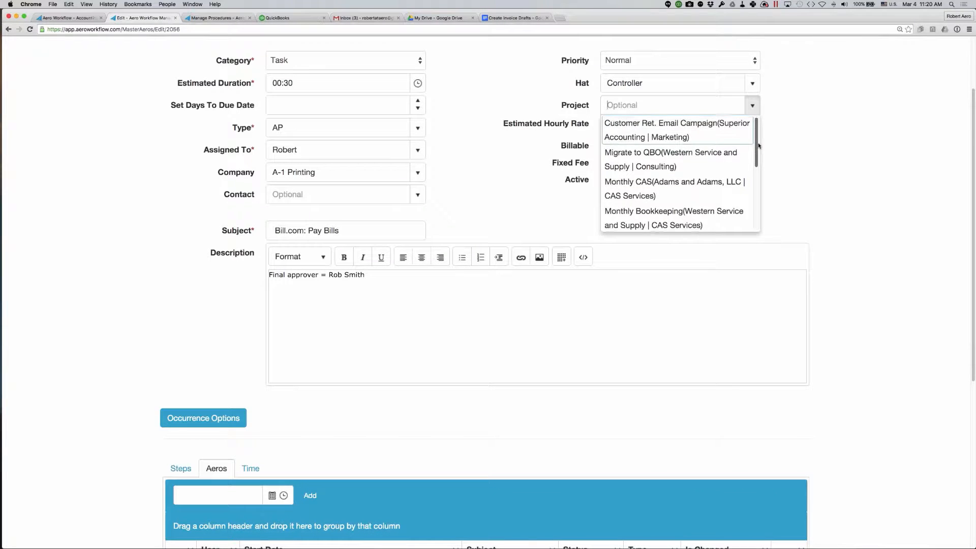
pyautogui.moveTo(758, 146)
pyautogui.mouseDown()
pyautogui.moveTo(755, 208)
pyautogui.moveTo(755, 133)
pyautogui.mouseUp()
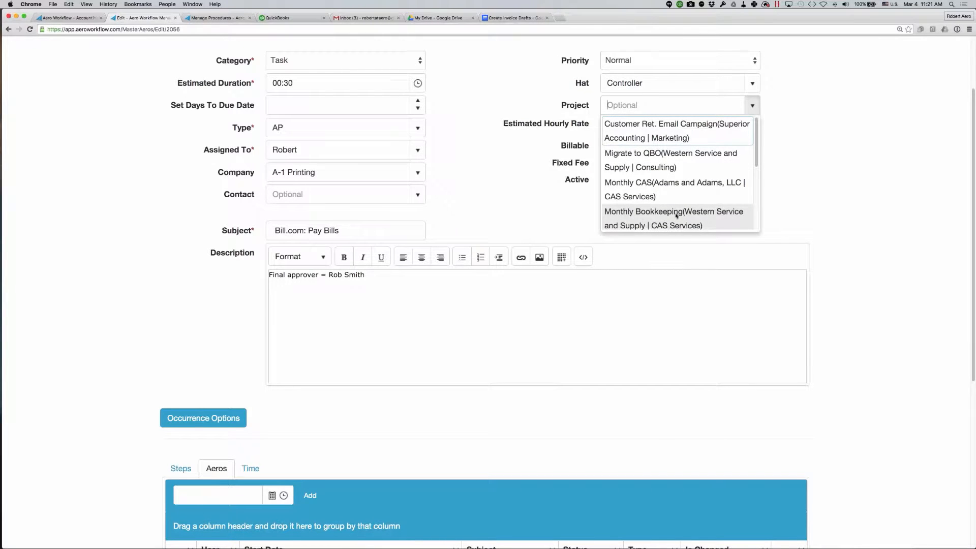
pyautogui.click(793, 192)
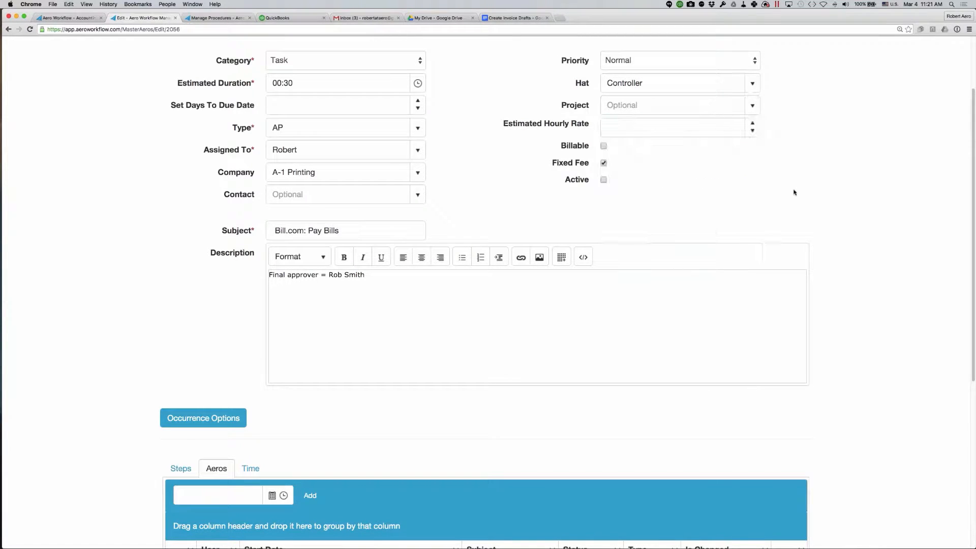
# Step: Display the Occurrence Options of the Bill.com: Pay Bills master aero
pyautogui.scroll(-1, 794, 192)
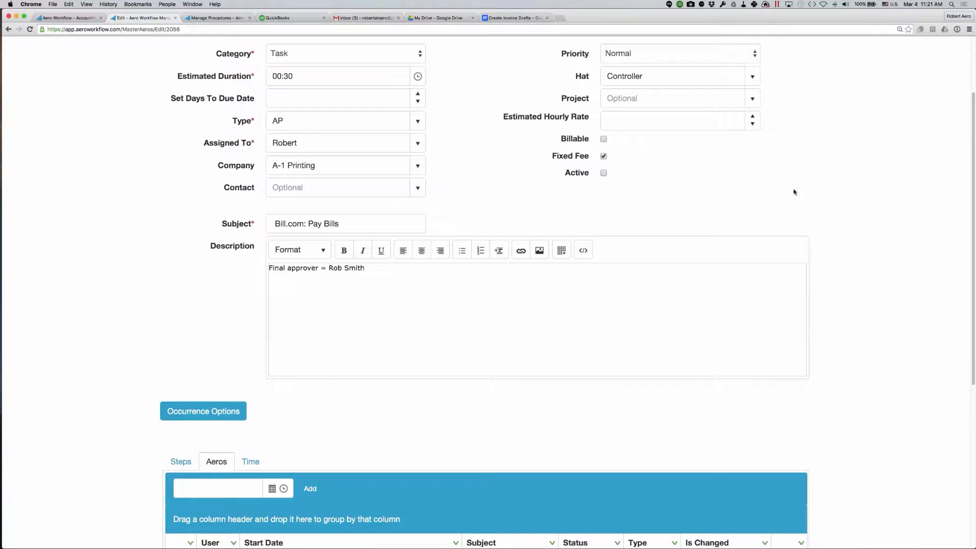
pyautogui.scroll(-10, 794, 191)
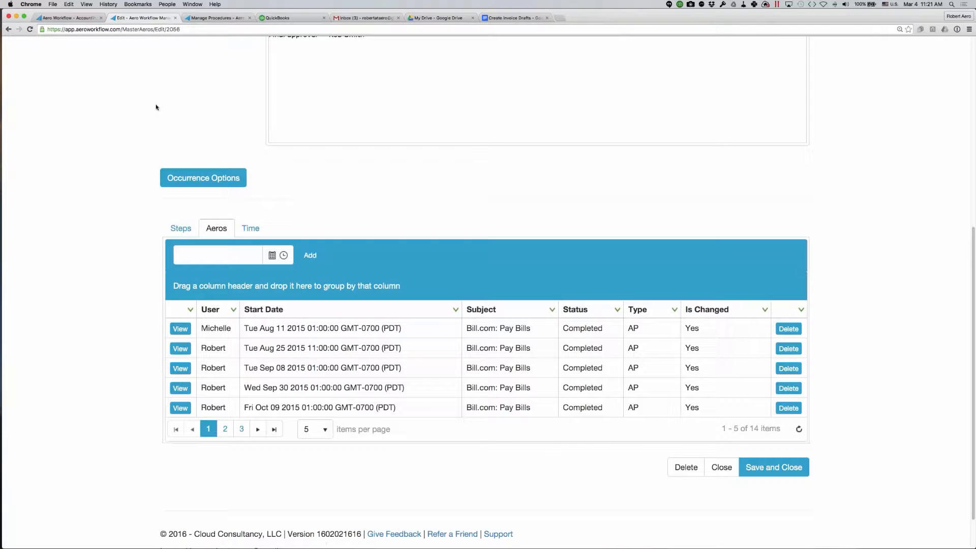
pyautogui.scroll(5, 157, 106)
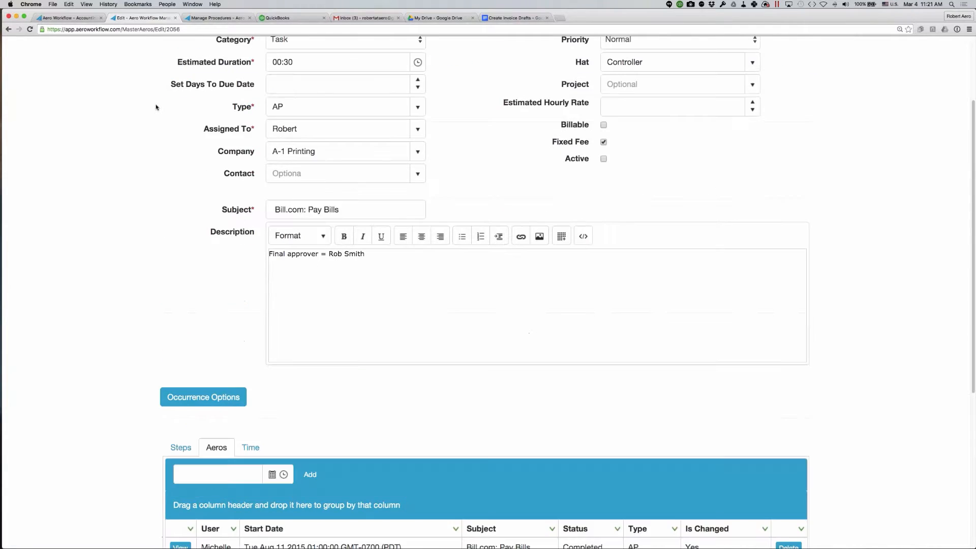
pyautogui.scroll(-4, 173, 152)
pyautogui.click(183, 197)
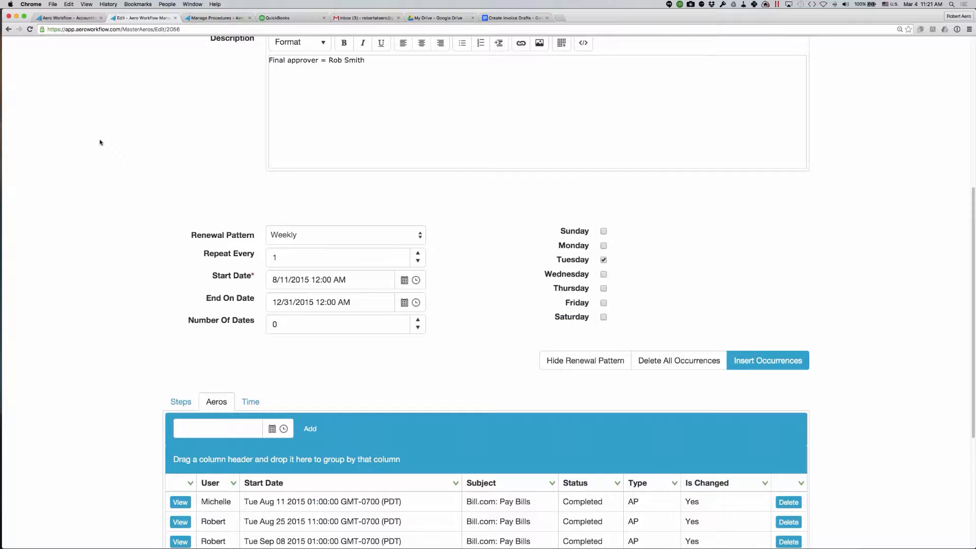
# Step: Review the master aero's recurrence settings and the Renewal Pattern choices, keeping the pattern at Weekly
pyautogui.scroll(6, 100, 142)
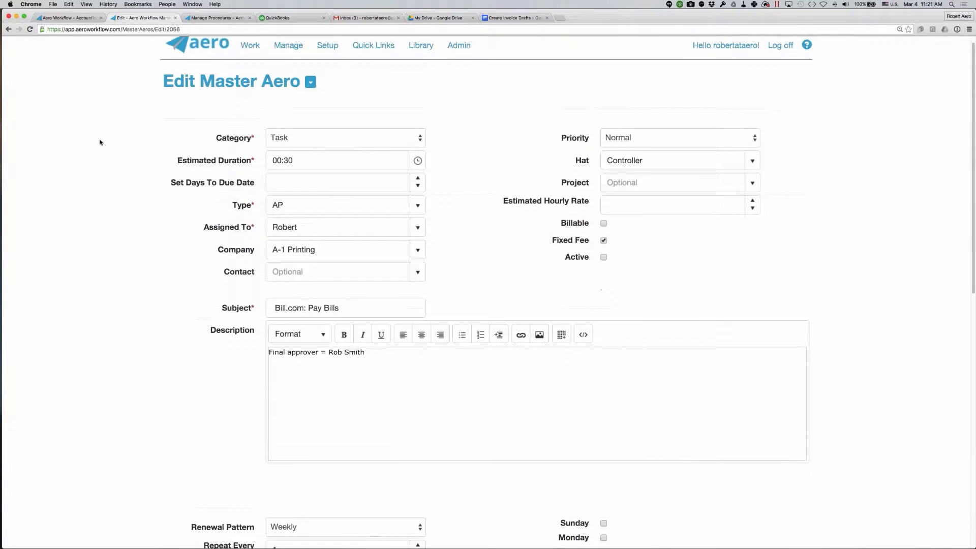
pyautogui.scroll(-9, 100, 143)
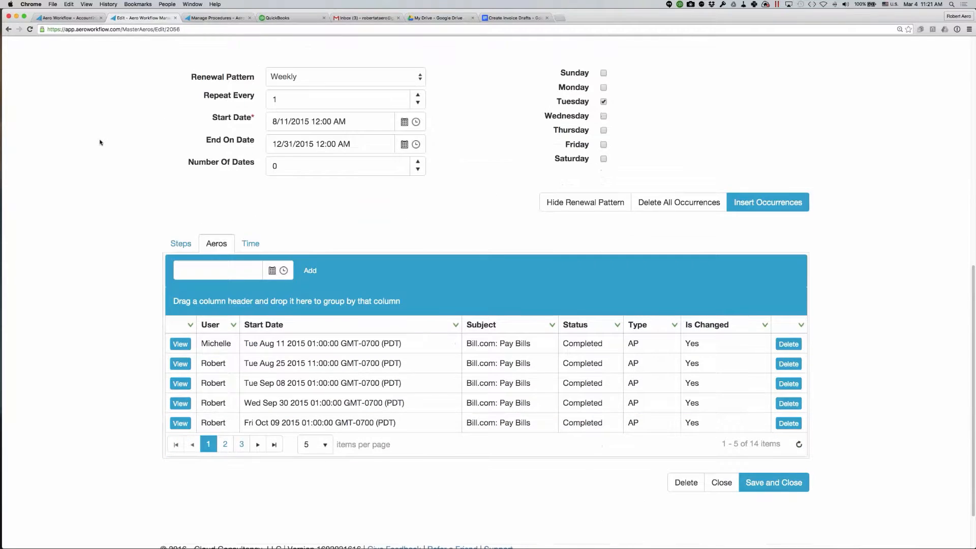
pyautogui.scroll(3, 325, 234)
pyautogui.click(325, 234)
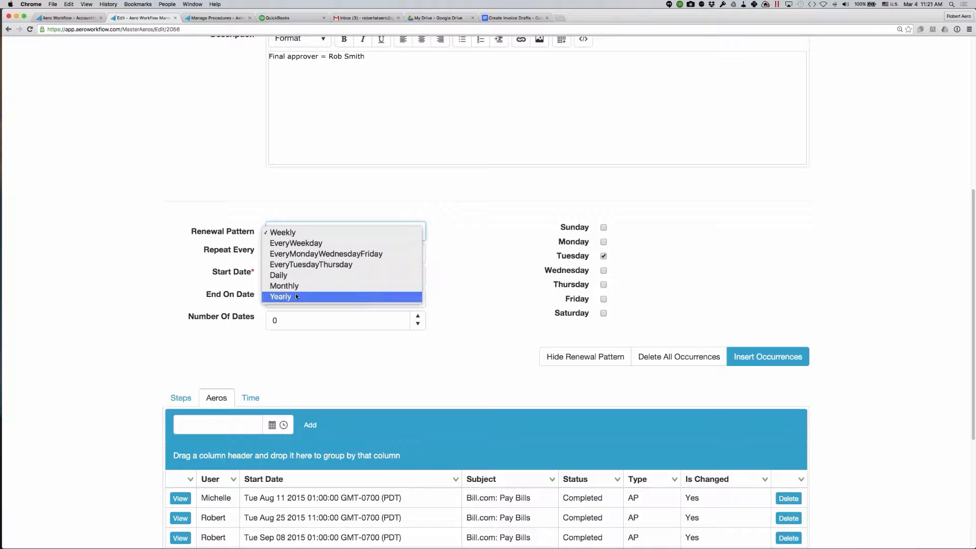
pyautogui.click(361, 200)
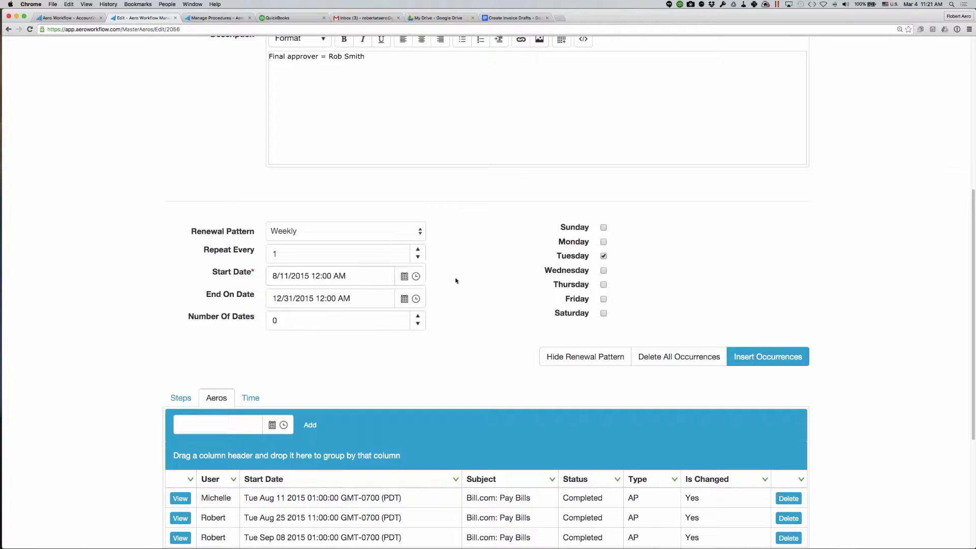
# Step: Set the Number Of Dates of the master aero's weekly renewal pattern to 1
pyautogui.scroll(-2, 455, 281)
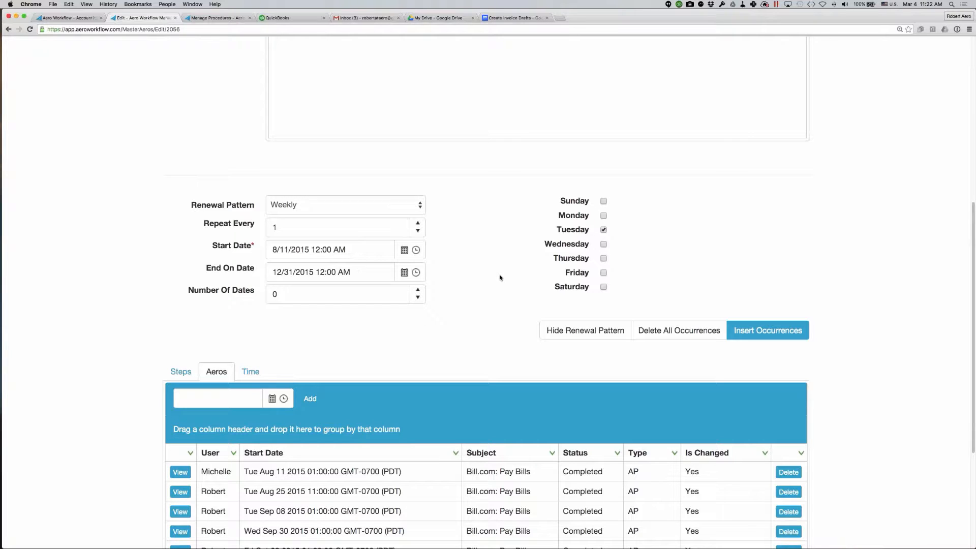
pyautogui.click(417, 289)
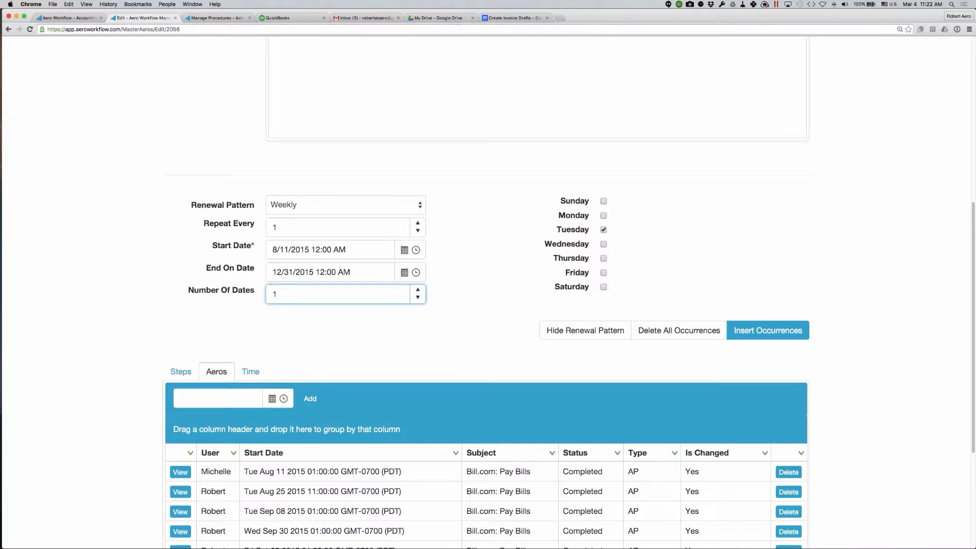
pyautogui.click(498, 296)
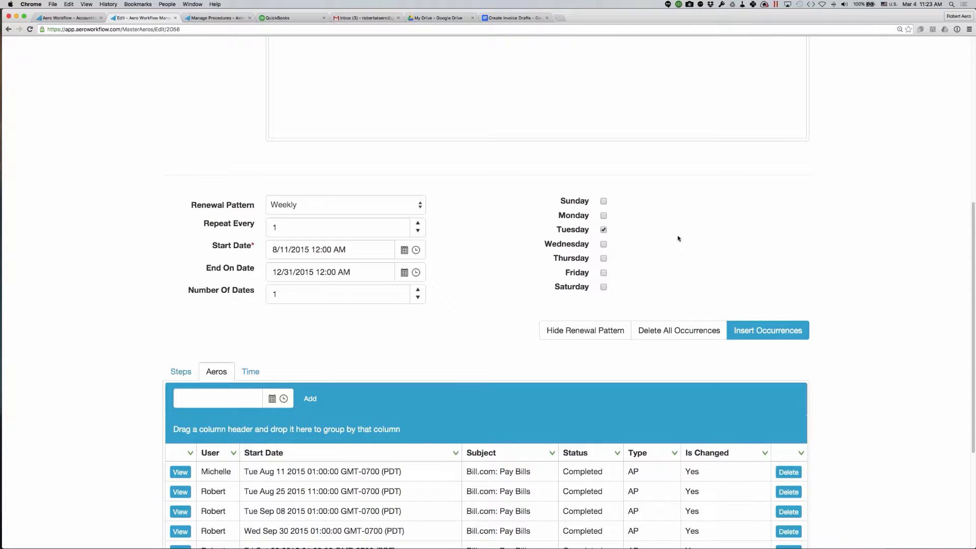
# Step: Go through the Bill.com: Pay Bills master aero's list of aeros up to its third page
pyautogui.scroll(-3, 677, 229)
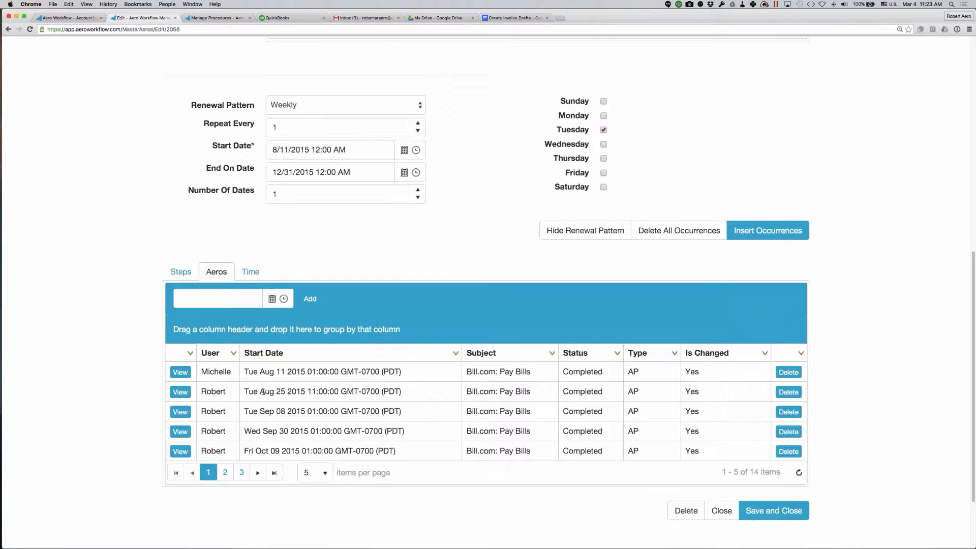
pyautogui.scroll(-2, 262, 391)
pyautogui.scroll(-1, 262, 392)
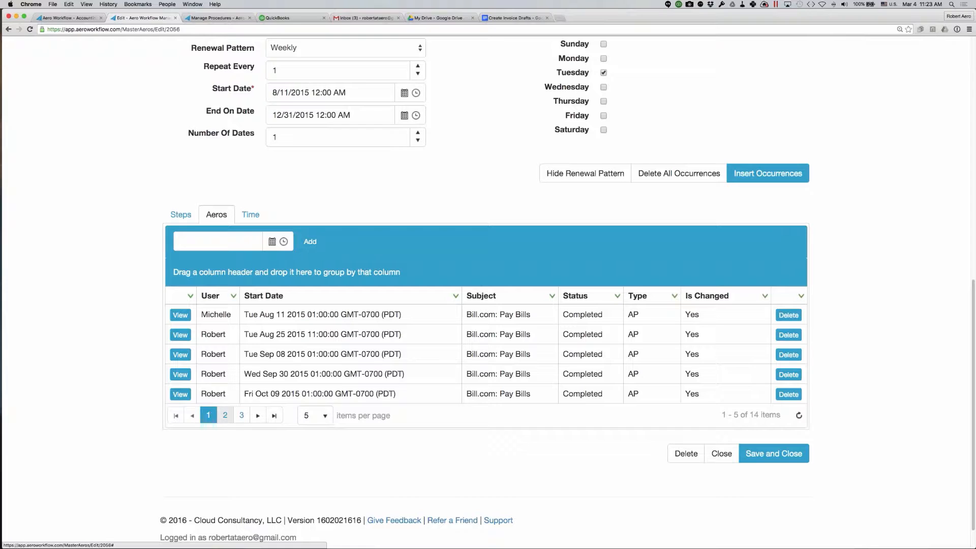
pyautogui.click(226, 416)
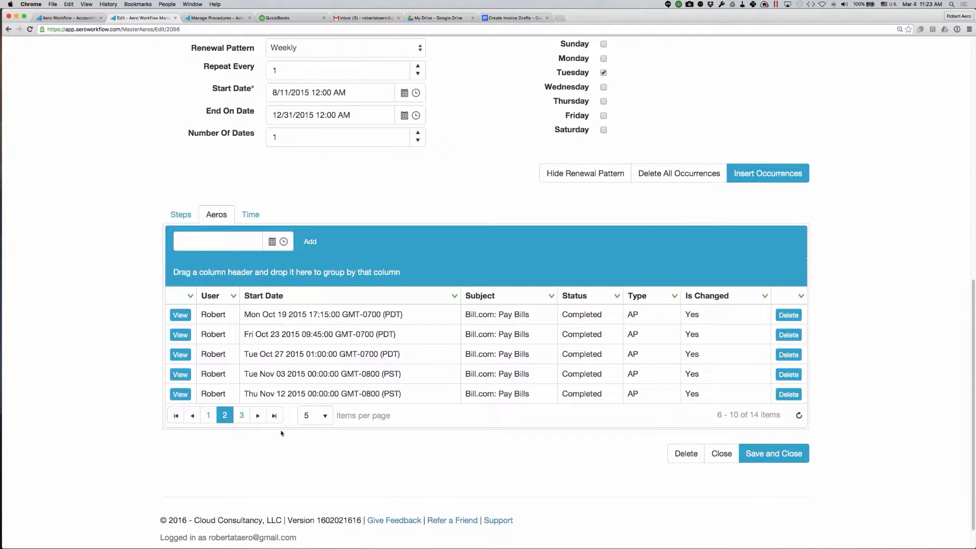
pyautogui.click(241, 416)
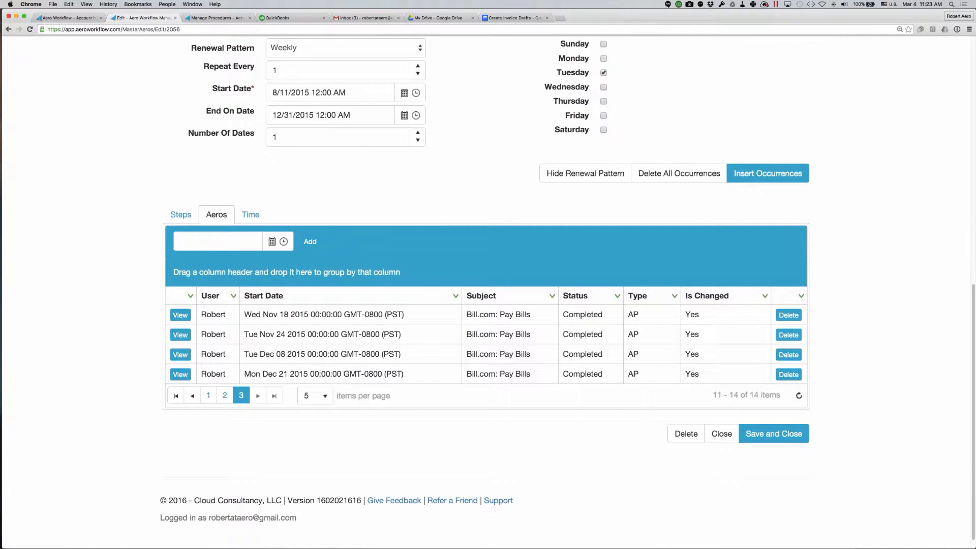
# Step: Show 20 aeros per page and read through the complete list of Bill.com: Pay Bills occurrences
pyautogui.click(321, 401)
pyautogui.click(306, 445)
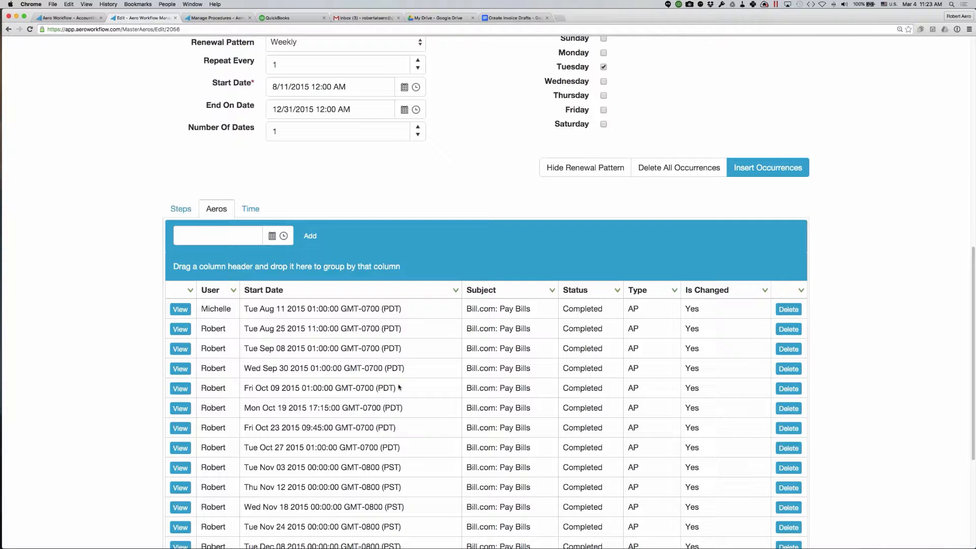
pyautogui.scroll(-4, 399, 387)
pyautogui.scroll(2, 398, 388)
pyautogui.scroll(-1, 616, 499)
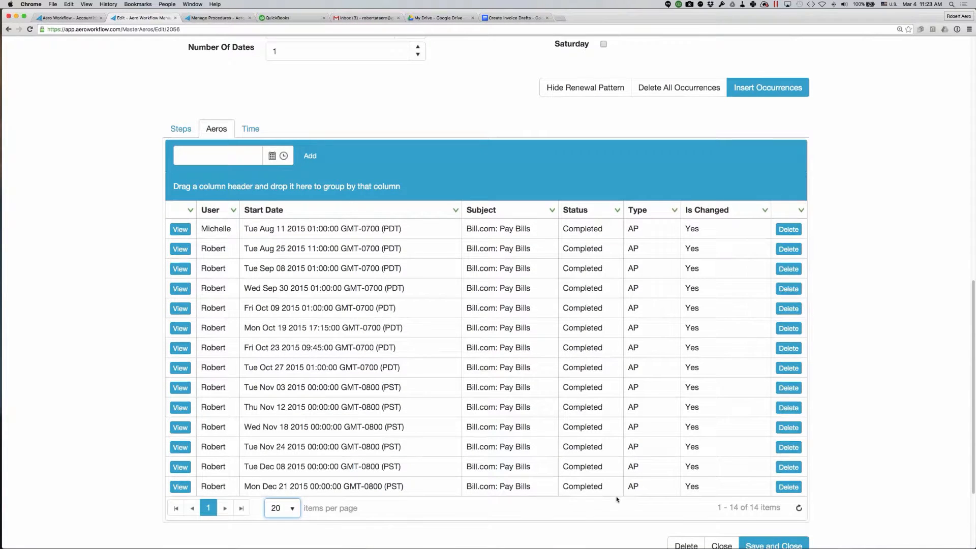
# Step: Compare the start dates of the listed aeros with the master aero's weekly renewal settings
pyautogui.scroll(5, 614, 497)
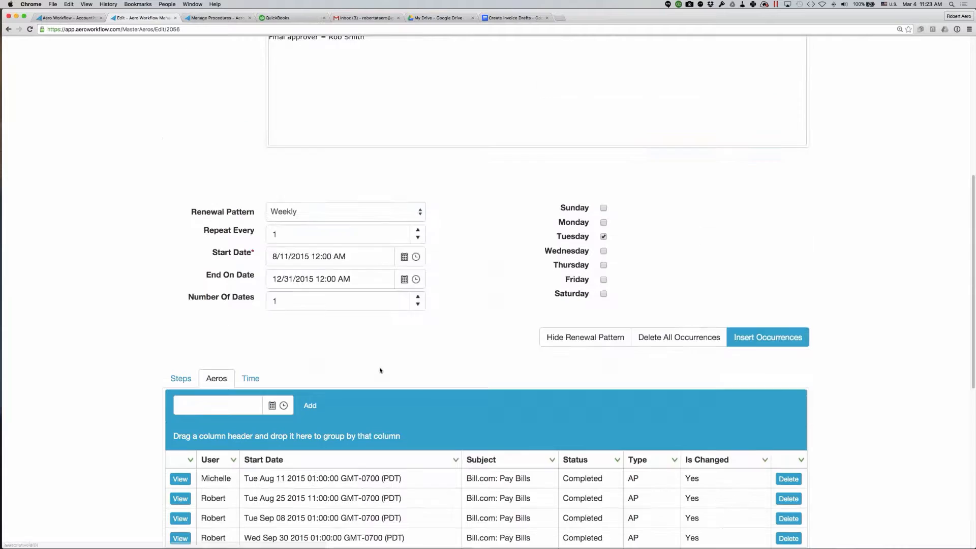
pyautogui.scroll(-1, 512, 361)
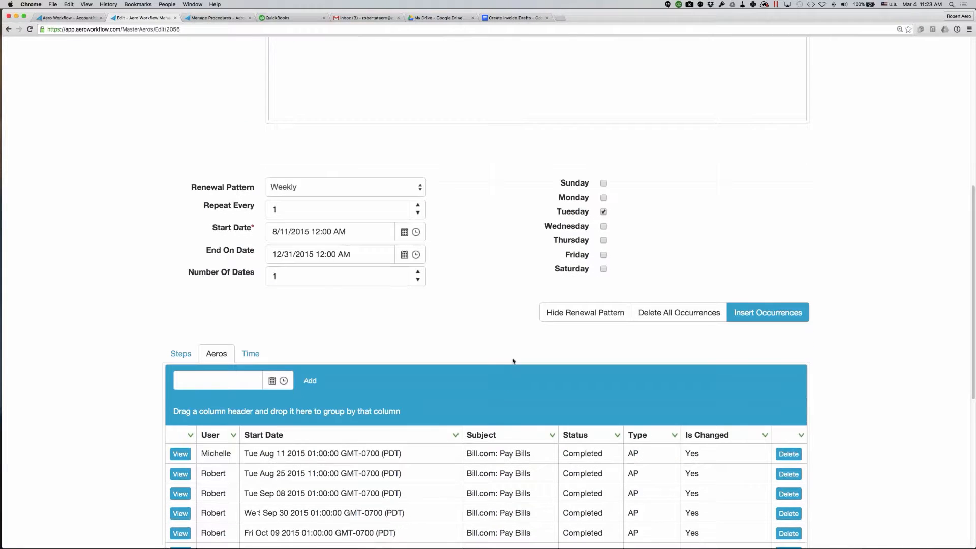
pyautogui.scroll(-3, 513, 362)
pyautogui.scroll(-1, 513, 361)
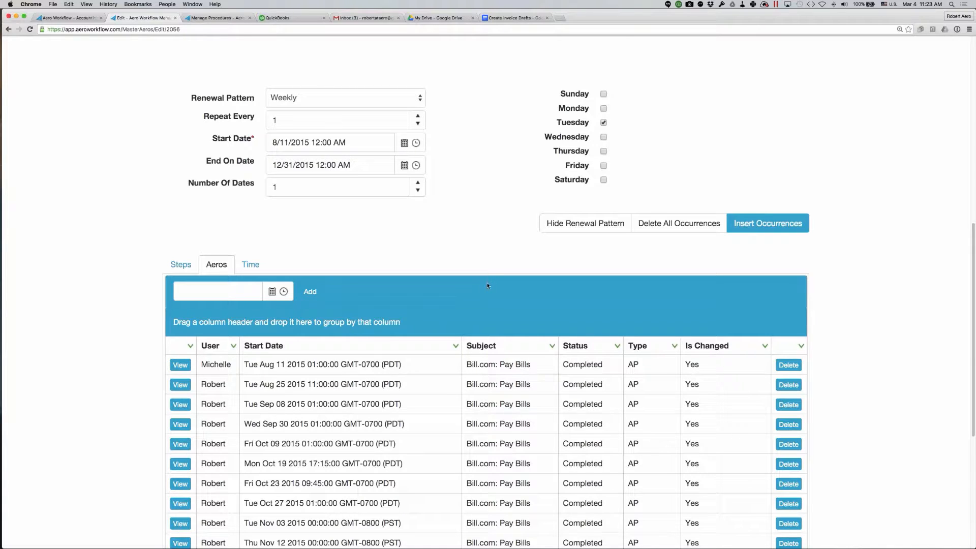
pyautogui.scroll(-1, 390, 321)
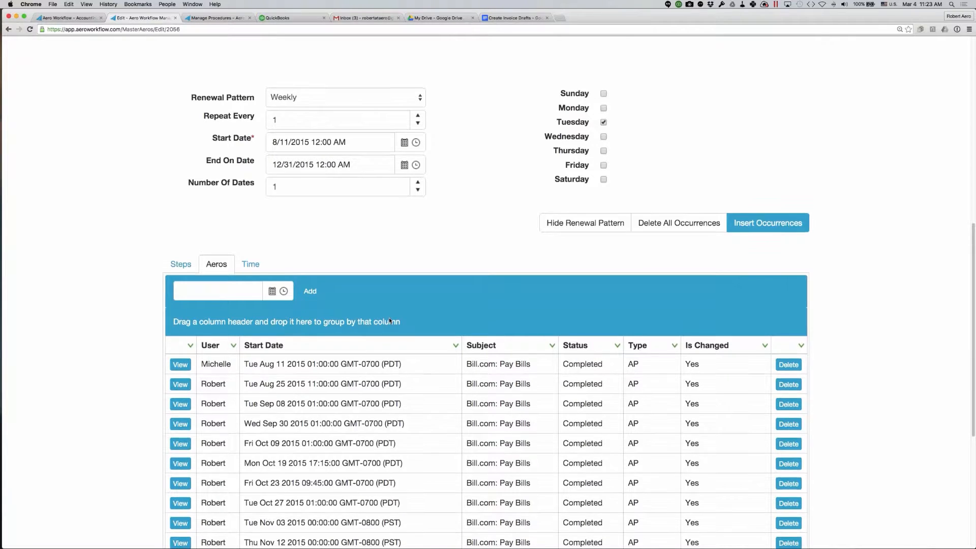
pyautogui.scroll(-2, 388, 320)
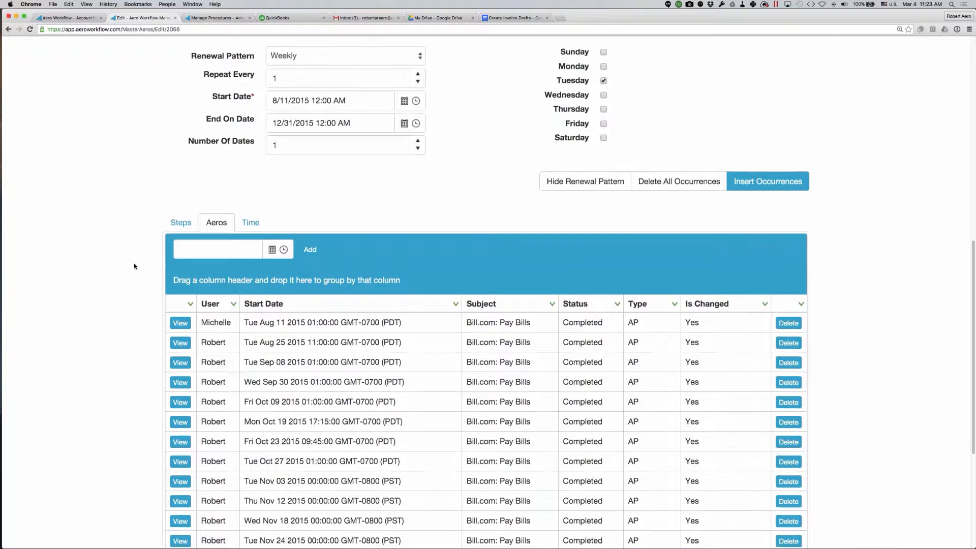
pyautogui.scroll(-3, 135, 265)
pyautogui.scroll(4, 360, 232)
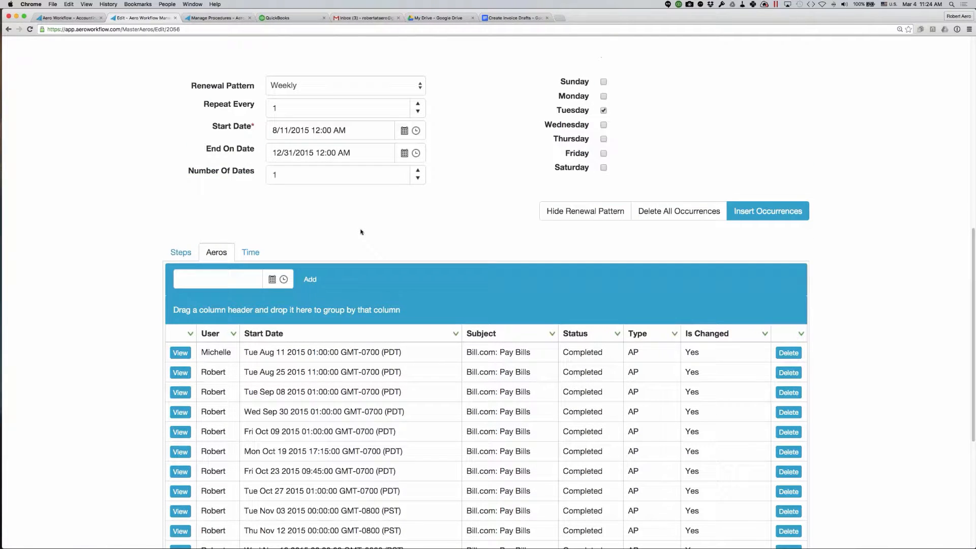
pyautogui.scroll(-1, 360, 233)
pyautogui.scroll(-5, 360, 232)
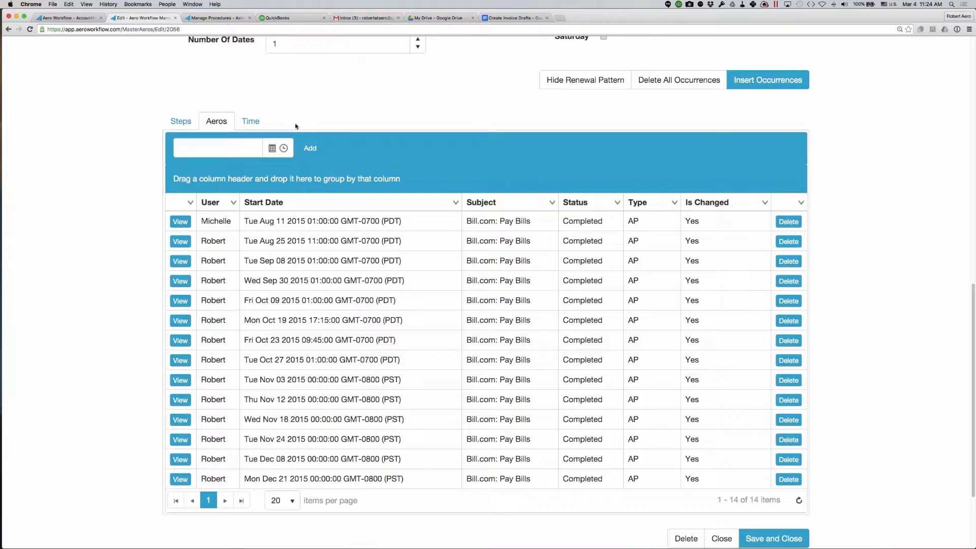
# Step: Review the time entries recorded for the master aero and return to the Manage Master Aeros list
pyautogui.scroll(-5, 430, 134)
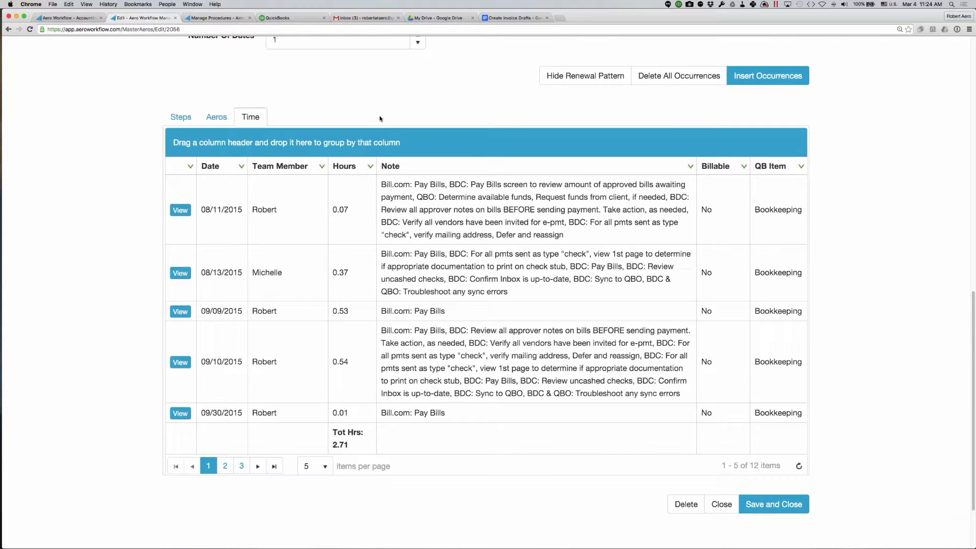
pyautogui.scroll(15, 380, 118)
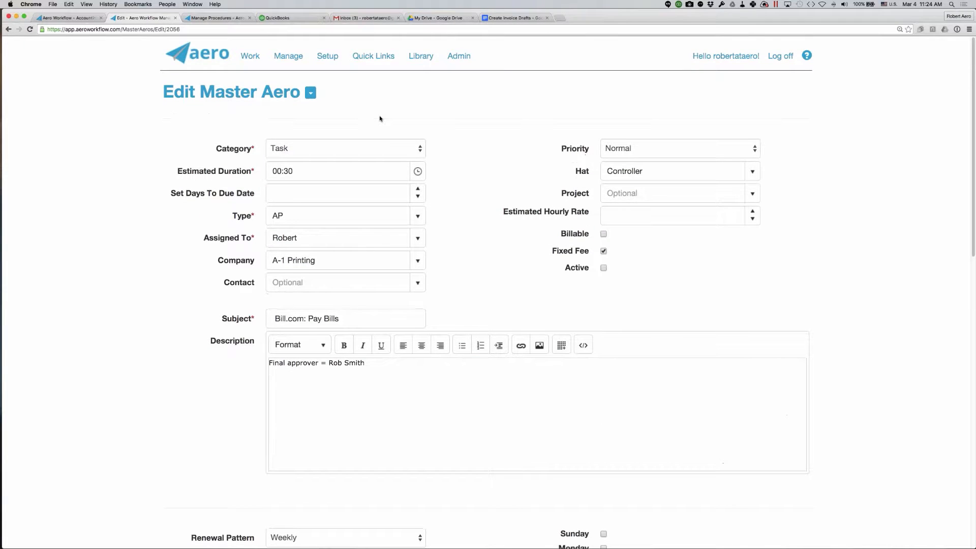
pyautogui.scroll(-3, 380, 118)
pyautogui.scroll(-3, 380, 118)
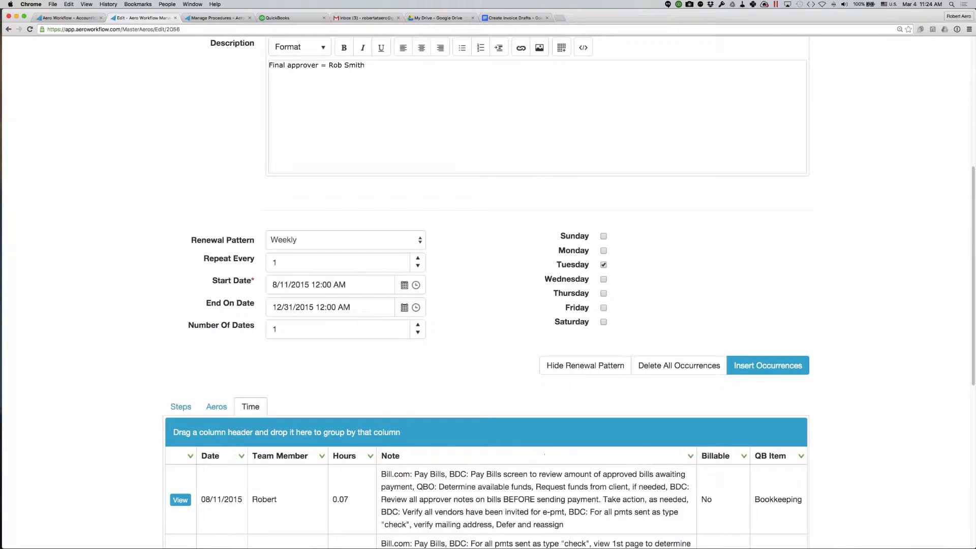
pyautogui.scroll(-3, 251, 382)
pyautogui.scroll(-1, 251, 382)
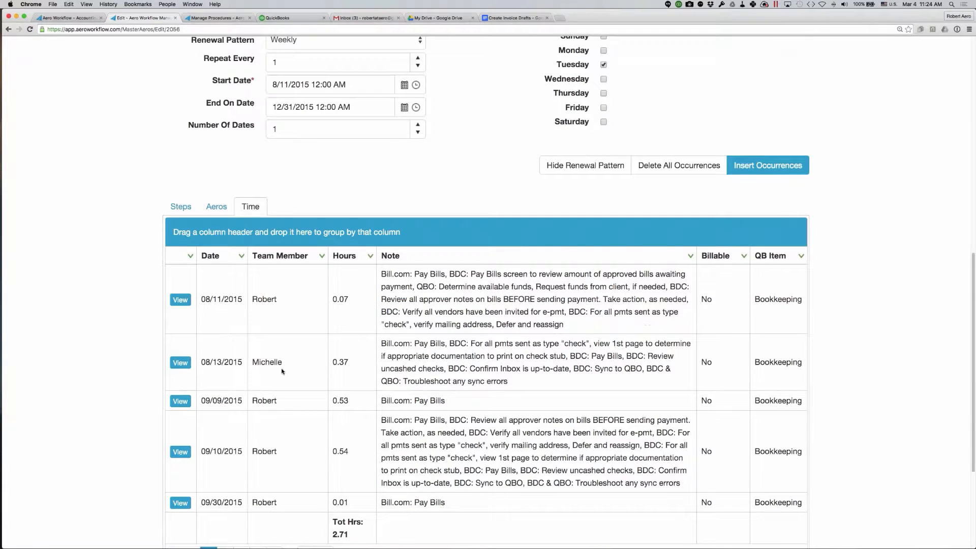
pyautogui.scroll(-2, 281, 372)
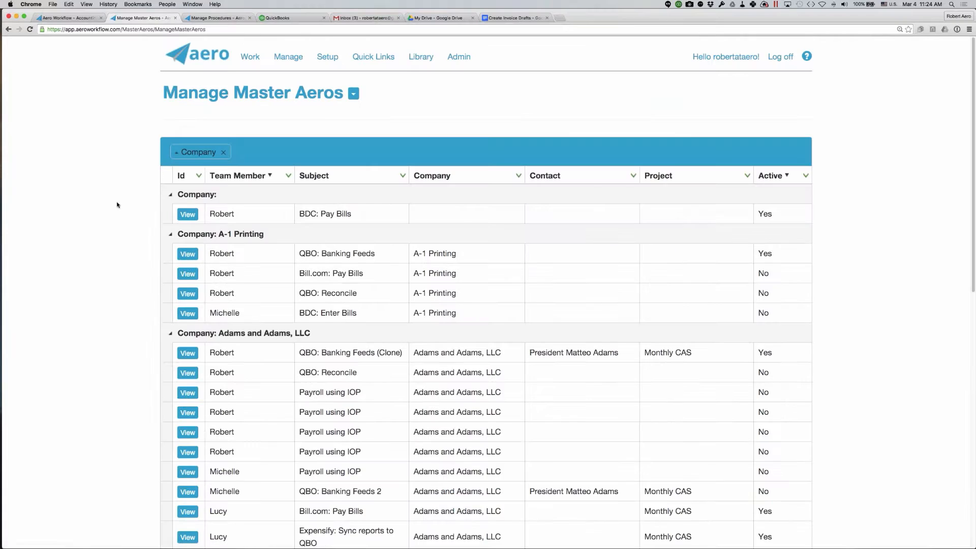
# Step: Look over the Manage choices without picking one and open the list of library templates
pyautogui.click(295, 58)
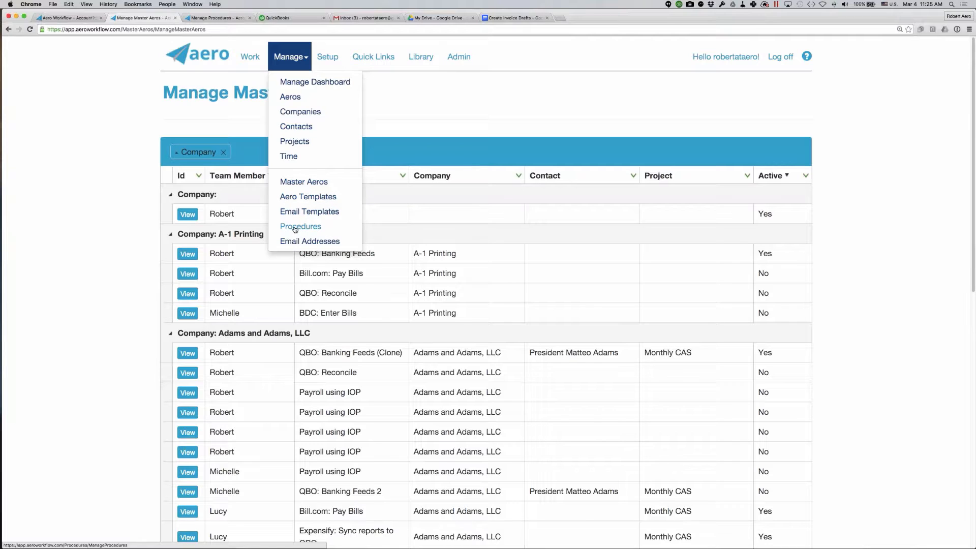
pyautogui.click(410, 106)
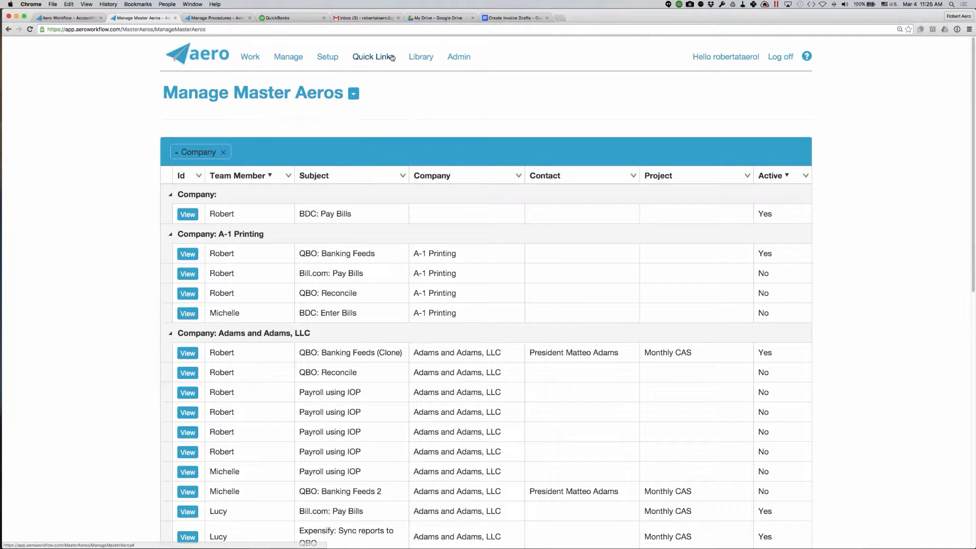
pyautogui.click(423, 57)
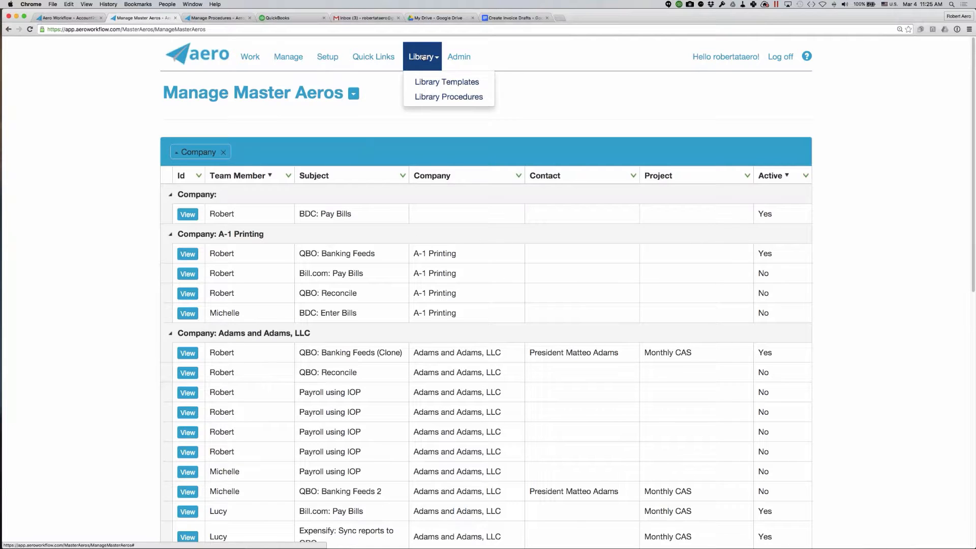
pyautogui.click(430, 85)
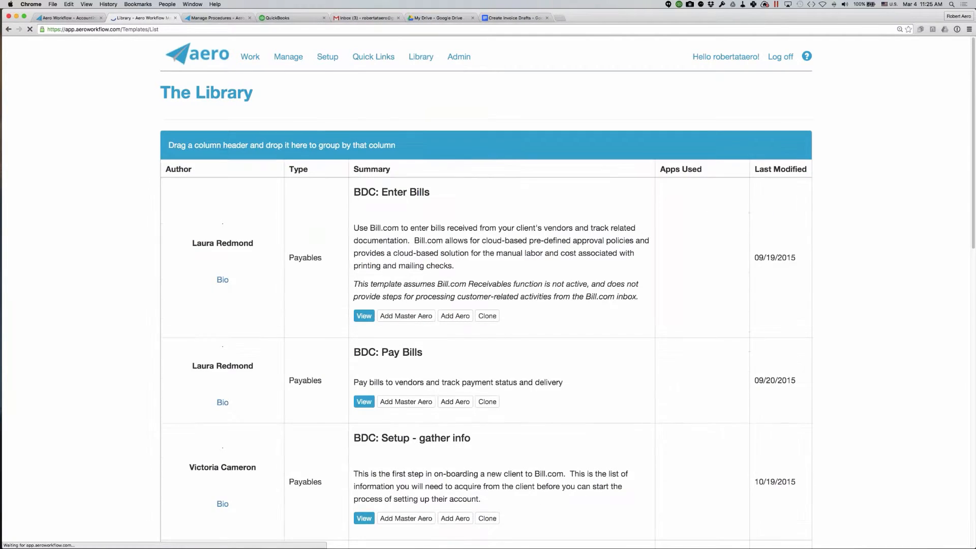
# Step: Display the Library Procedures list and keep it open after checking the Library choices again
pyautogui.click(422, 60)
pyautogui.click(430, 97)
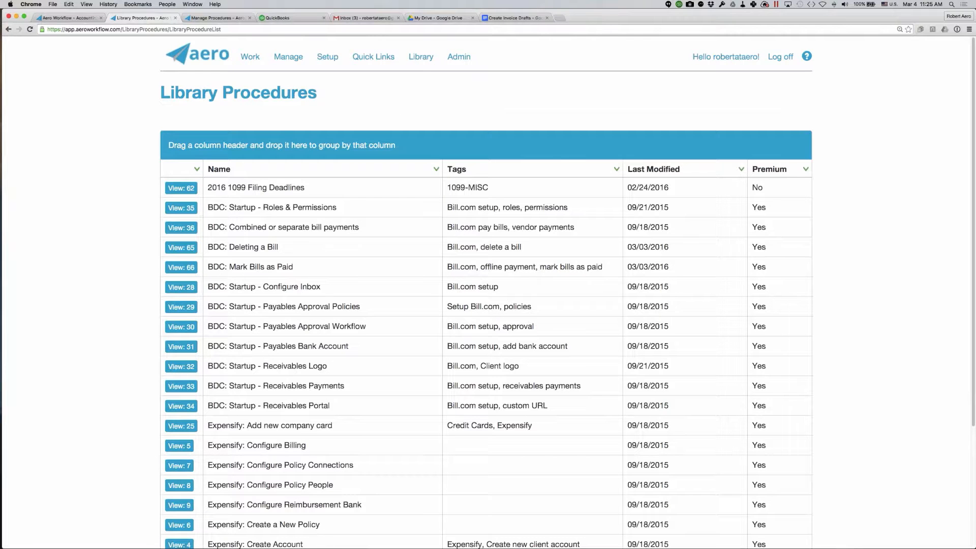
pyautogui.click(422, 61)
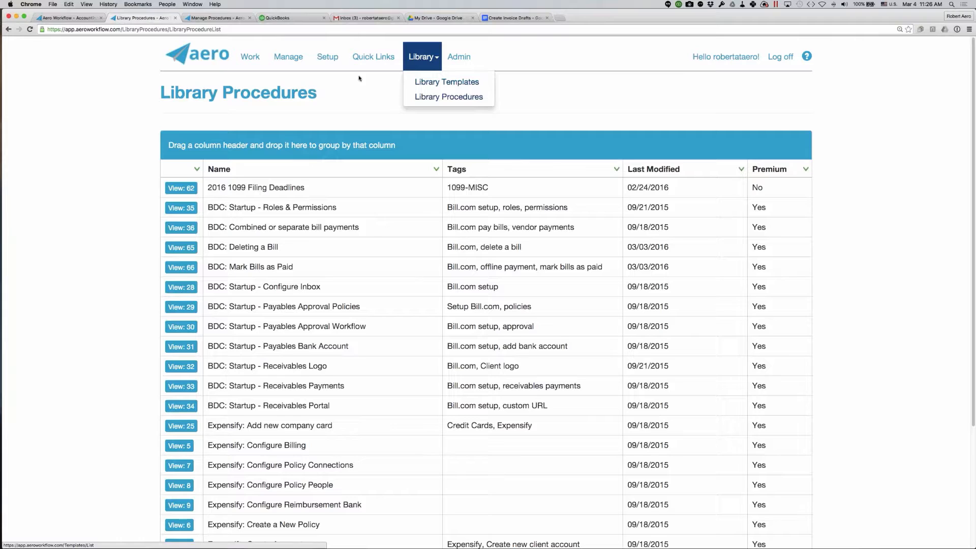
pyautogui.click(367, 97)
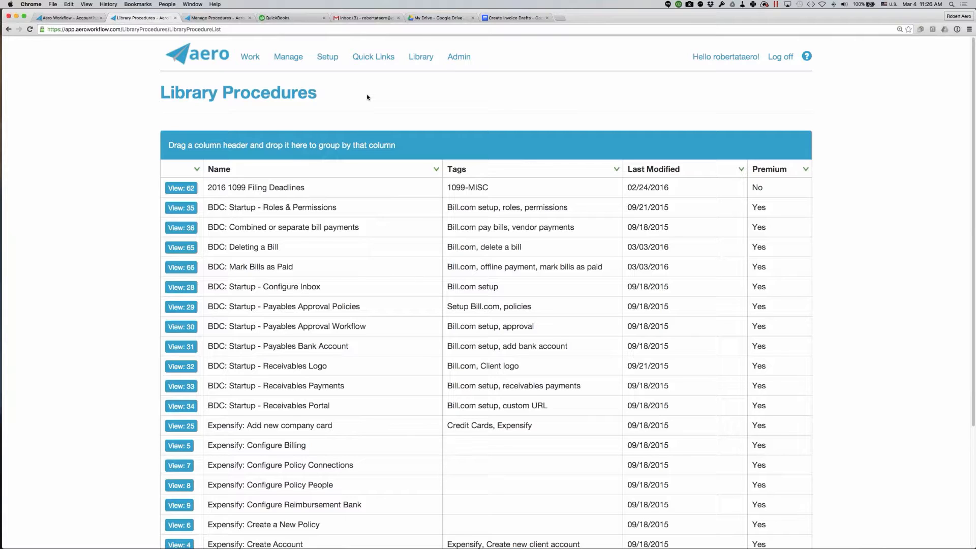
# Step: Browse the first three pages of Library Procedures, examining their names, tags and Premium status
pyautogui.scroll(-1, 368, 97)
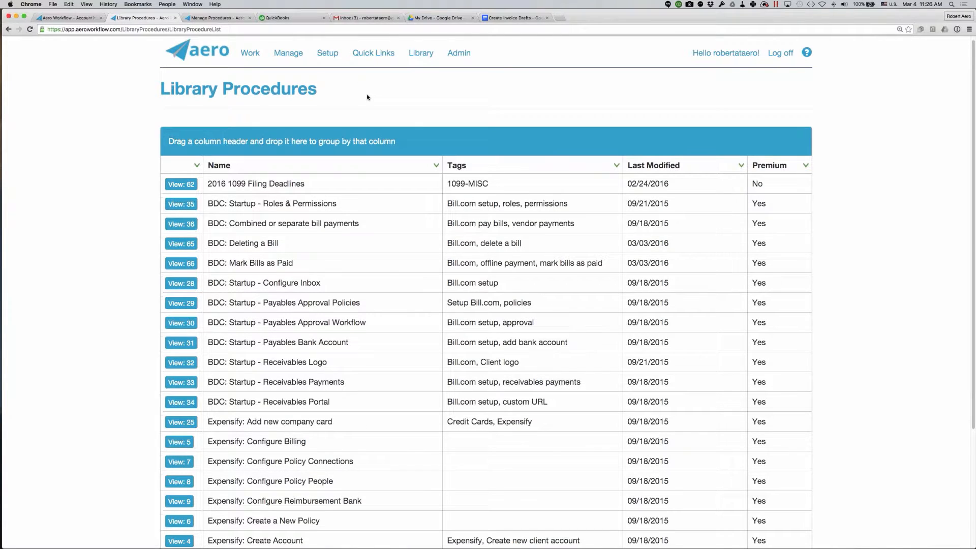
pyautogui.scroll(-5, 367, 97)
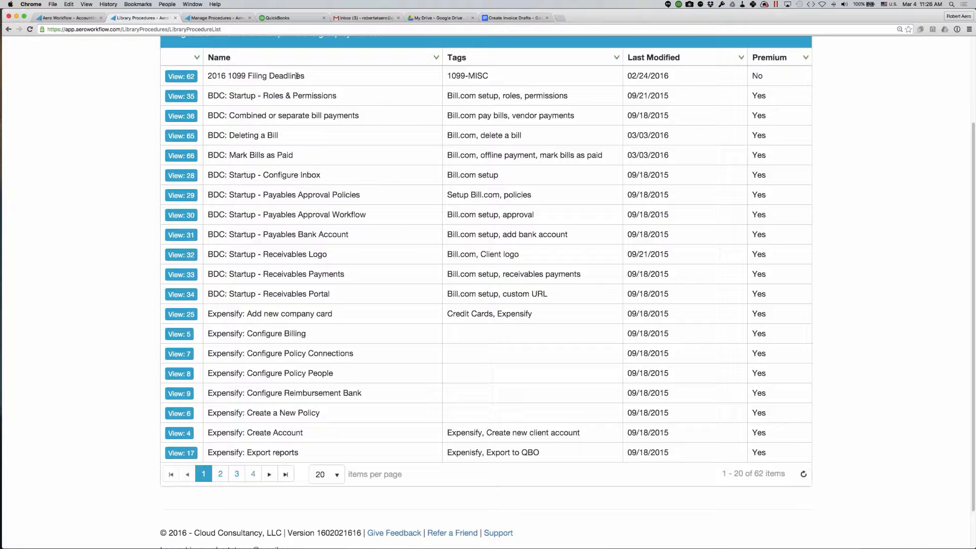
pyautogui.click(220, 473)
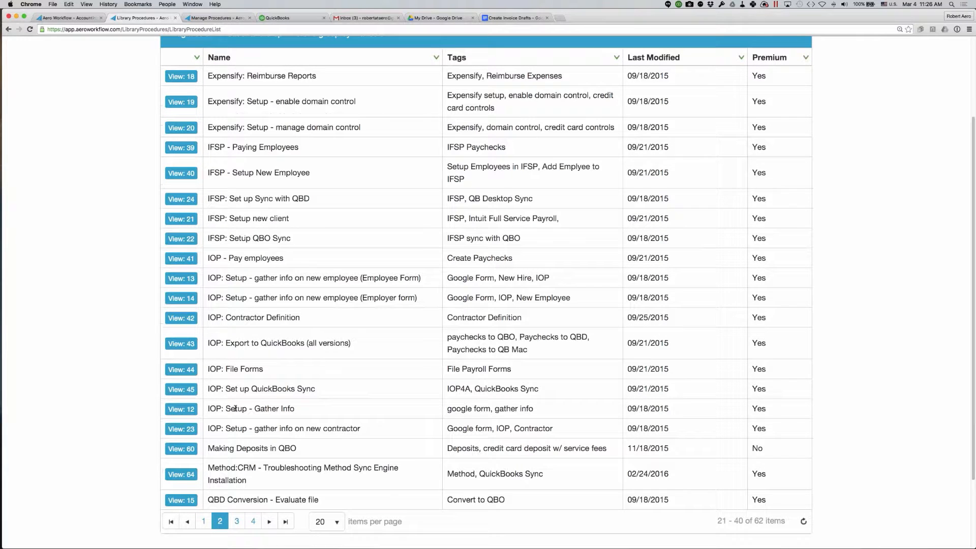
pyautogui.click(236, 520)
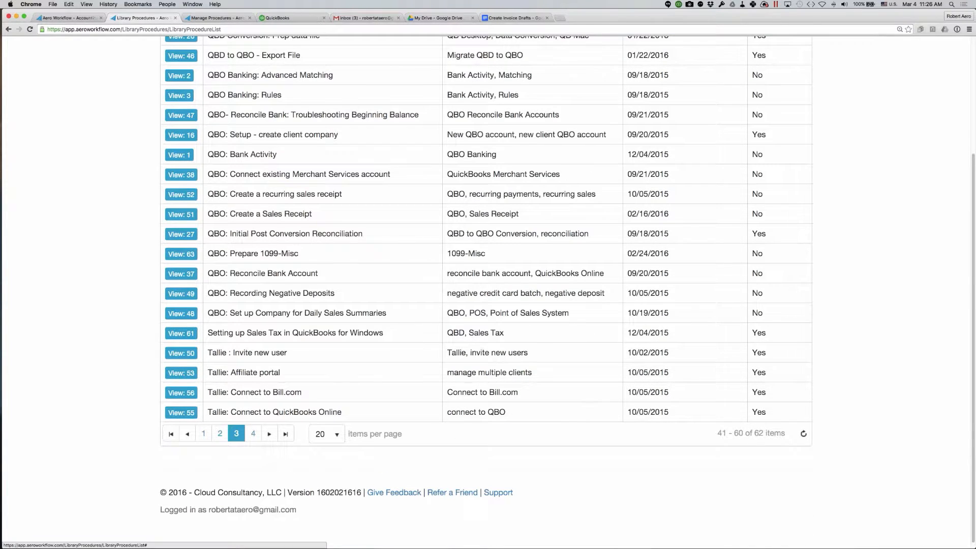
pyautogui.scroll(5, 328, 196)
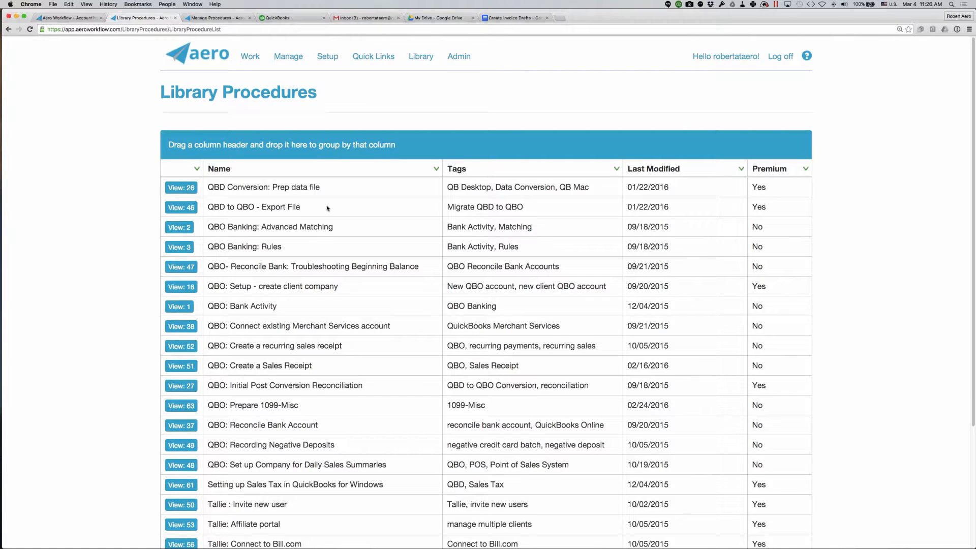
pyautogui.scroll(-1, 327, 208)
pyautogui.scroll(-3, 327, 208)
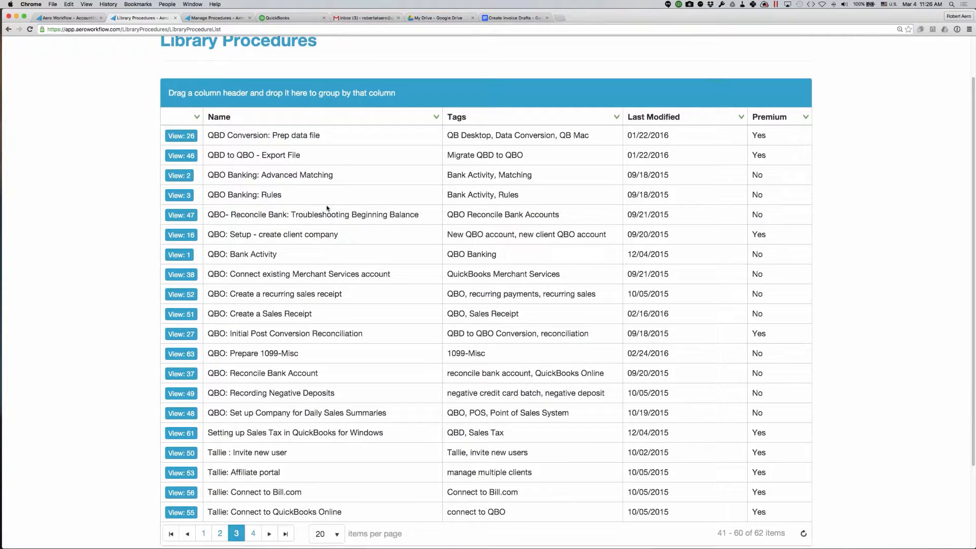
pyautogui.scroll(-5, 327, 208)
pyautogui.scroll(3, 327, 207)
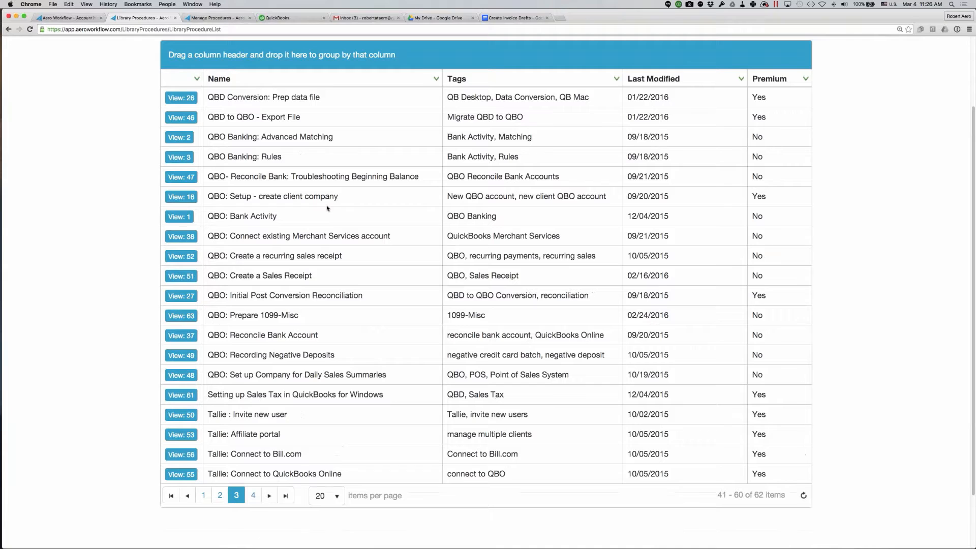
# Step: Revisit page 1 of the Library Procedures list and view the procedures on page 4
pyautogui.scroll(1, 327, 208)
pyautogui.scroll(1, 485, 292)
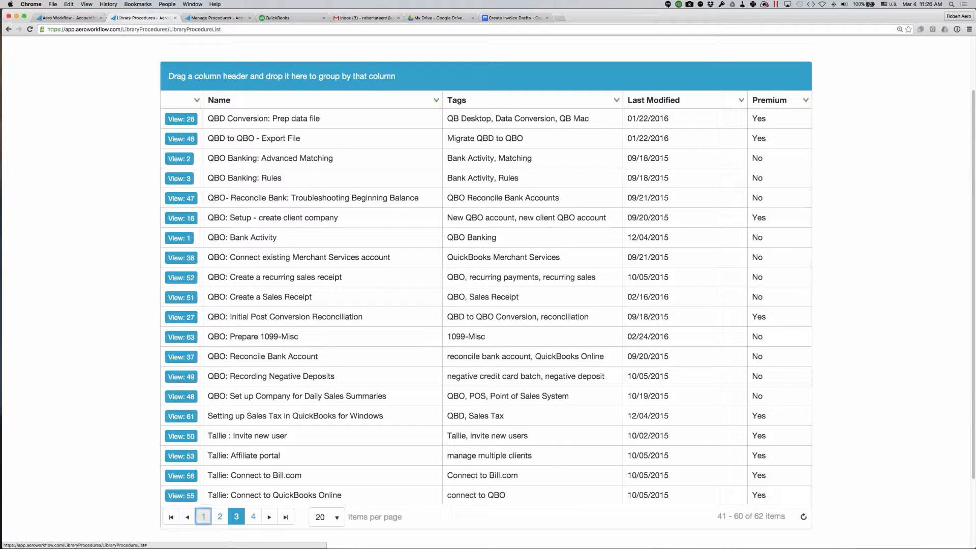
pyautogui.click(204, 516)
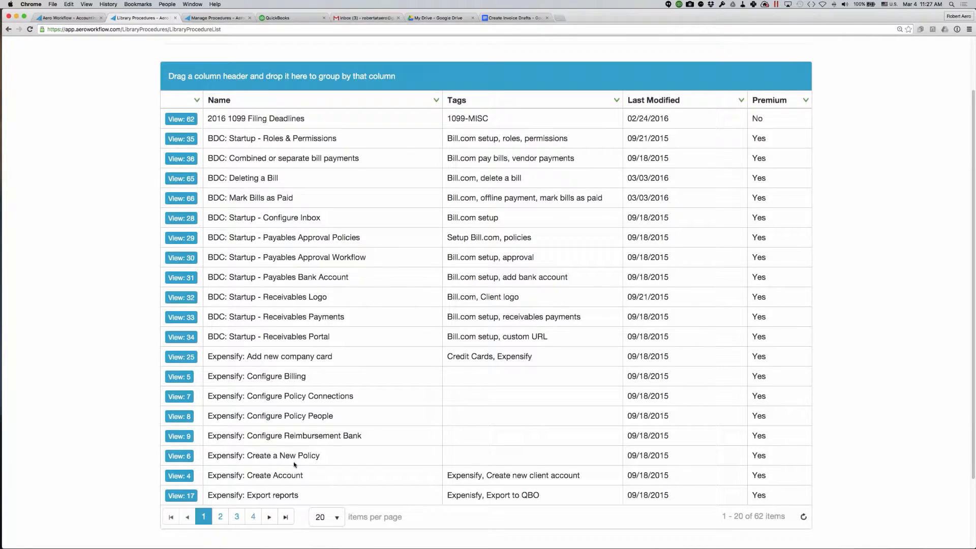
pyautogui.click(251, 517)
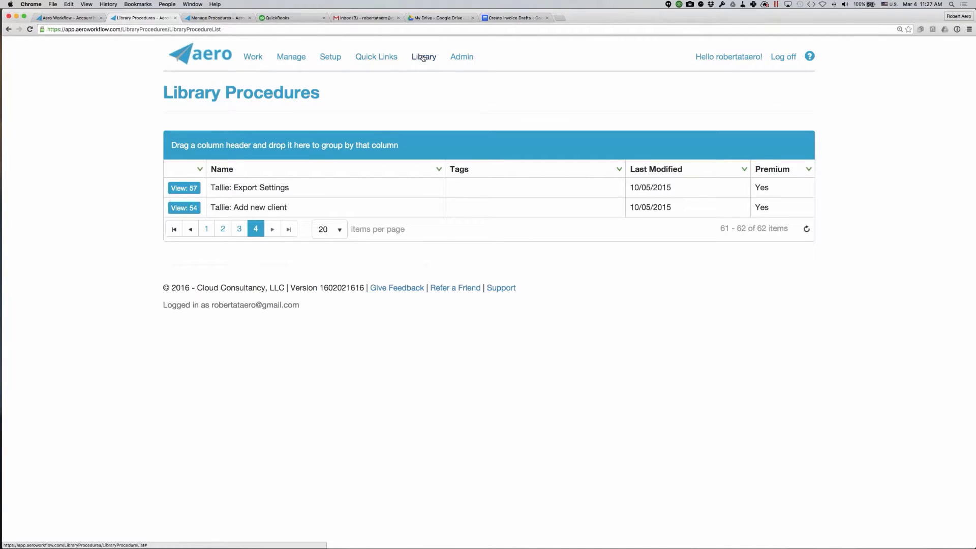
pyautogui.click(423, 58)
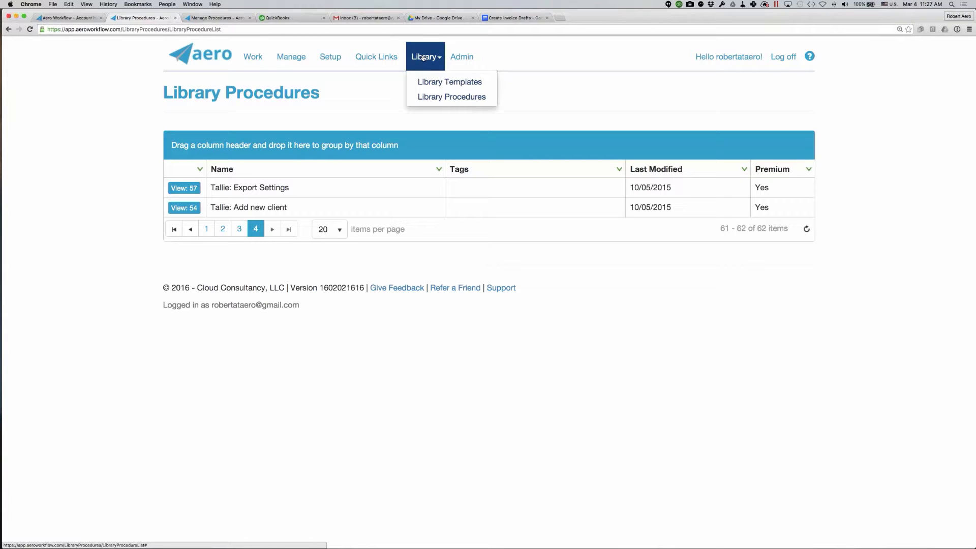
# Step: Set the Library Procedures list to 100 items per page and scan the full list of procedures
pyautogui.click(339, 232)
pyautogui.click(323, 309)
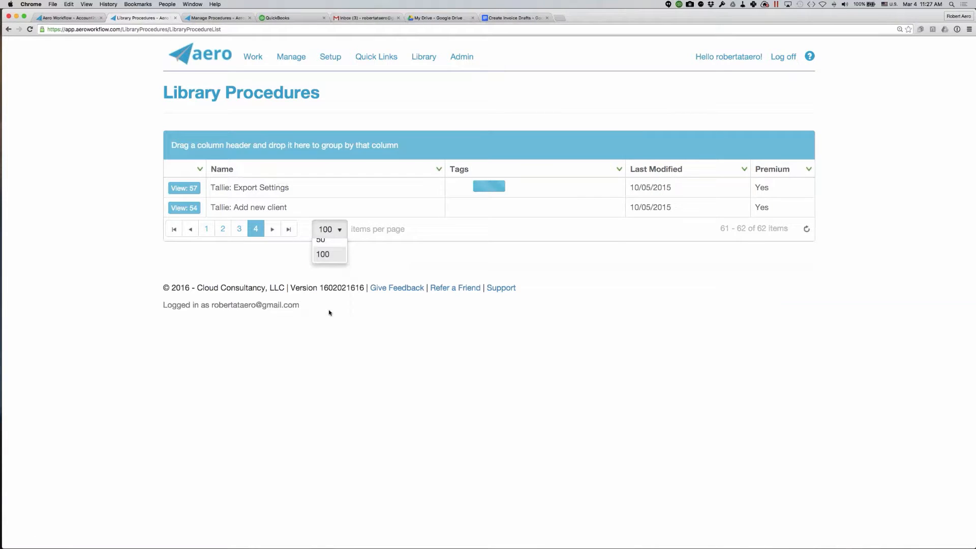
pyautogui.scroll(-15, 308, 263)
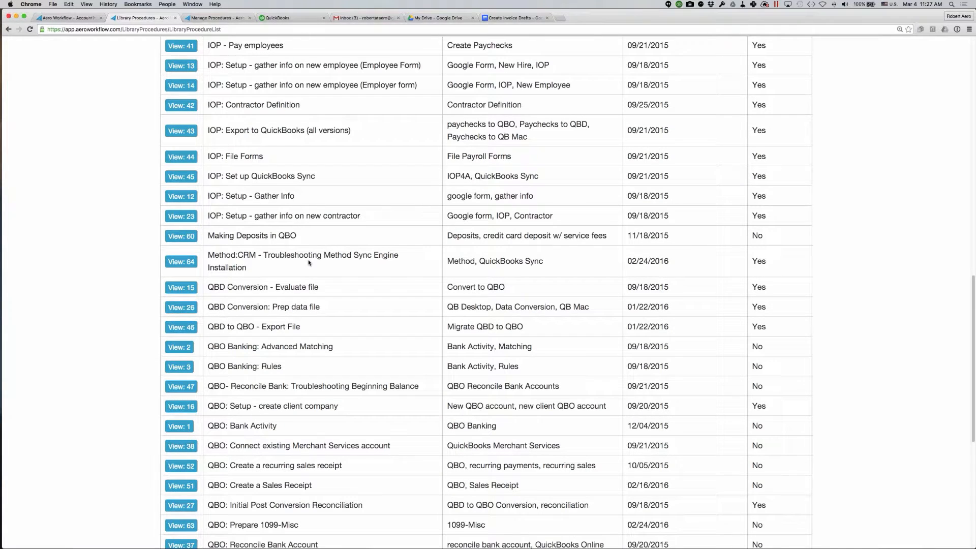
pyautogui.scroll(-1, 308, 262)
pyautogui.scroll(10, 308, 263)
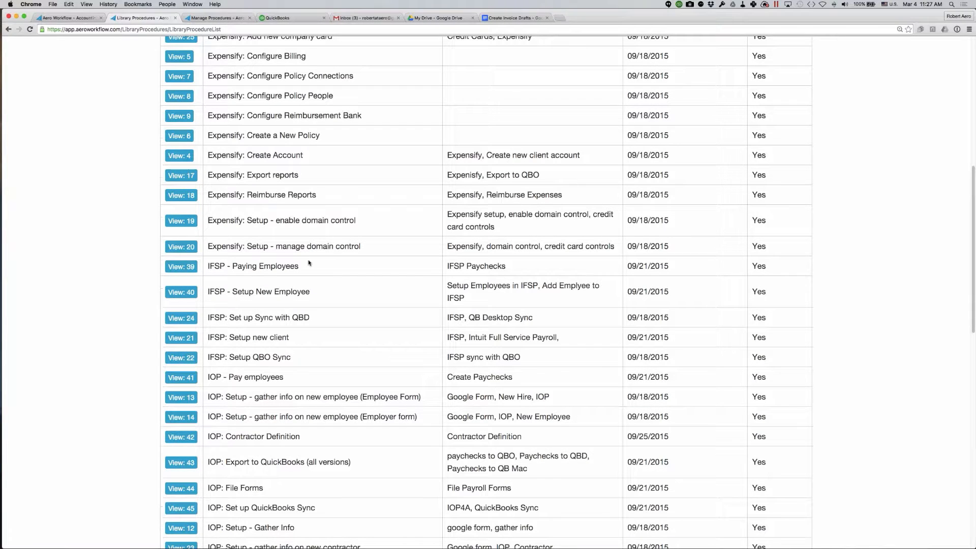
# Step: View the 2016 1099 Filing Deadlines library procedure and return to the Library Procedures list
pyautogui.scroll(8, 309, 263)
pyautogui.click(176, 133)
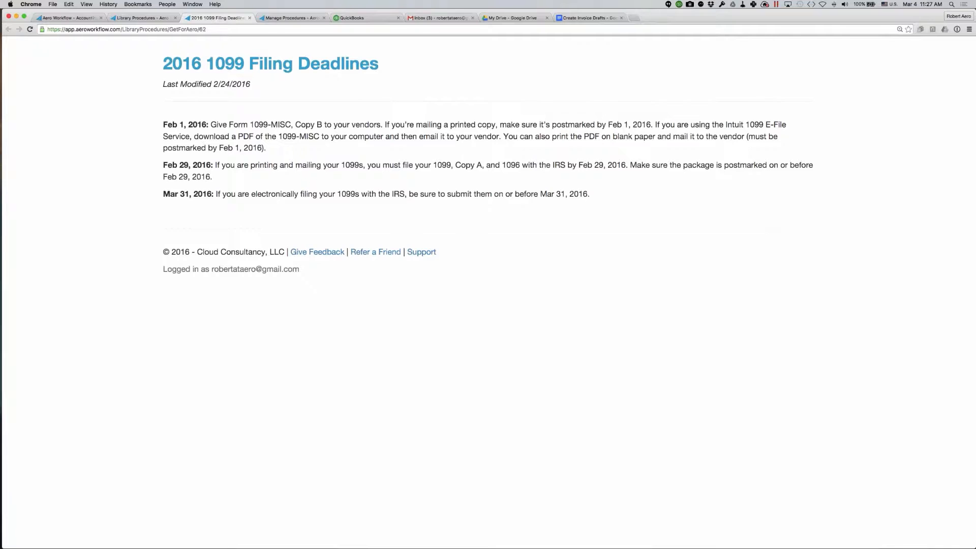
pyautogui.click(131, 19)
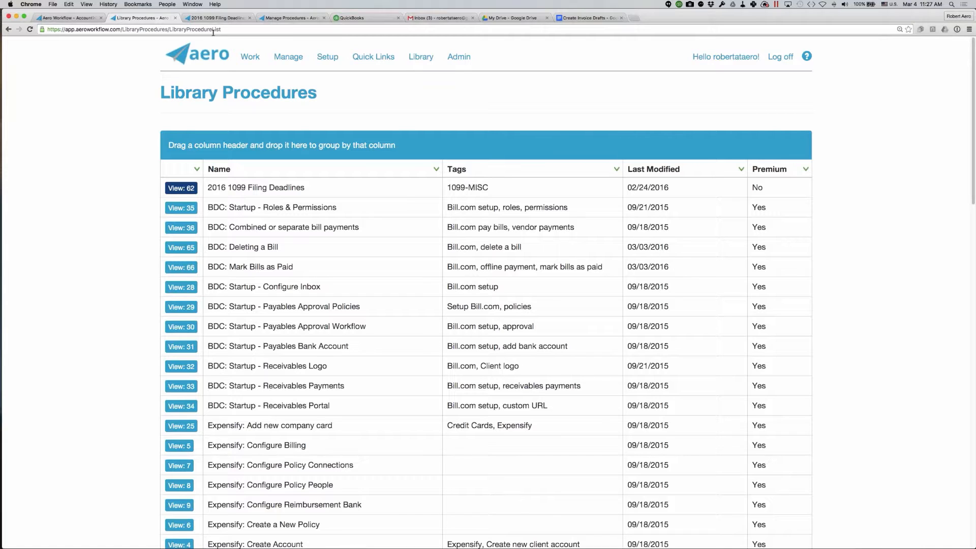
# Step: Clone the BDC: Enter Bills template from the Library Templates, review its fields and steps, and return to the Library
pyautogui.click(429, 60)
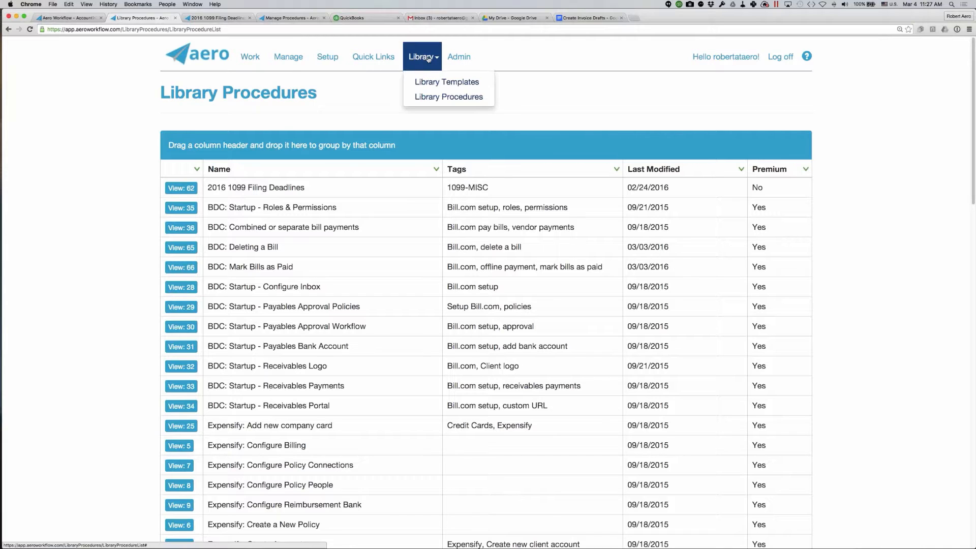
pyautogui.click(432, 84)
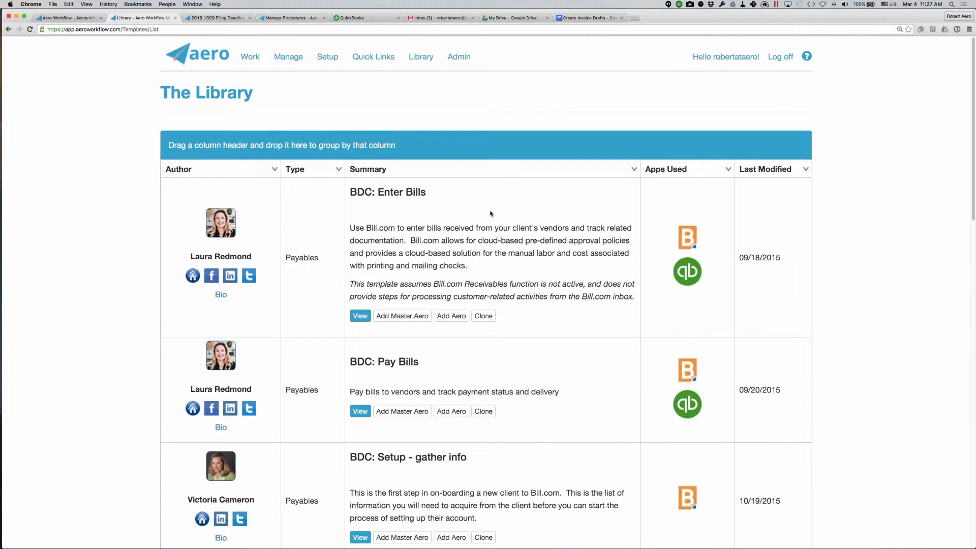
pyautogui.scroll(-1, 491, 213)
pyautogui.scroll(-2, 491, 213)
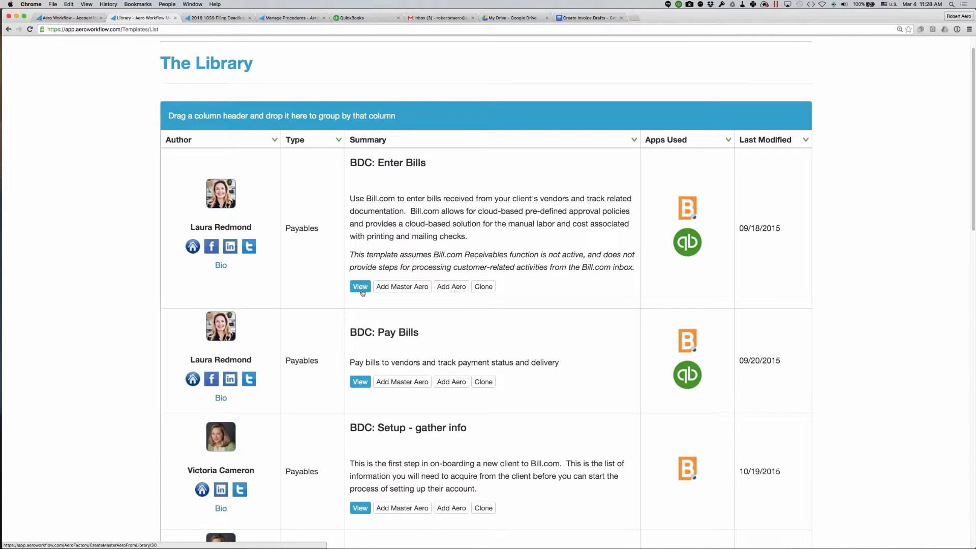
pyautogui.click(483, 287)
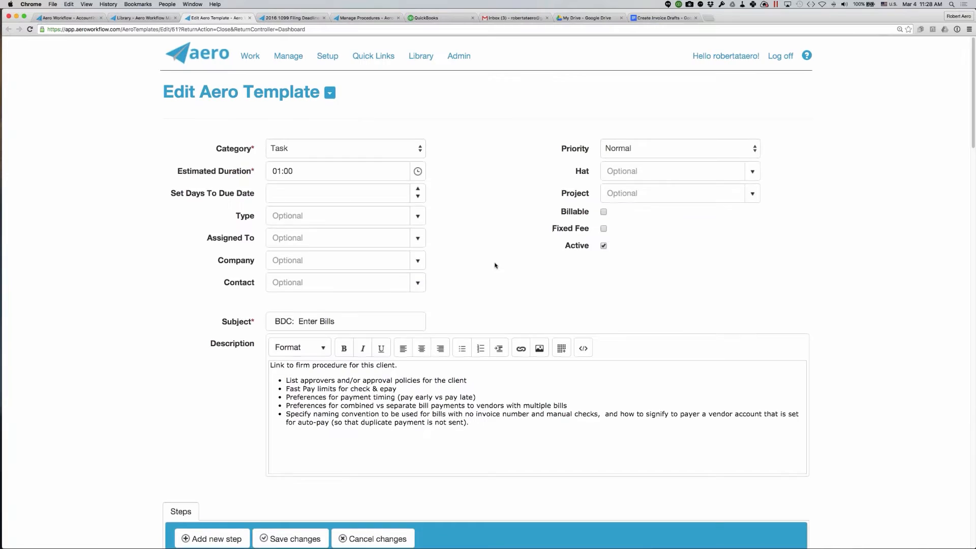
pyautogui.scroll(-1, 495, 265)
pyautogui.scroll(-5, 495, 266)
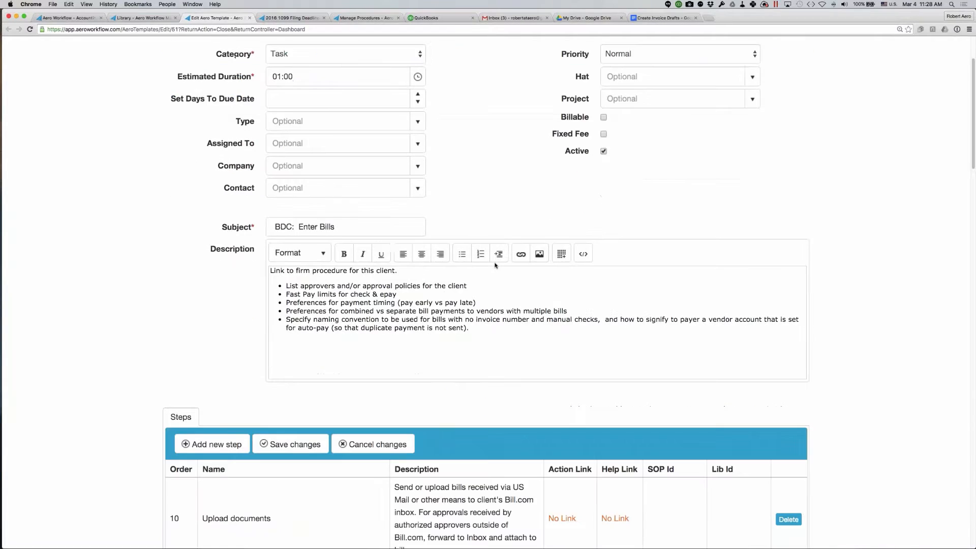
pyautogui.scroll(-1, 496, 265)
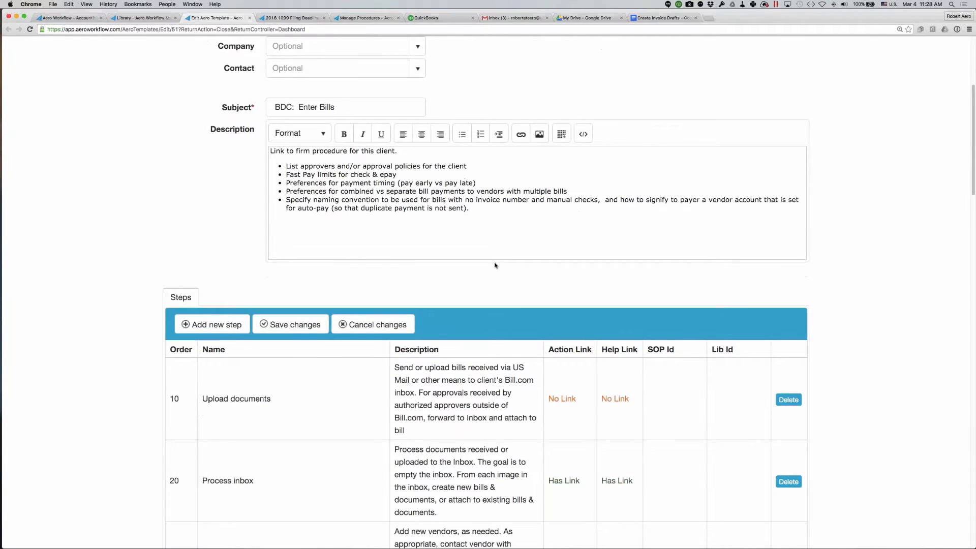
pyautogui.hotkey('ctrl', 'shift', 'Tab')
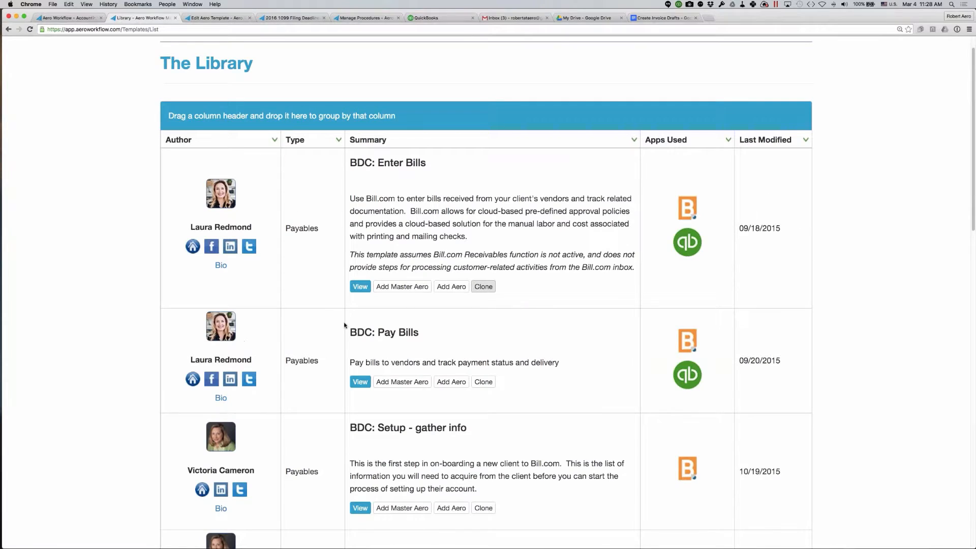
# Step: Add an aero from the BDC: Pay Bills library template and review its details, steps and launch links
pyautogui.click(456, 287)
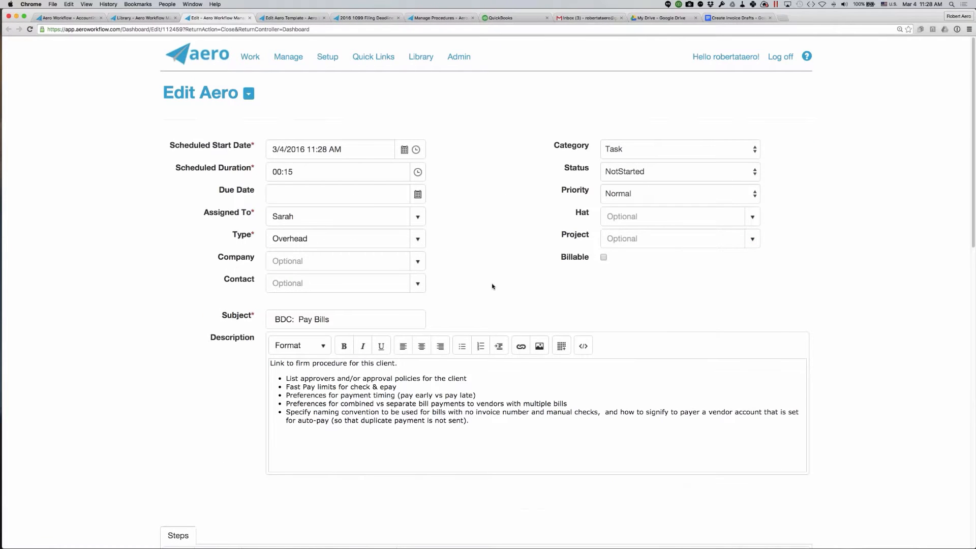
pyautogui.scroll(-1, 492, 287)
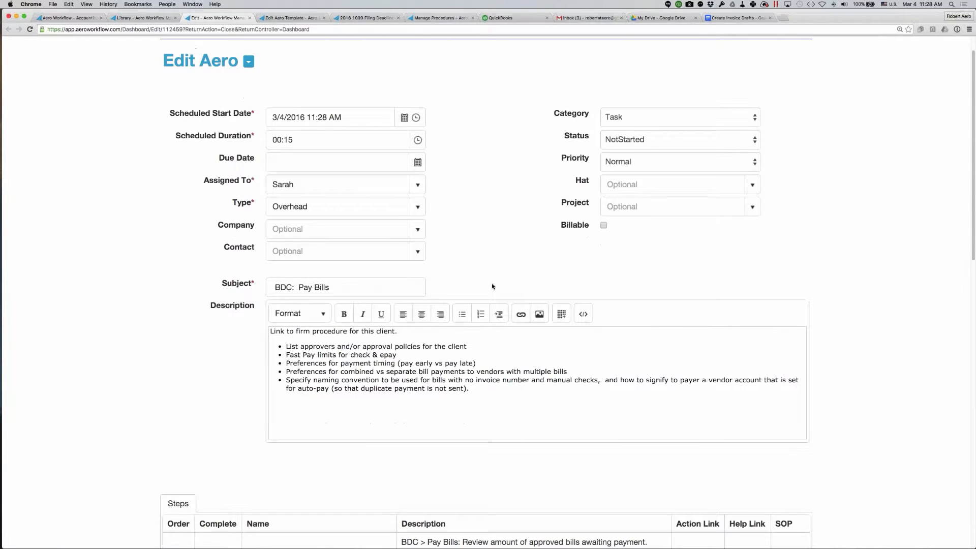
pyautogui.scroll(-5, 492, 286)
pyautogui.scroll(-4, 492, 286)
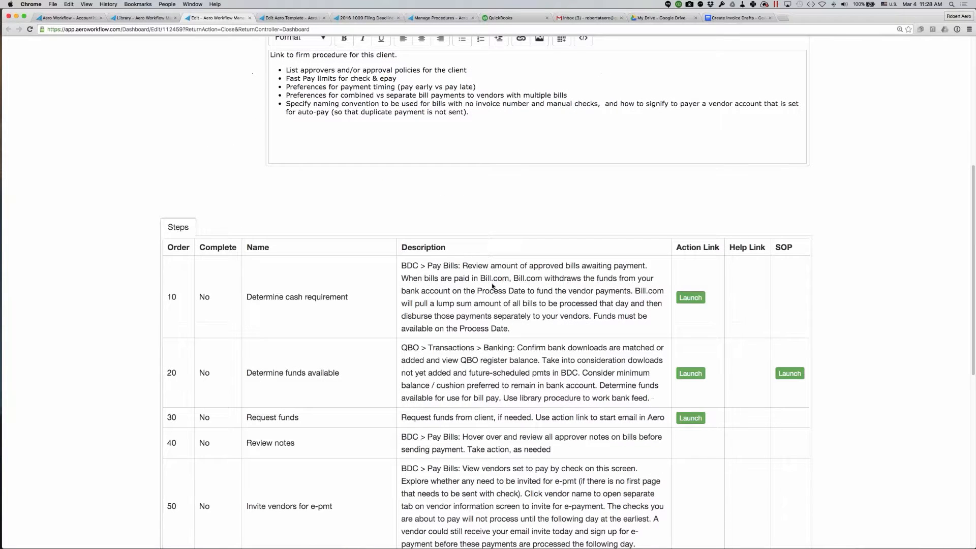
pyautogui.scroll(-4, 492, 287)
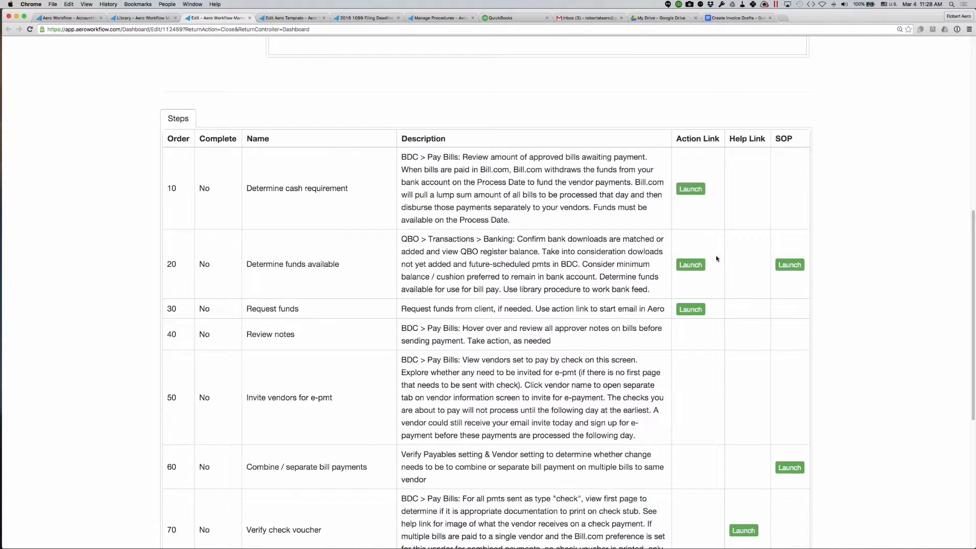
pyautogui.scroll(13, 716, 258)
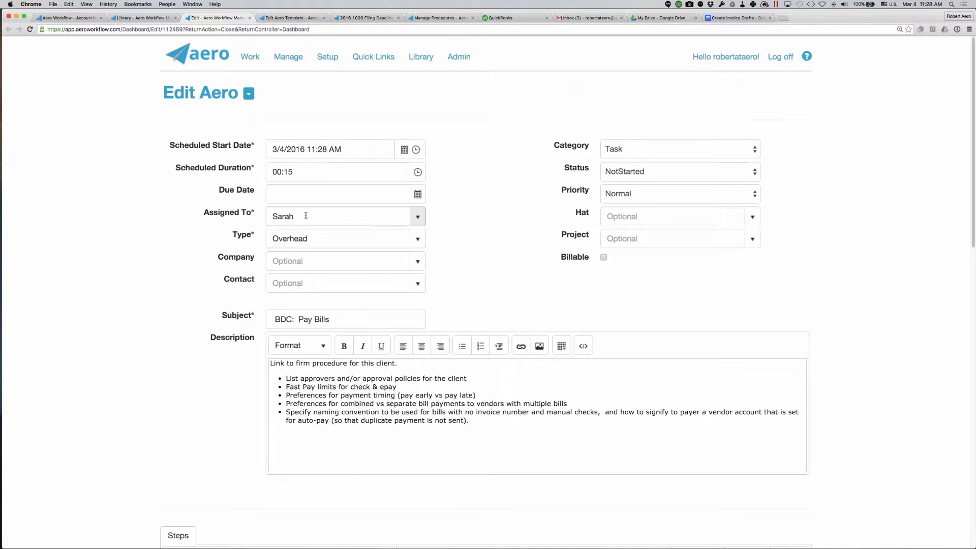
pyautogui.scroll(-1, 305, 215)
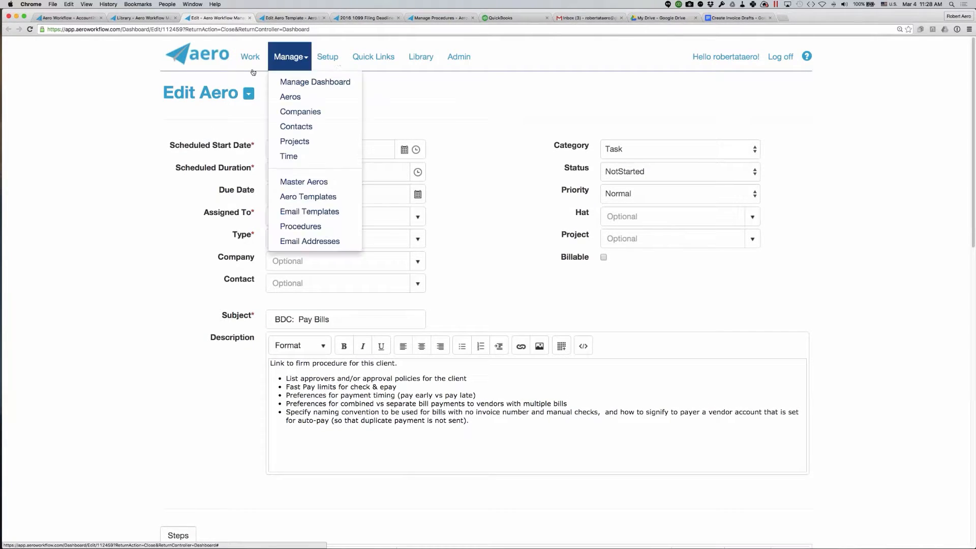
# Step: Reopen the Library Templates and clone BDC: Pay Bills into an editable aero template
pyautogui.moveTo(424, 58)
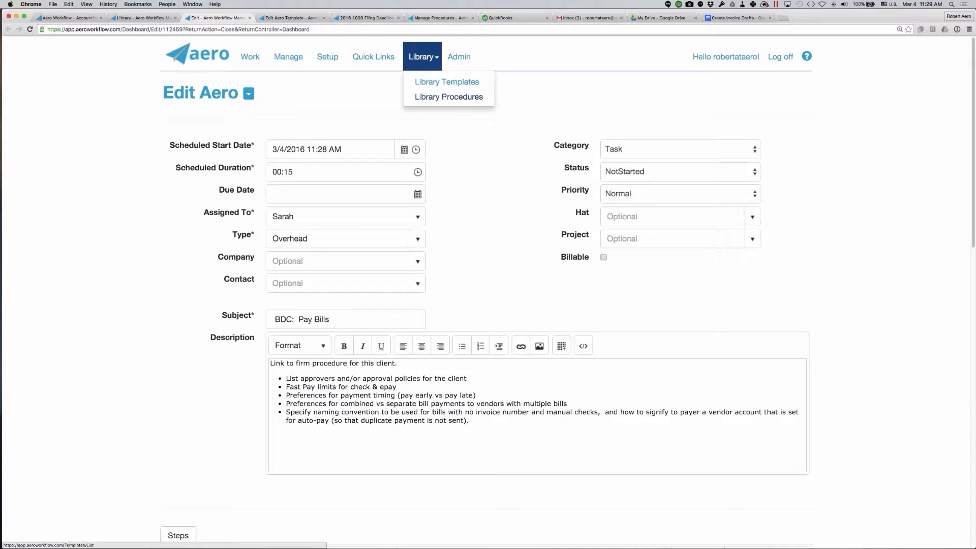
pyautogui.click(434, 85)
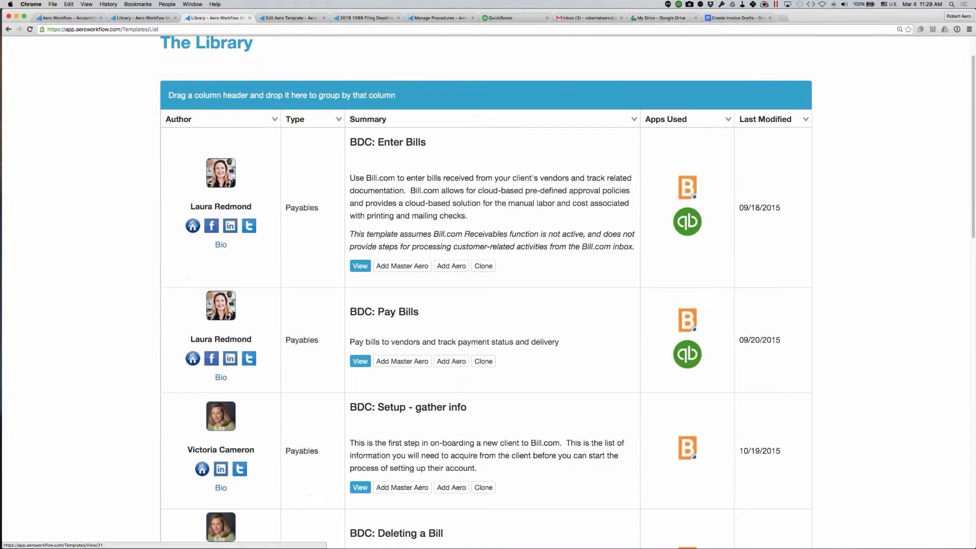
pyautogui.click(483, 360)
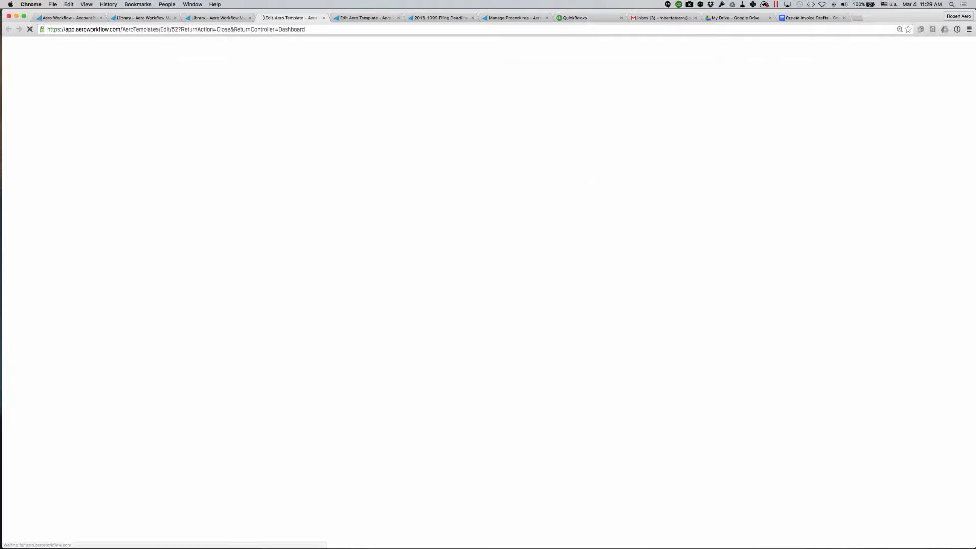
pyautogui.scroll(-5, 488, 305)
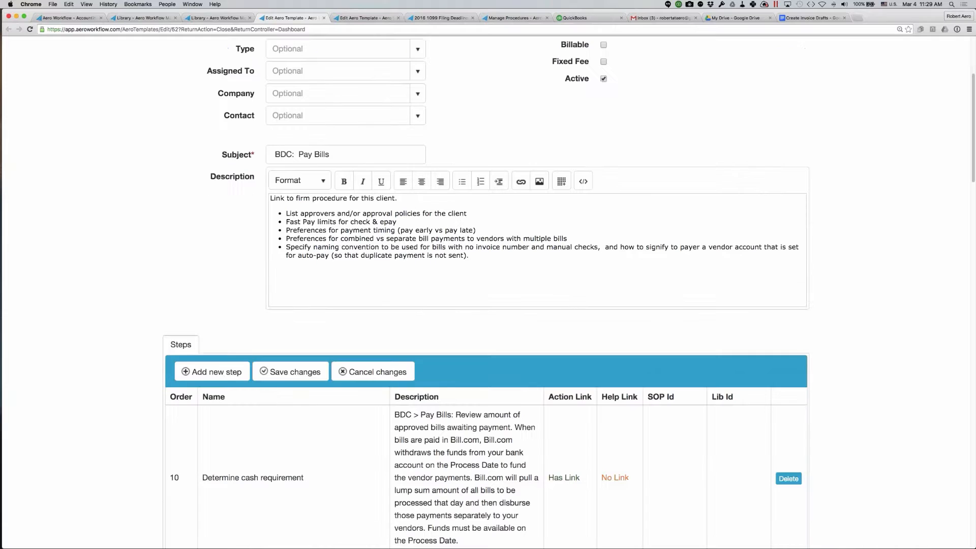
pyautogui.scroll(-5, 487, 305)
# Step: Inspect the SOP Id of step 10 and the Lib Id of step 20 in the cloned template, and close it
pyautogui.click(666, 309)
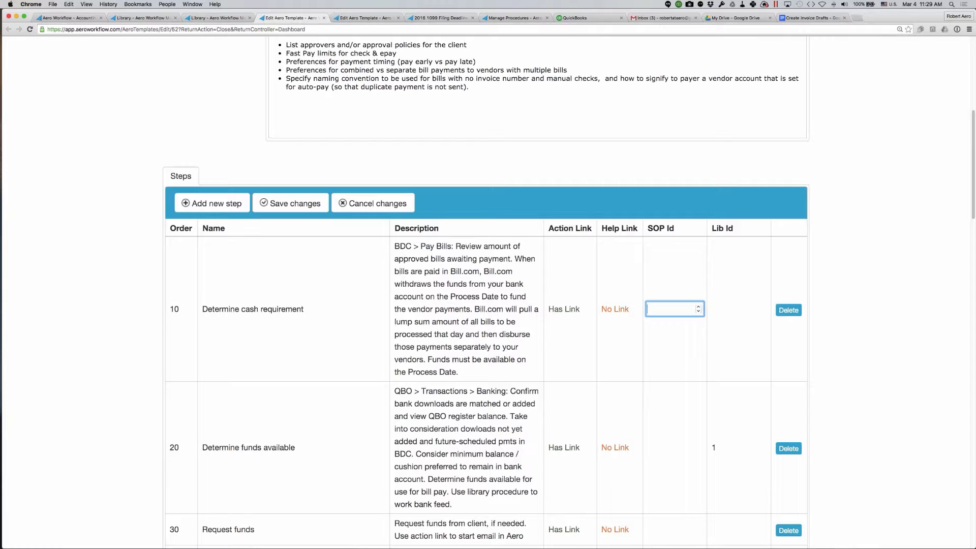
pyautogui.click(715, 448)
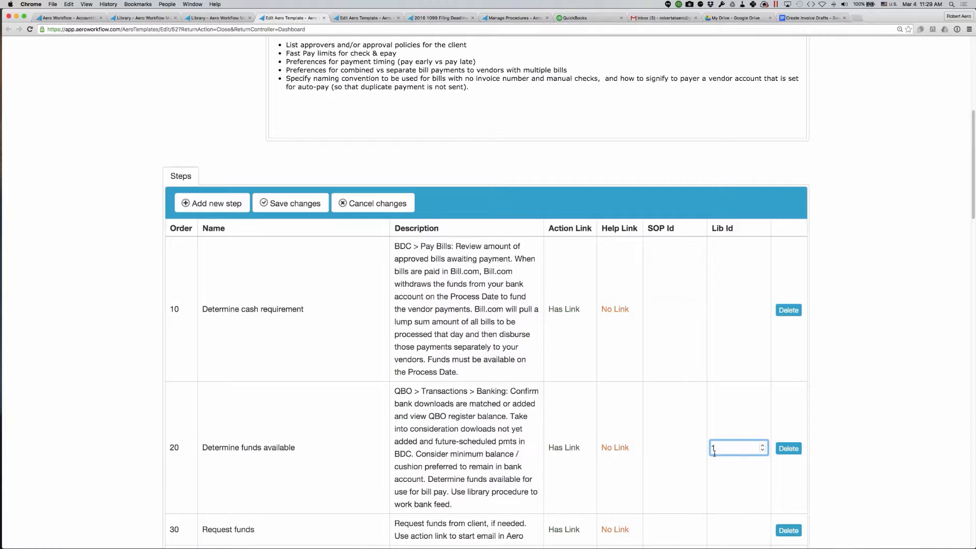
pyautogui.scroll(-1, 628, 423)
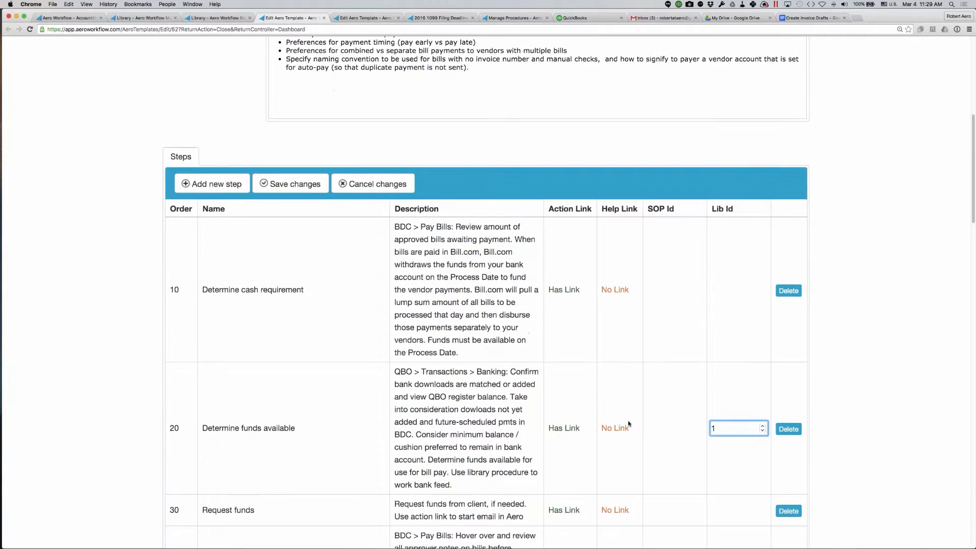
pyautogui.scroll(-5, 628, 424)
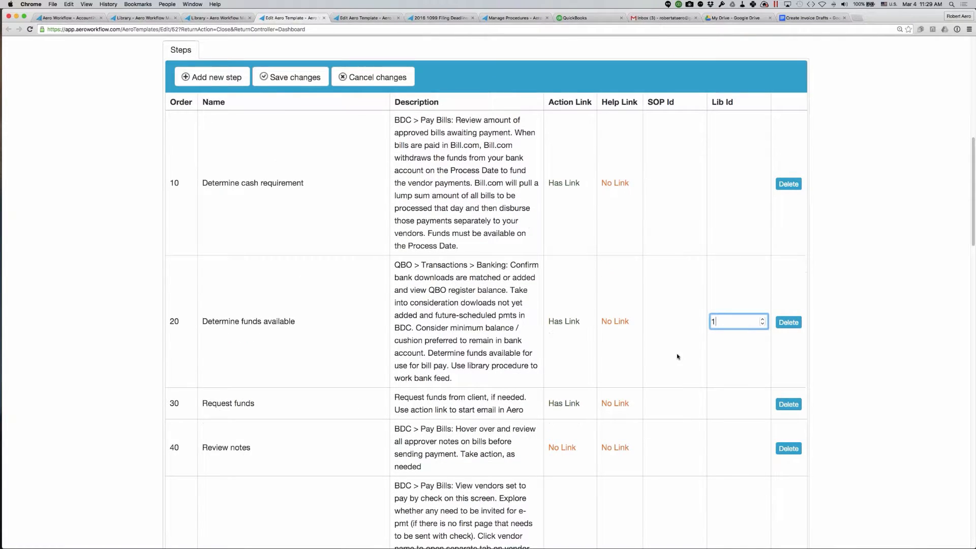
pyautogui.press('super+w')
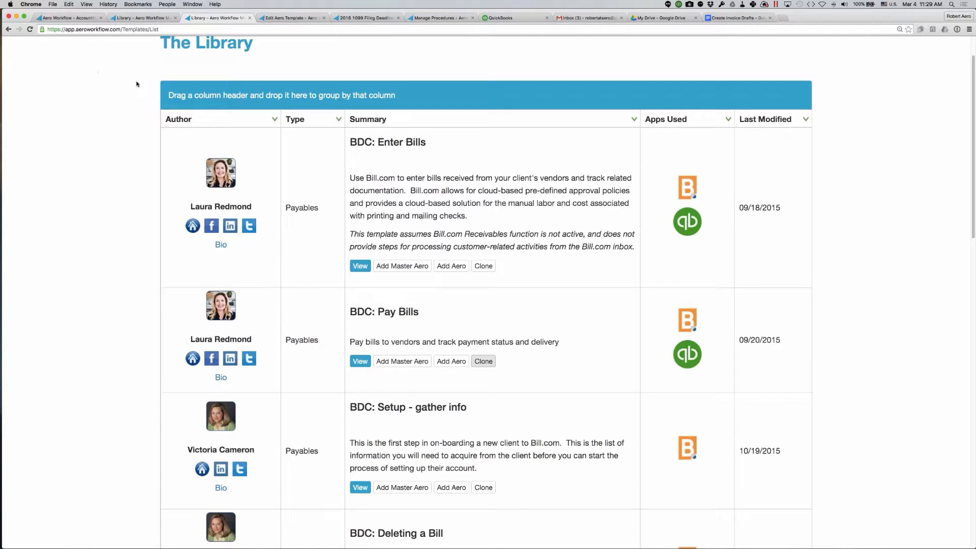
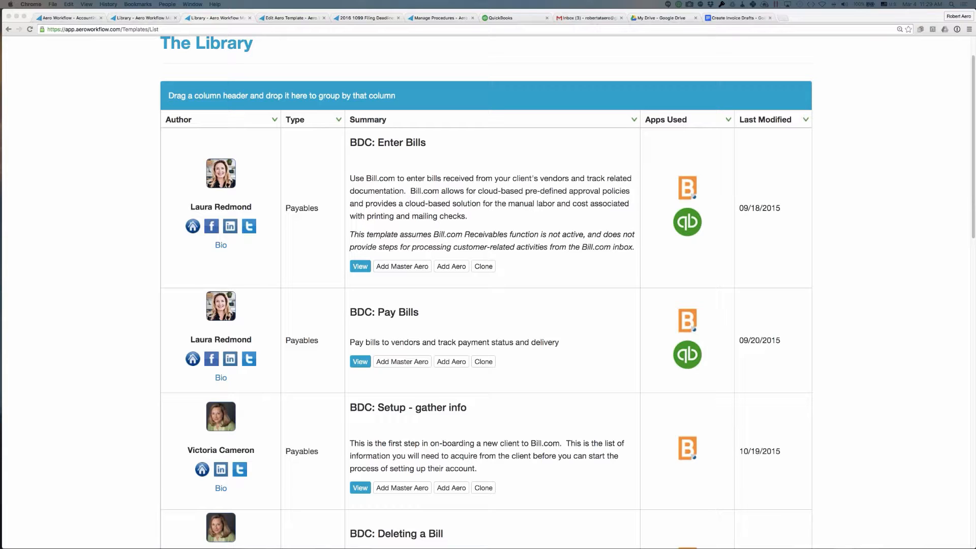
# Step: Sort the Library templates by Summary in ascending order
pyautogui.click(100, 327)
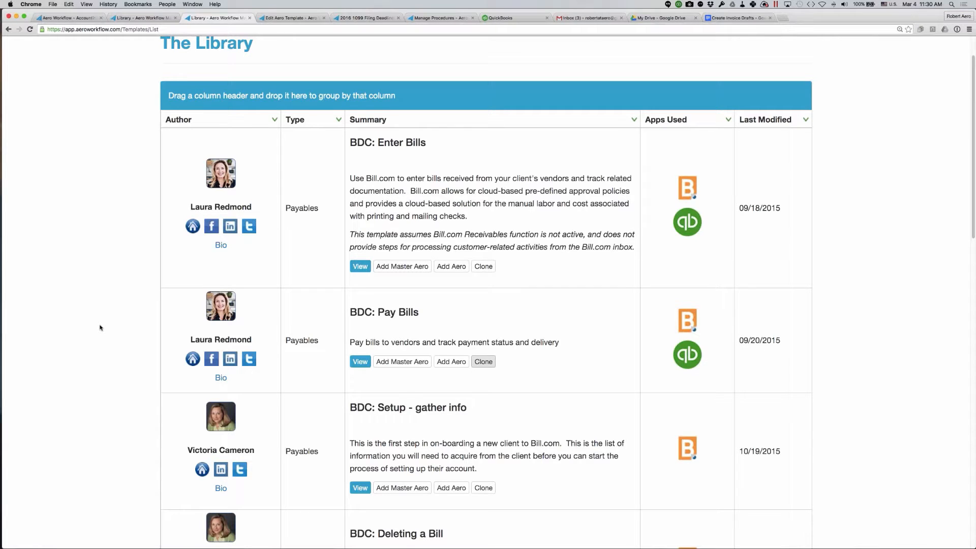
pyautogui.scroll(2, 100, 328)
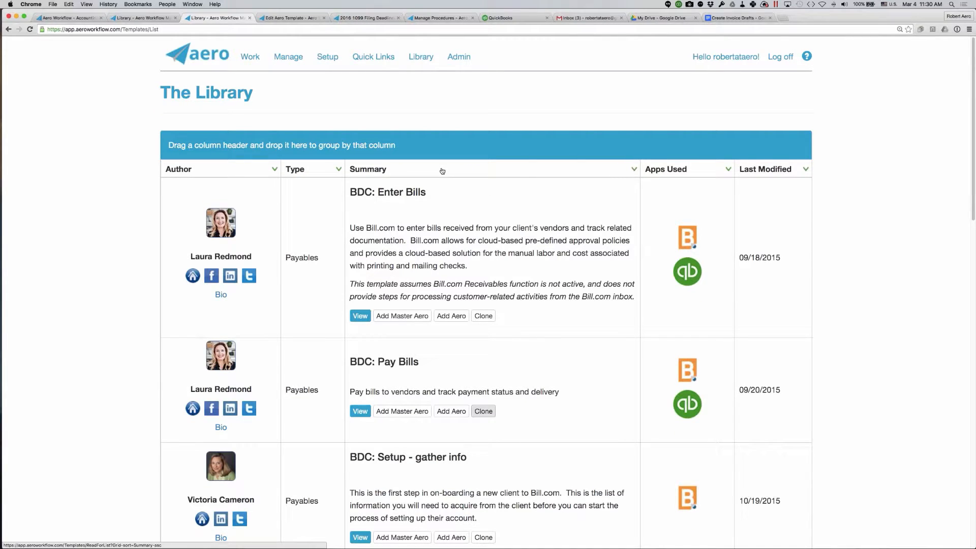
pyautogui.click(633, 169)
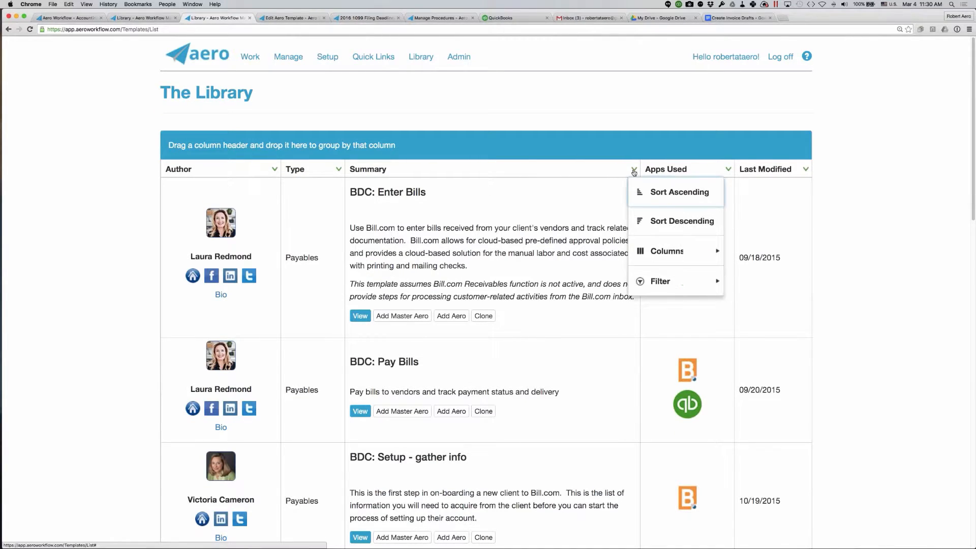
pyautogui.click(592, 175)
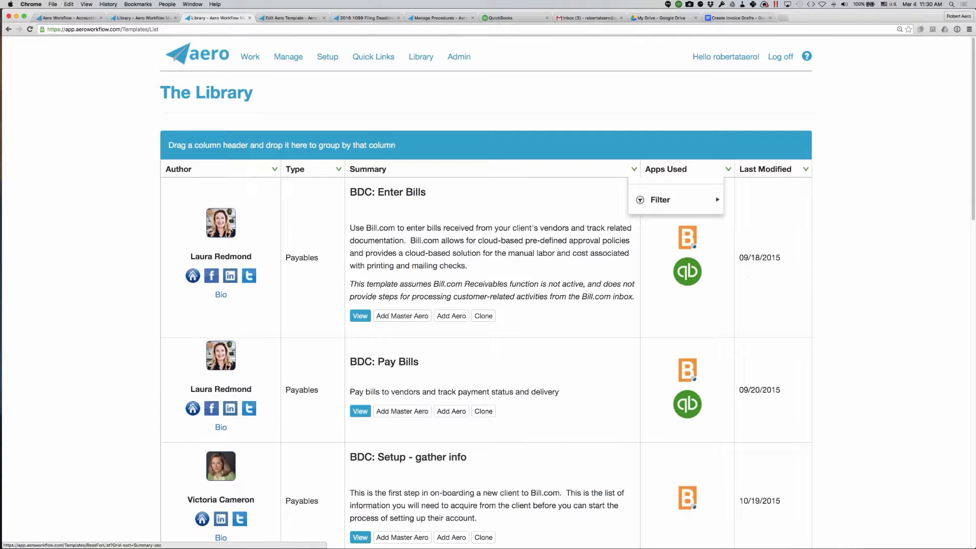
pyautogui.click(634, 171)
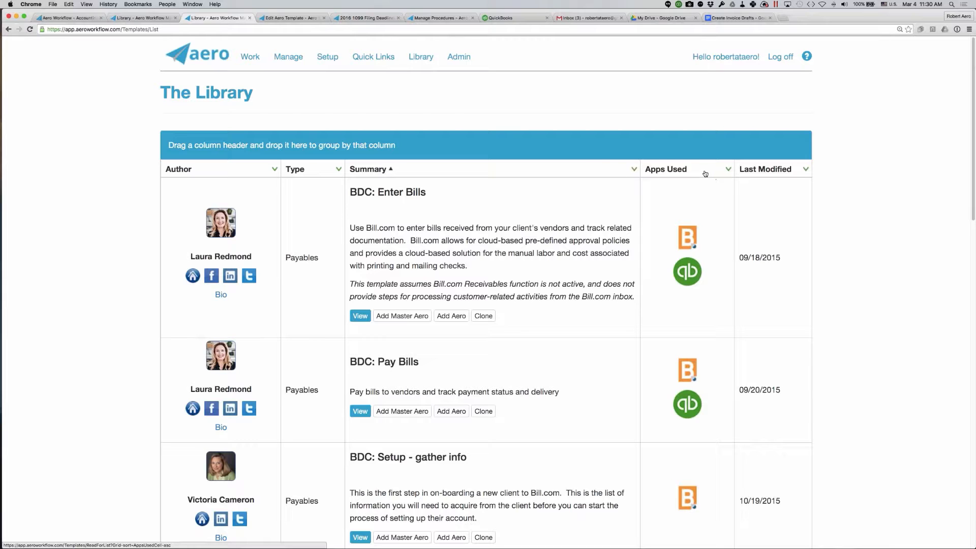
# Step: Group the Library templates by Apps Used and look through the resulting groups
pyautogui.moveTo(710, 174); pyautogui.dragTo(599, 151)
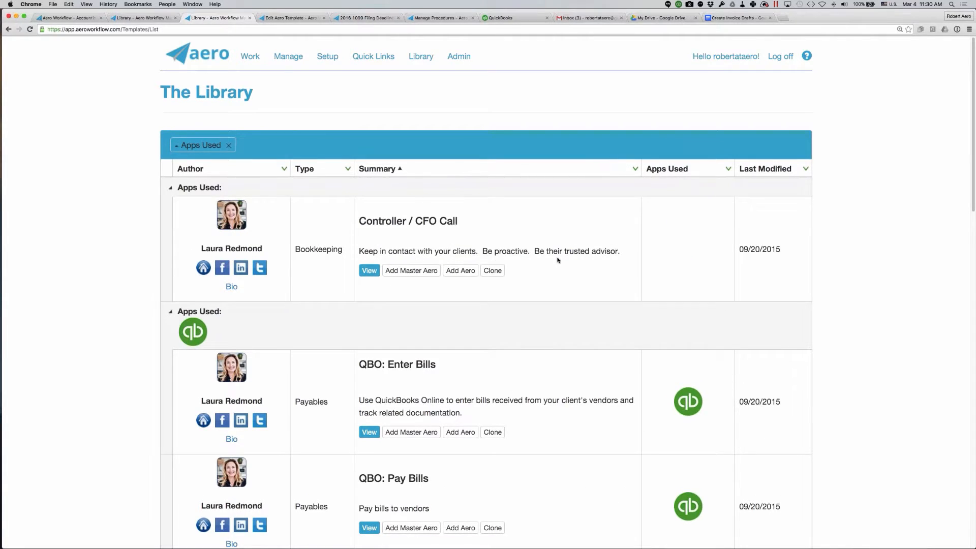
pyautogui.scroll(-1, 557, 260)
pyautogui.scroll(-4, 557, 260)
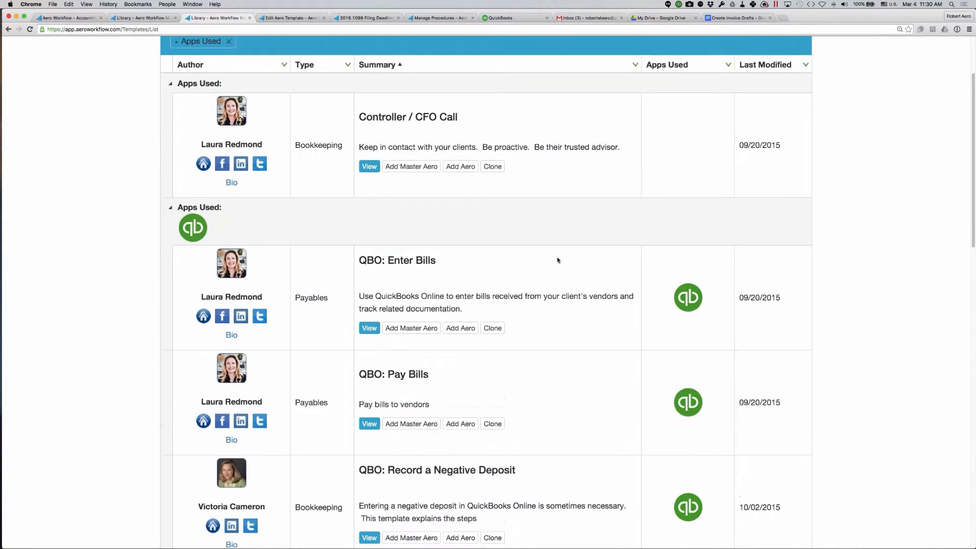
pyautogui.scroll(-10, 557, 260)
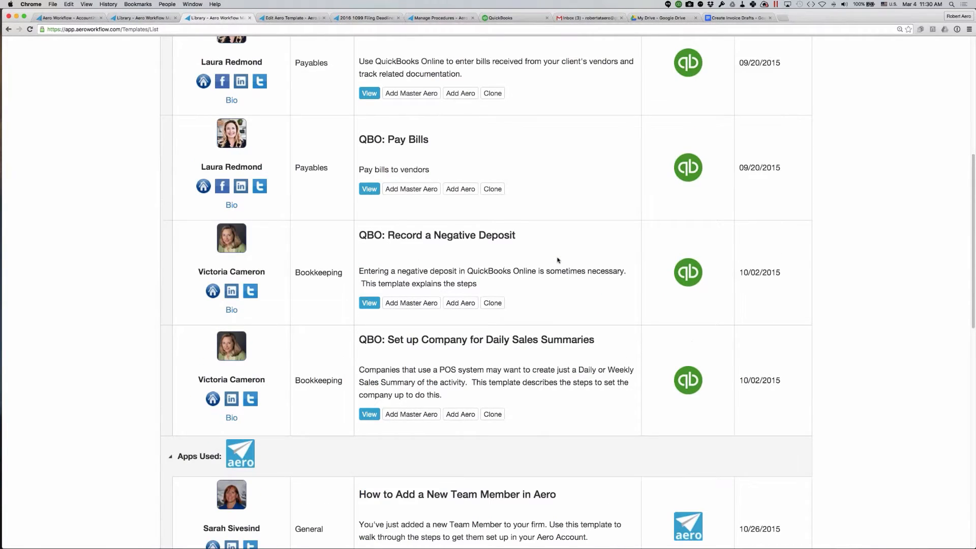
pyautogui.scroll(3, 557, 260)
pyautogui.scroll(15, 557, 261)
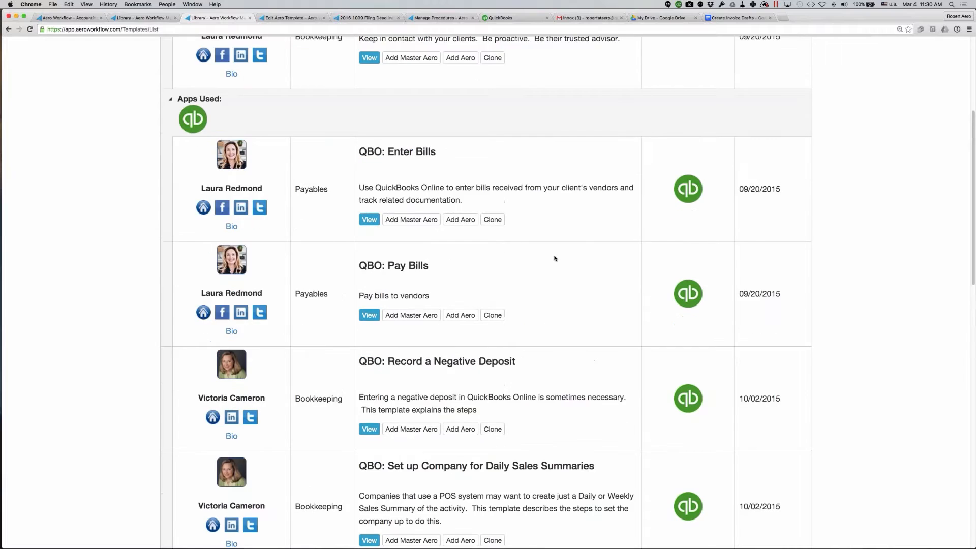
# Step: Filter the Library templates to those whose Summary contains "bank"
pyautogui.click(635, 168)
pyautogui.moveTo(673, 283)
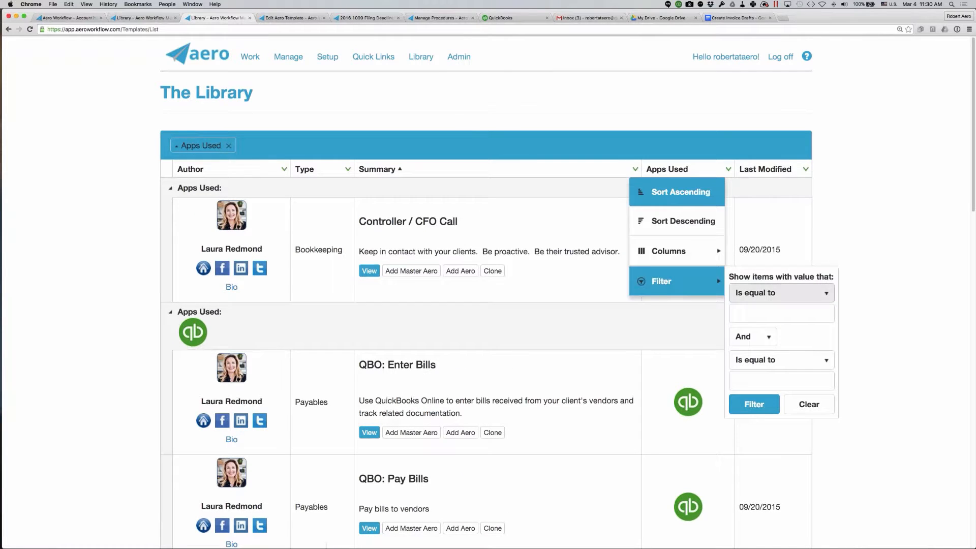
pyautogui.click(779, 300)
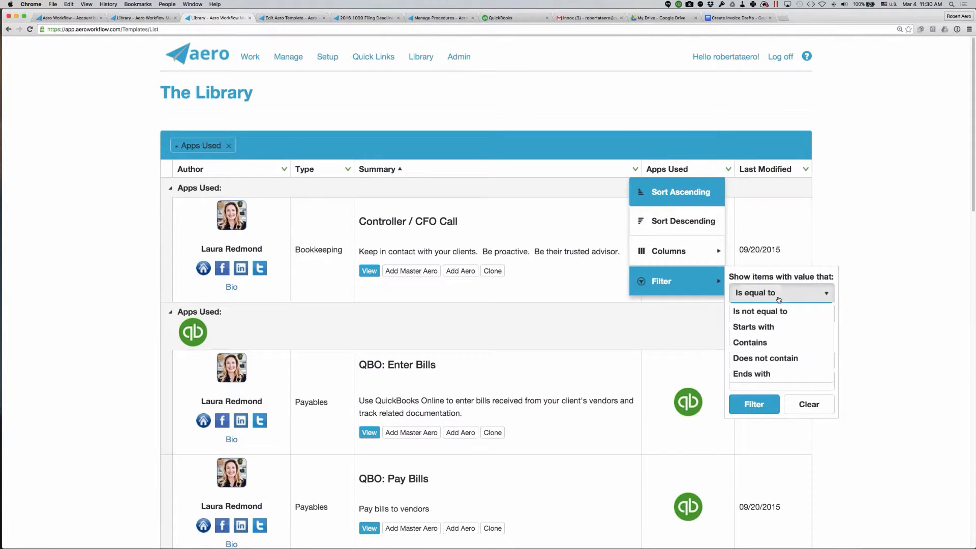
pyautogui.click(750, 357)
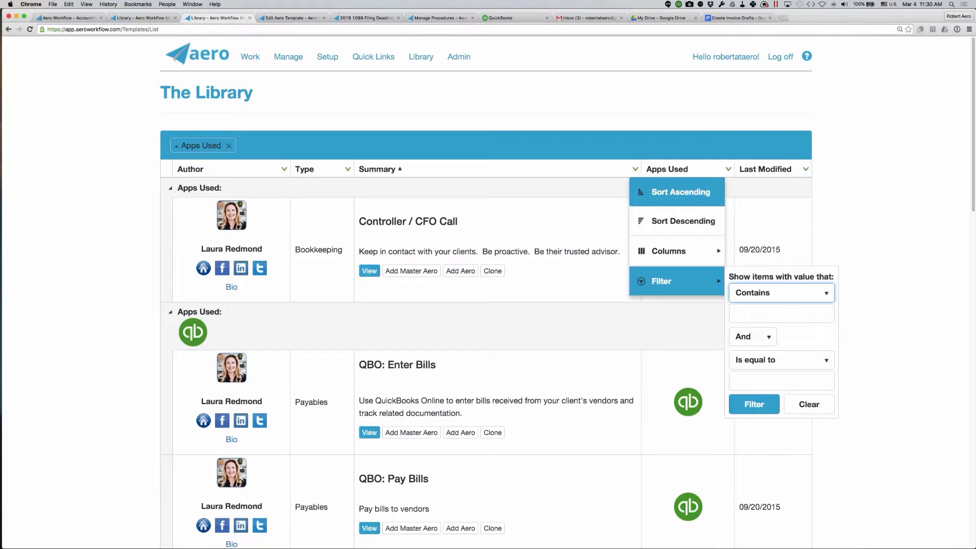
pyautogui.click(753, 314)
pyautogui.write('bank')
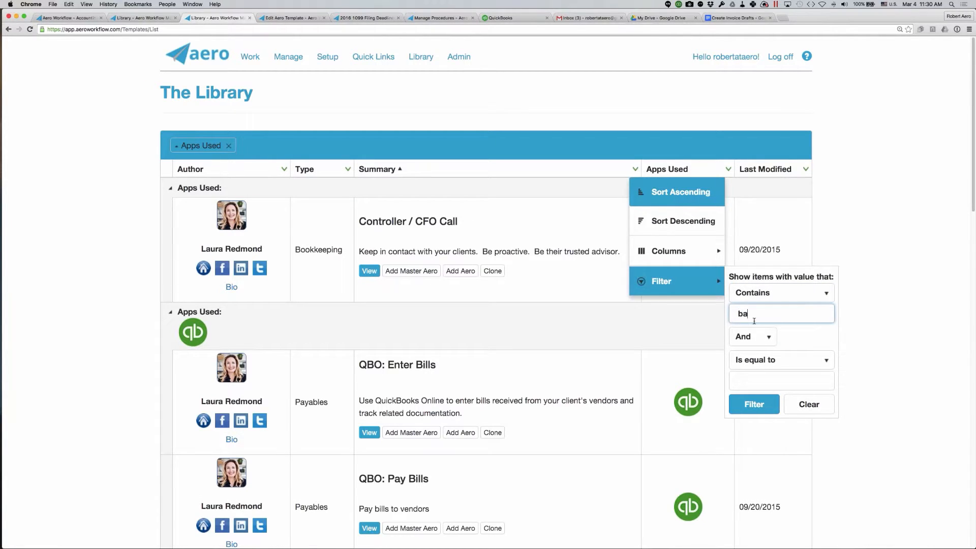
pyautogui.click(754, 409)
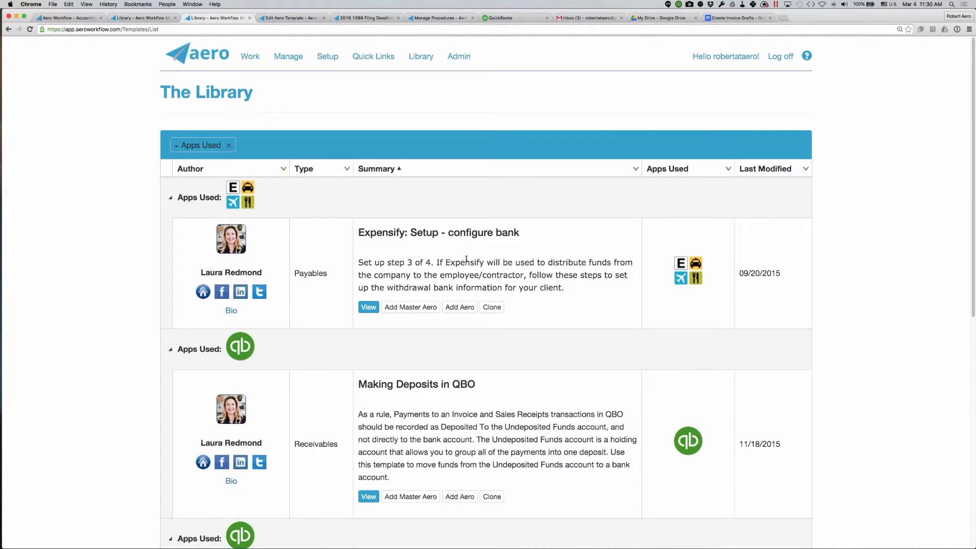
# Step: Examine the titles, descriptions and apps of the bank-related templates in the filtered list
pyautogui.scroll(-1, 466, 260)
pyautogui.scroll(-5, 466, 259)
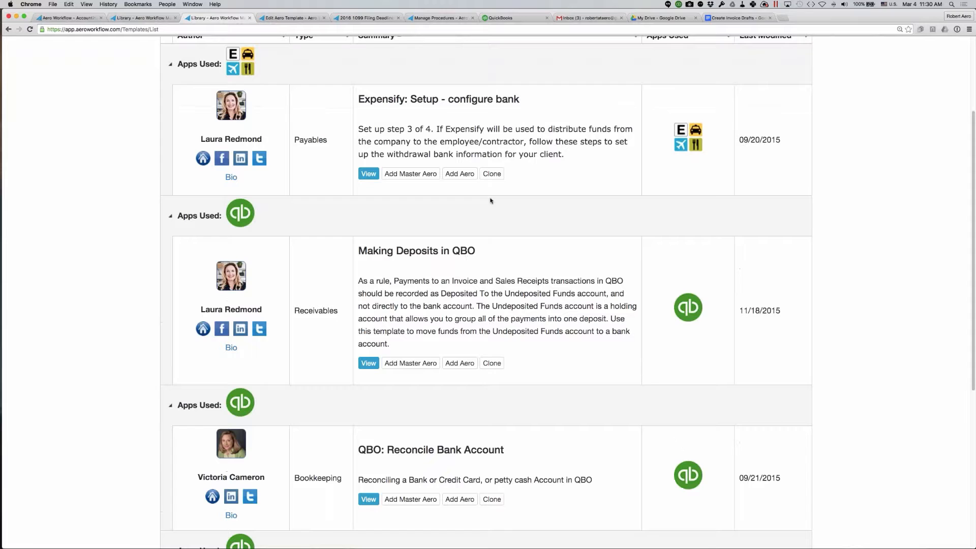
pyautogui.scroll(-2, 490, 200)
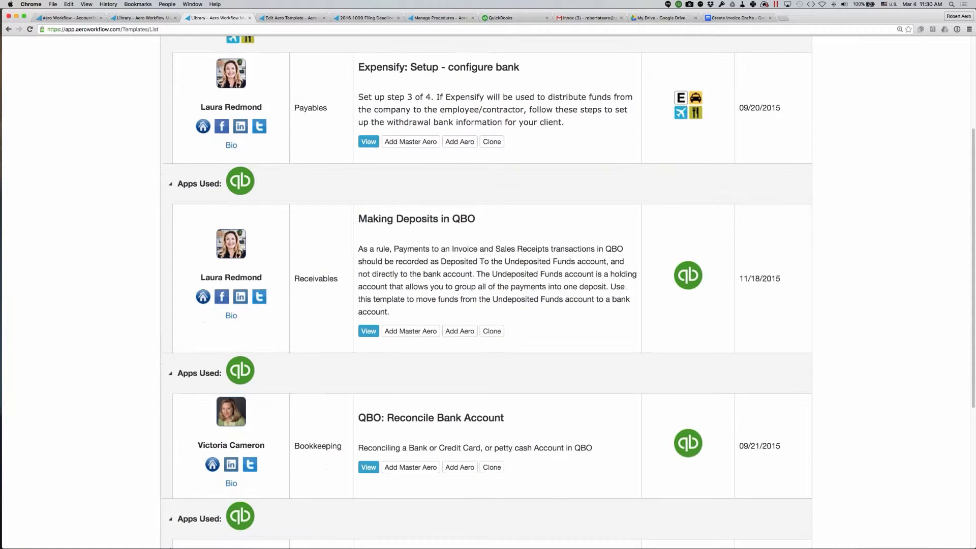
pyautogui.scroll(-1, 436, 272)
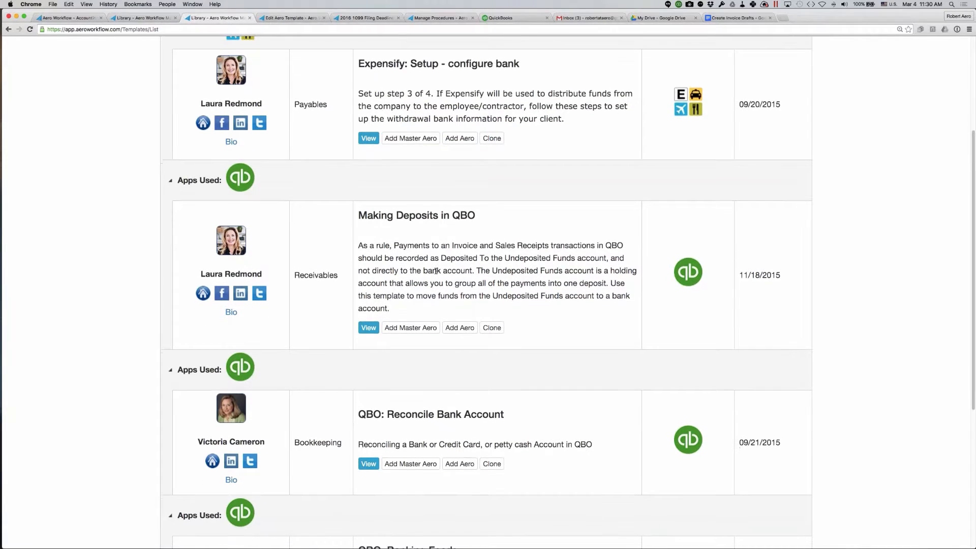
pyautogui.scroll(-1, 435, 272)
pyautogui.scroll(-5, 436, 272)
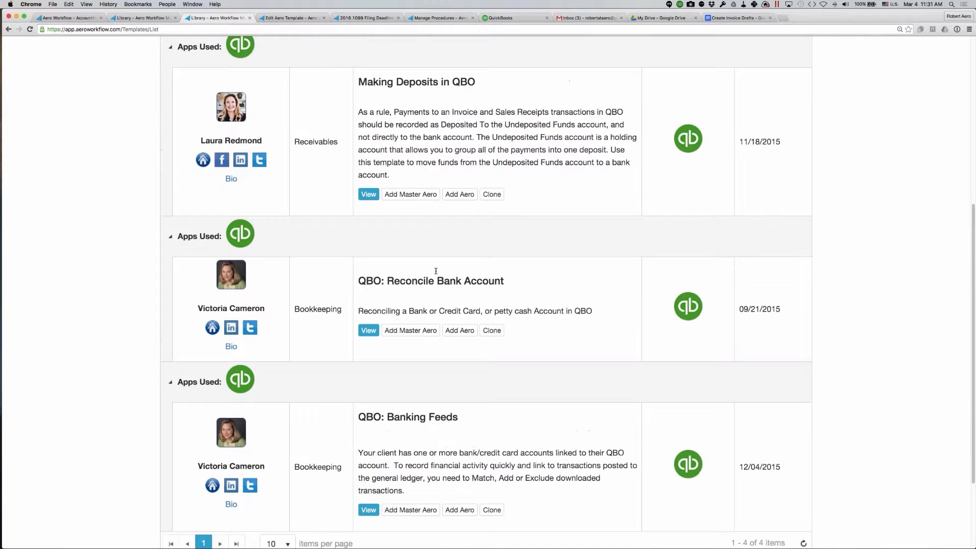
pyautogui.scroll(9, 436, 271)
pyautogui.scroll(3, 486, 204)
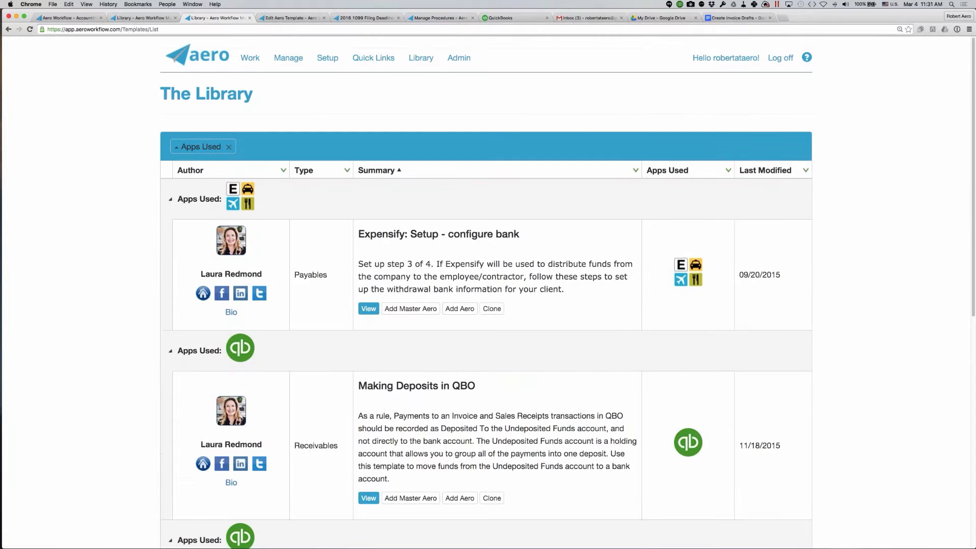
# Step: Change the Library's Summary filter to show templates containing "bill"
pyautogui.click(728, 169)
pyautogui.moveTo(676, 281)
pyautogui.click(771, 314)
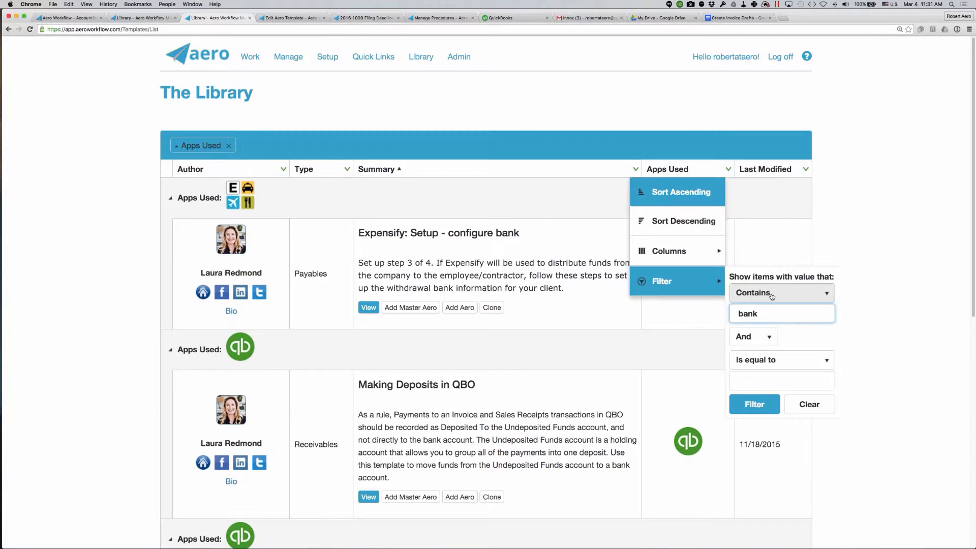
pyautogui.click(771, 296)
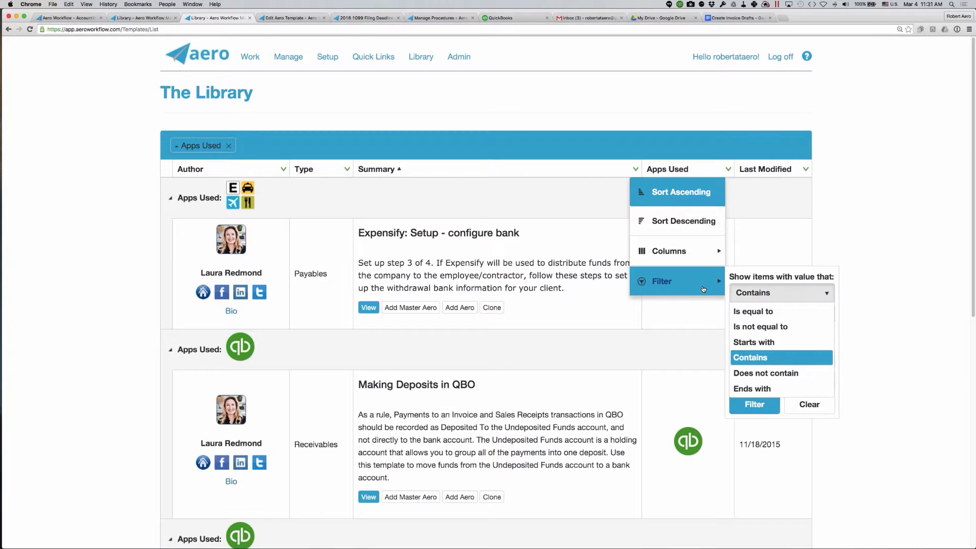
pyautogui.click(784, 295)
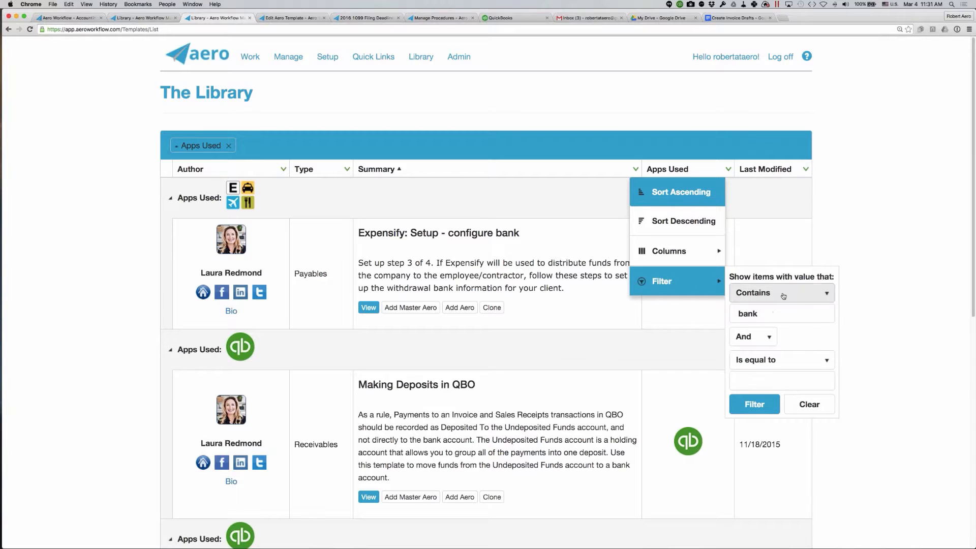
pyautogui.moveTo(773, 314); pyautogui.dragTo(732, 313)
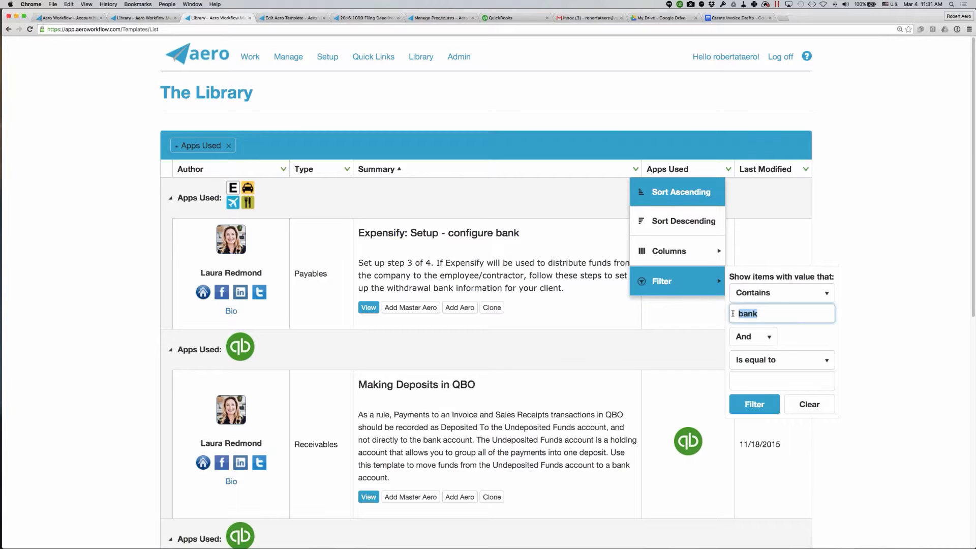
pyautogui.write('Till')
pyautogui.press('Return')
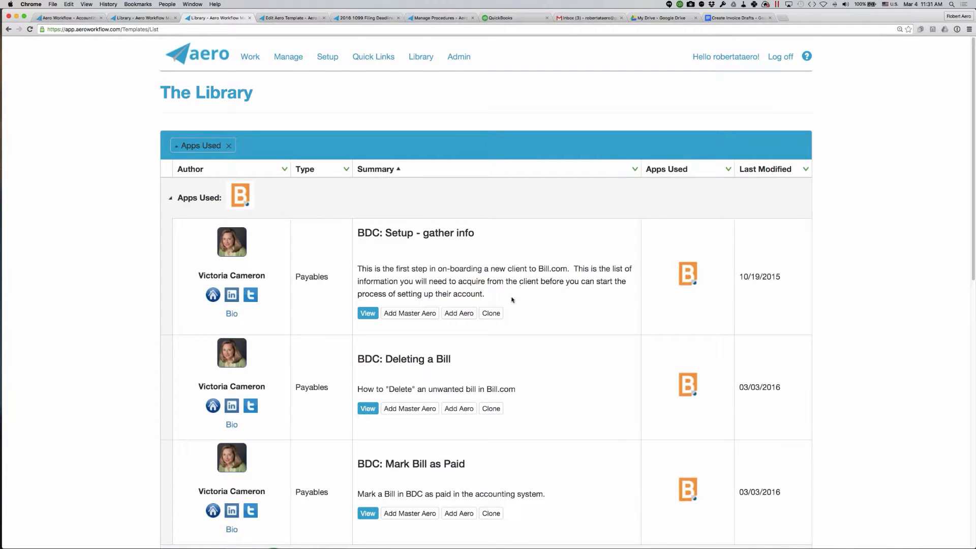
# Step: Look through the bill-related templates and remove the Apps Used grouping from the list
pyautogui.scroll(-1, 511, 299)
pyautogui.scroll(-3, 512, 300)
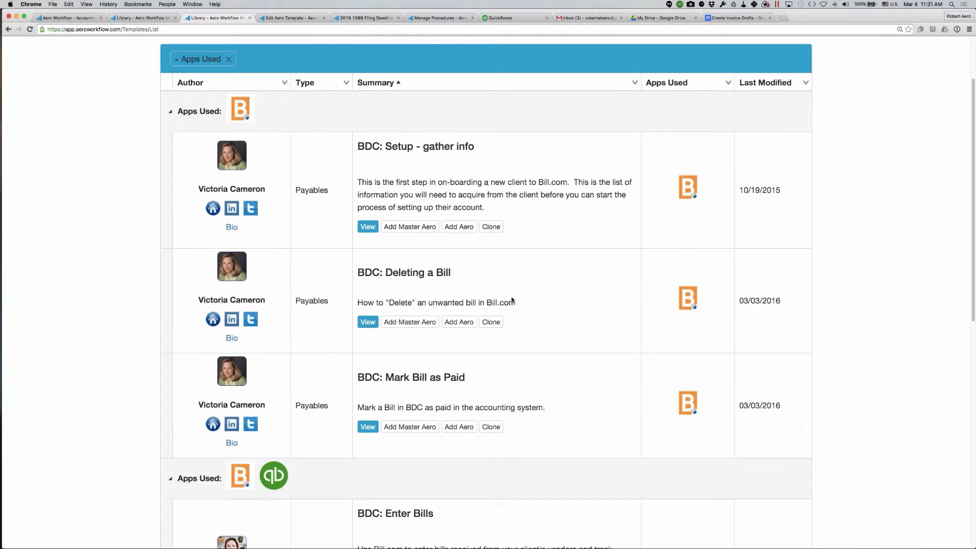
pyautogui.scroll(4, 511, 299)
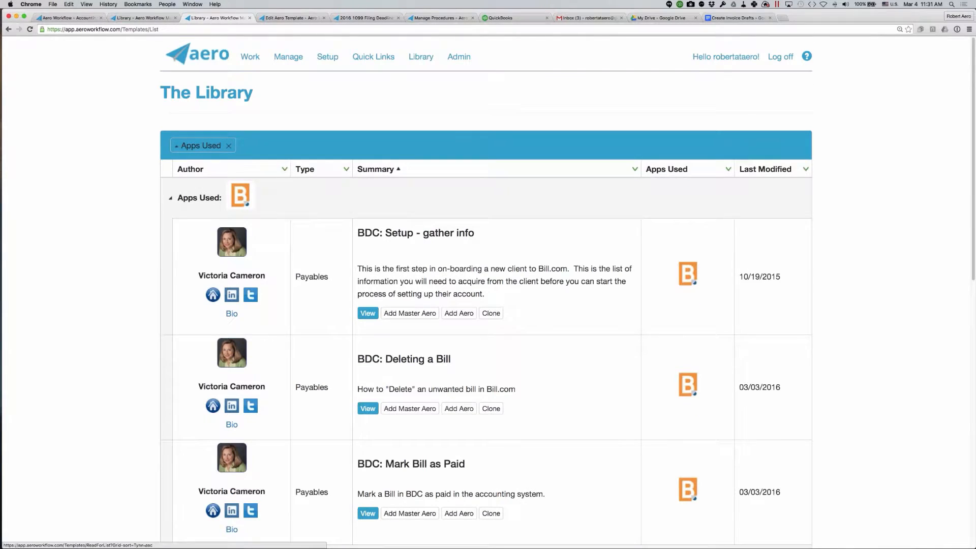
pyautogui.click(229, 147)
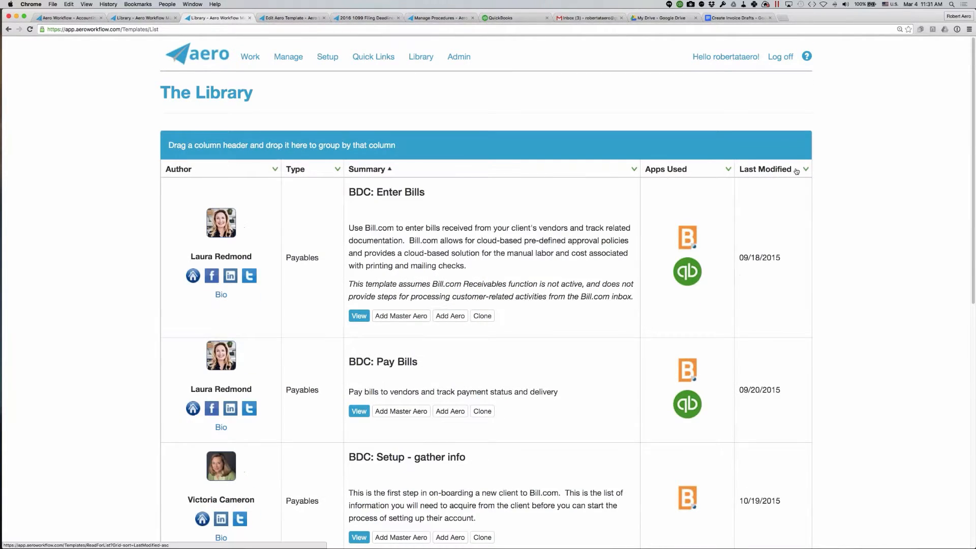
# Step: Sort the filtered Library templates by Last Modified, newest first, and review the most recent entries
pyautogui.click(796, 170)
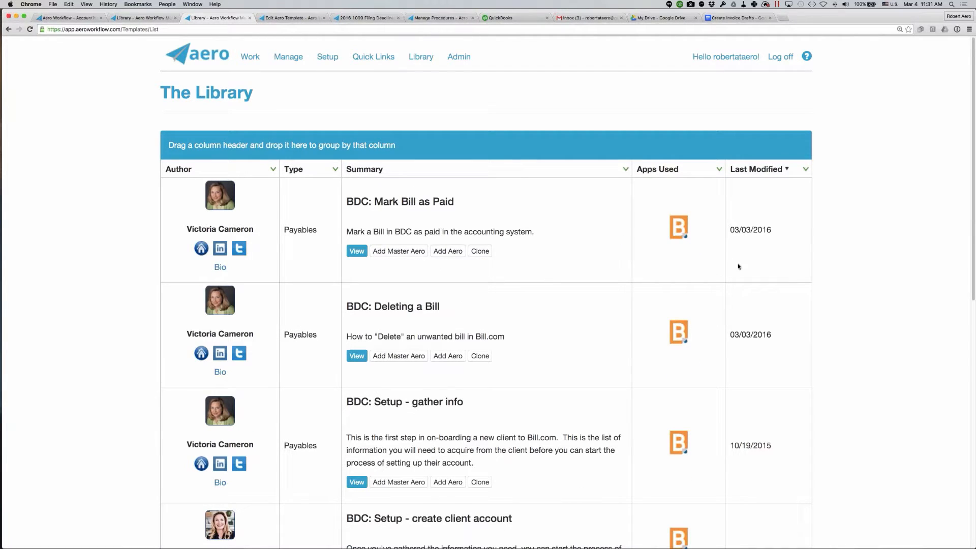
pyautogui.scroll(-3, 738, 267)
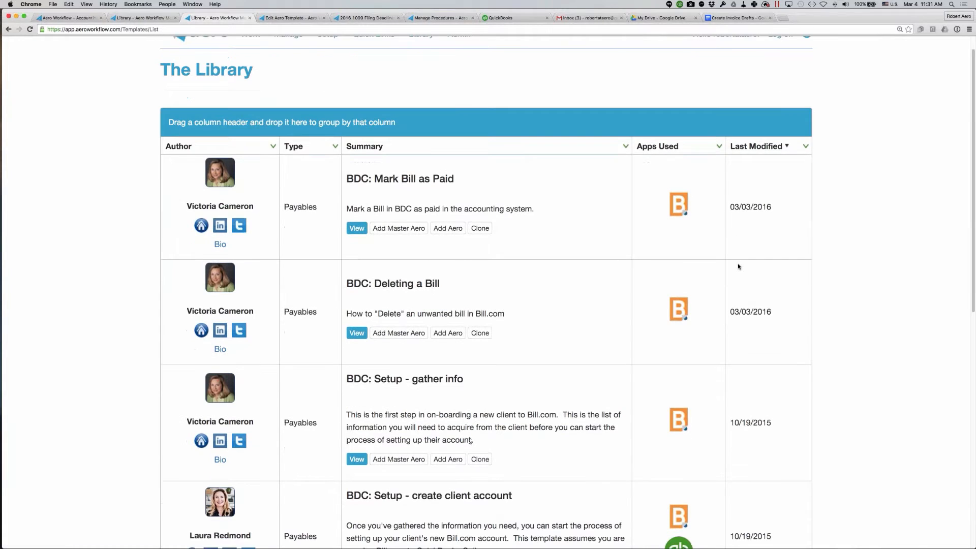
pyautogui.scroll(3, 732, 263)
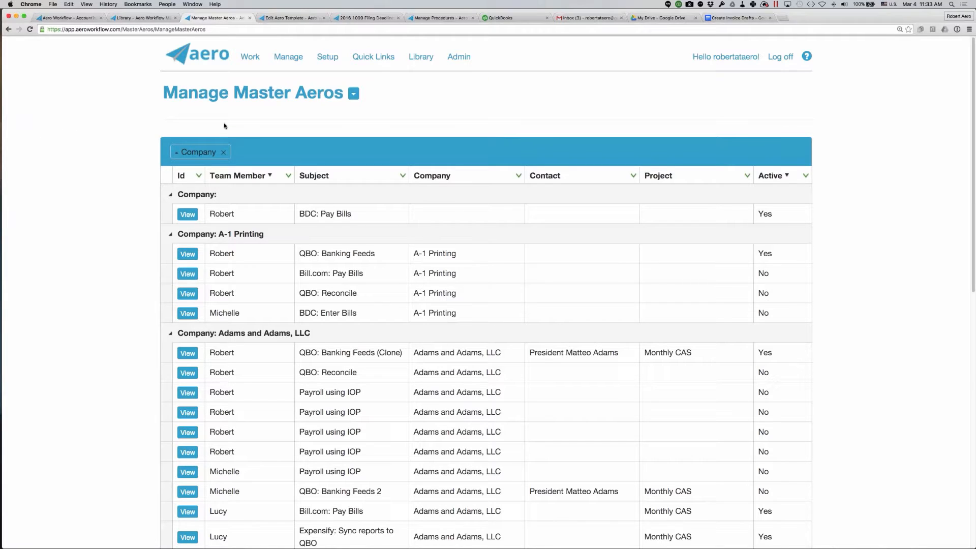
# Step: Go to the list of managed aero templates and view the 1040 template
pyautogui.click(291, 61)
pyautogui.click(319, 195)
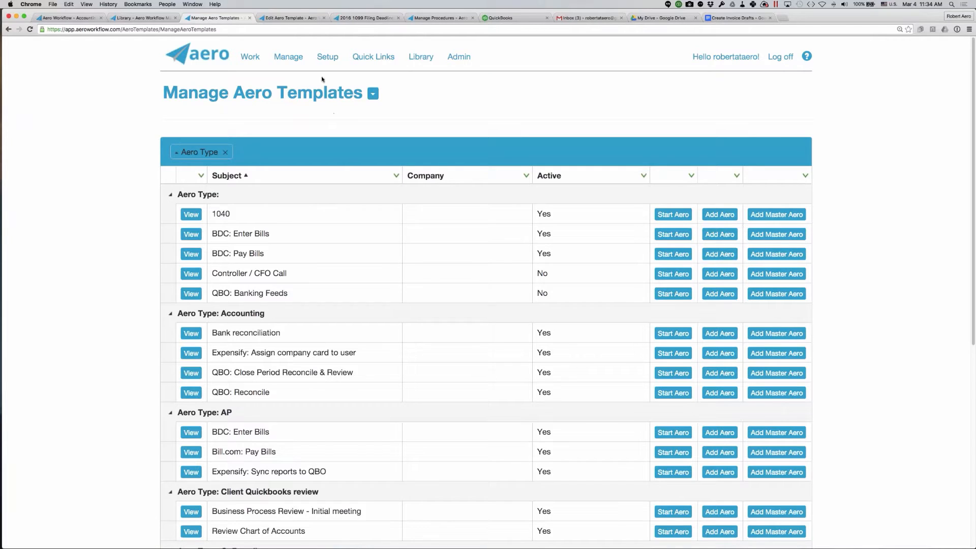
pyautogui.click(184, 215)
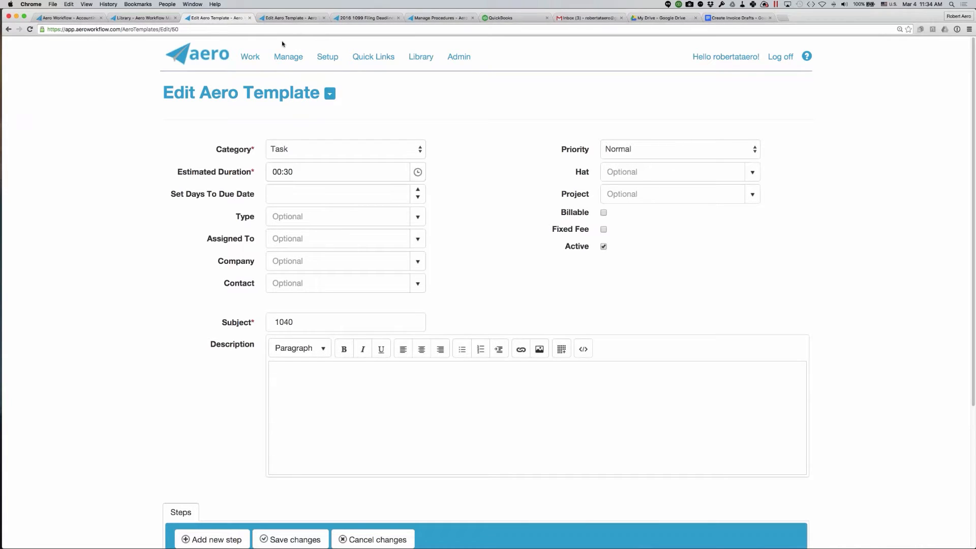
# Step: Go to the master aeros list and view the Bill.com: Pay Bills master aero for A-1 Printing
pyautogui.click(292, 58)
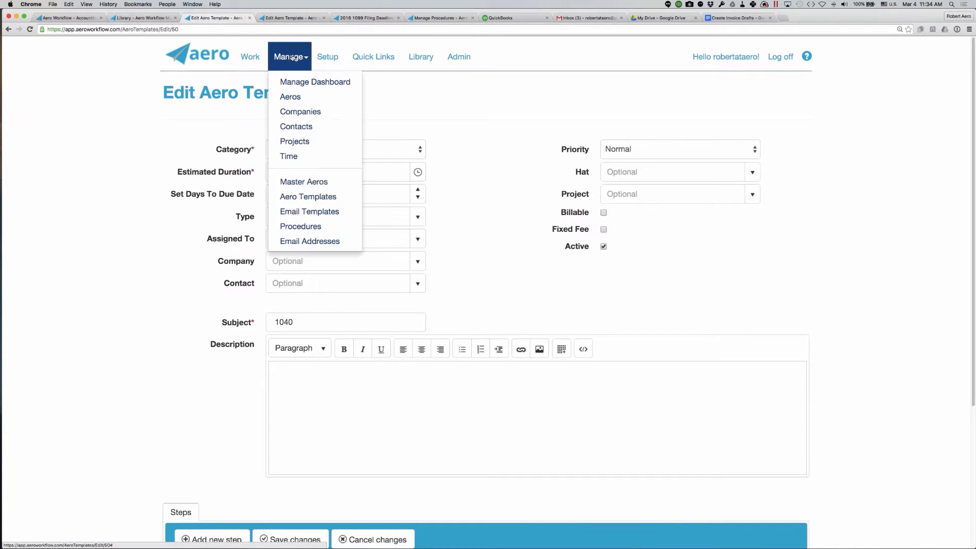
pyautogui.click(295, 182)
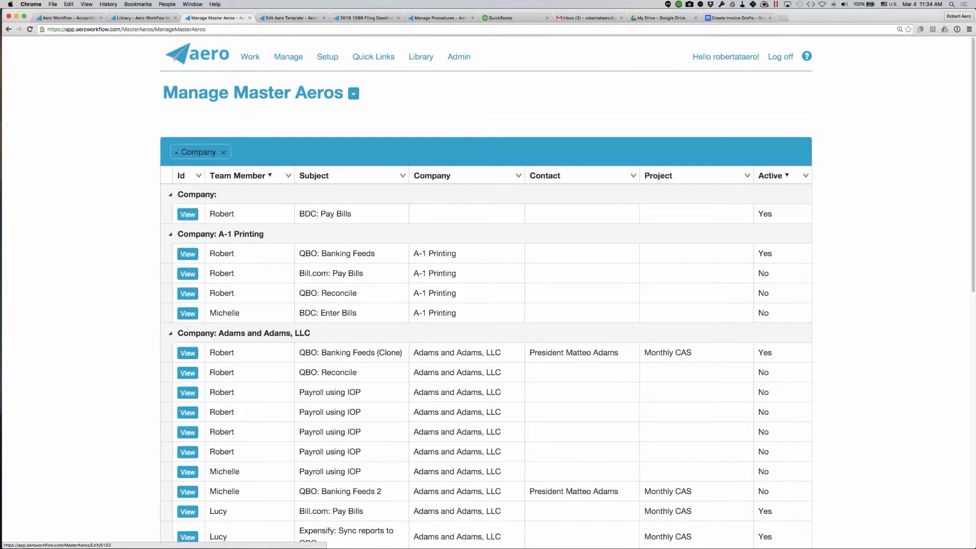
pyautogui.click(187, 279)
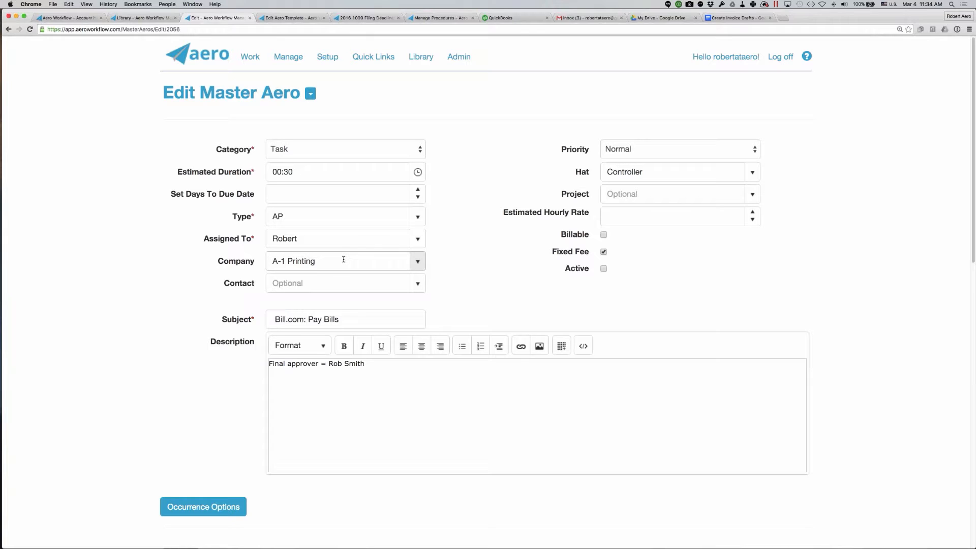
# Step: Review the details of the Bill.com: Pay Bills master aero and show the list of its individual aeros
pyautogui.scroll(-5, 472, 263)
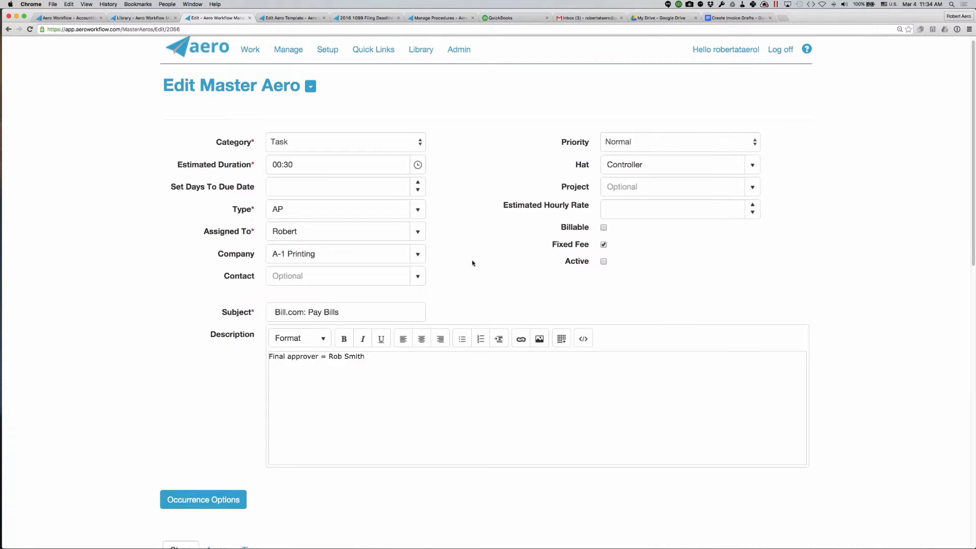
pyautogui.scroll(5, 472, 263)
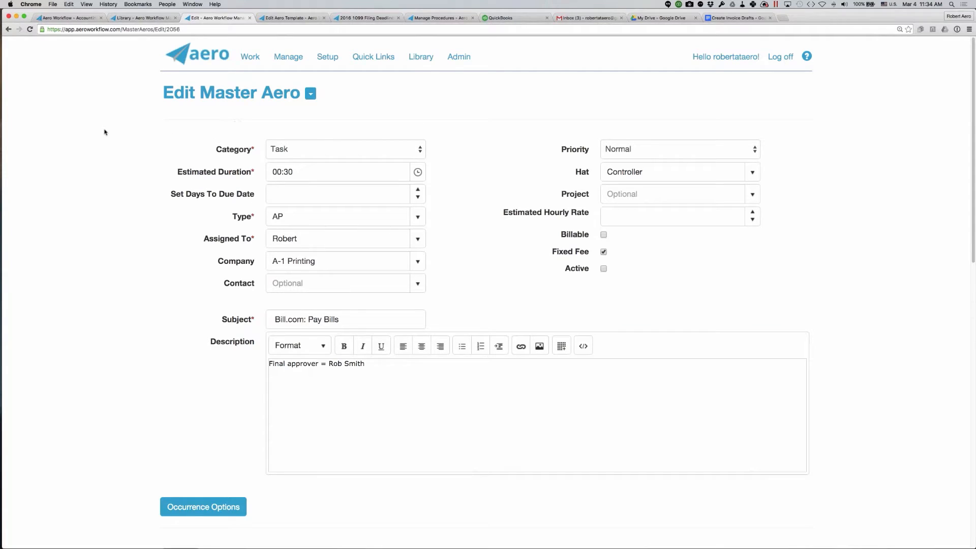
pyautogui.scroll(-1, 104, 133)
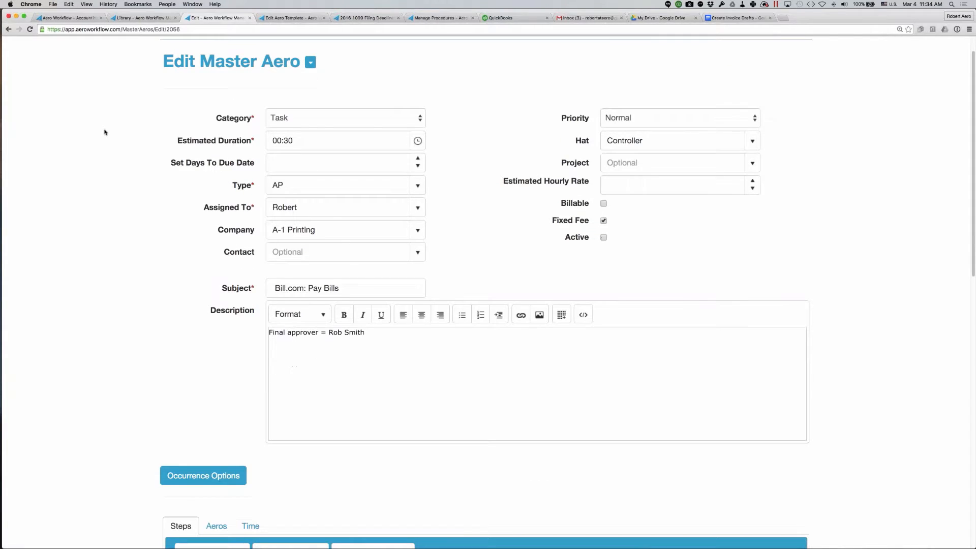
pyautogui.scroll(1, 105, 132)
pyautogui.scroll(-3, 104, 132)
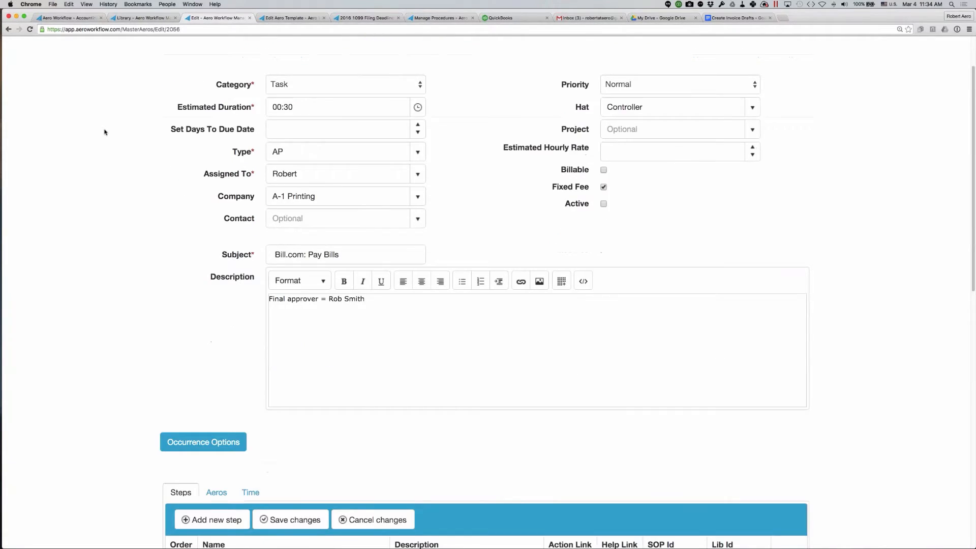
pyautogui.scroll(-4, 105, 132)
pyautogui.click(210, 194)
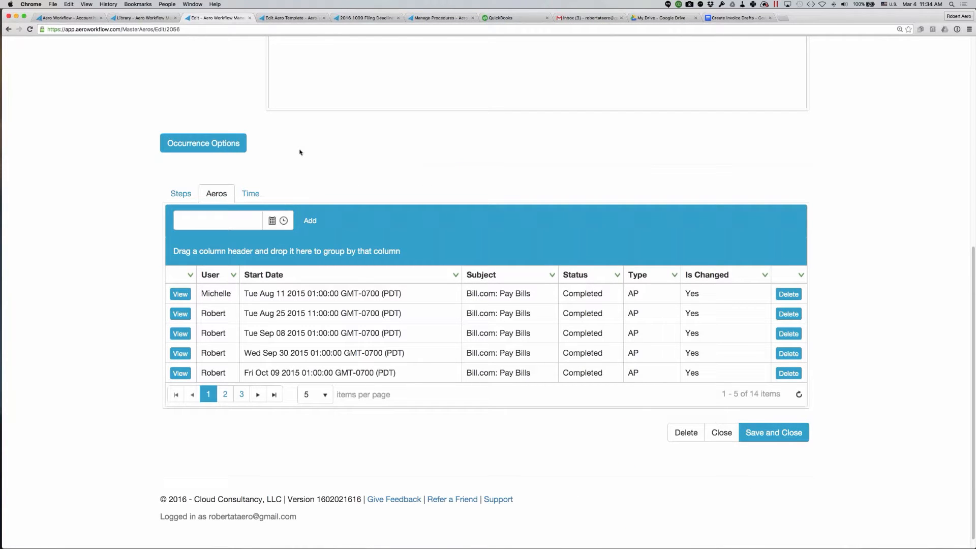
pyautogui.scroll(2, 299, 152)
pyautogui.scroll(10, 299, 152)
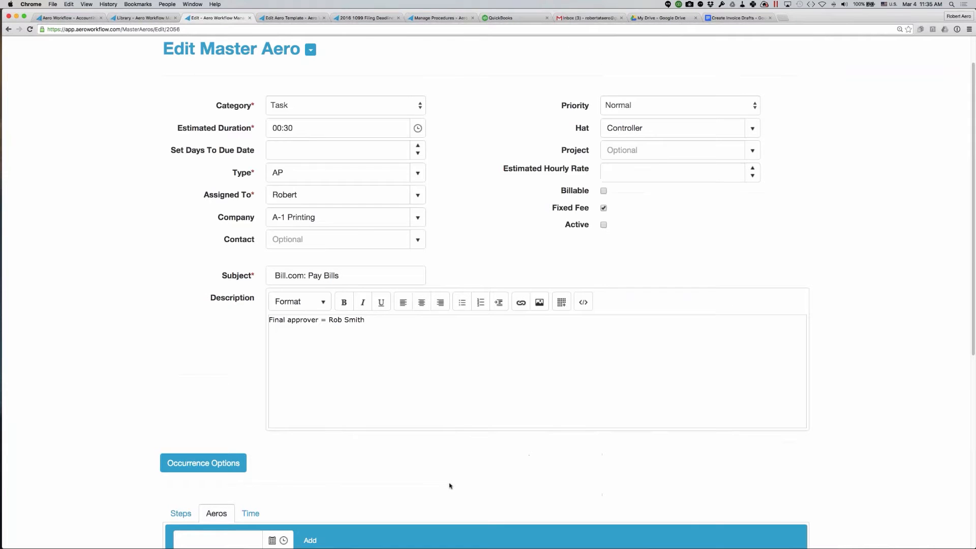
pyautogui.scroll(-2, 449, 485)
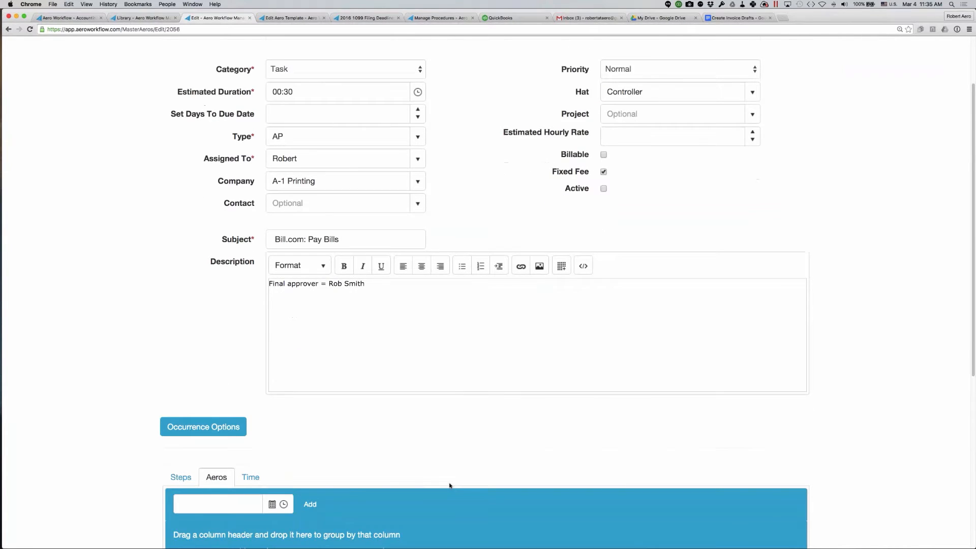
pyautogui.scroll(-5, 449, 486)
pyautogui.scroll(-3, 449, 485)
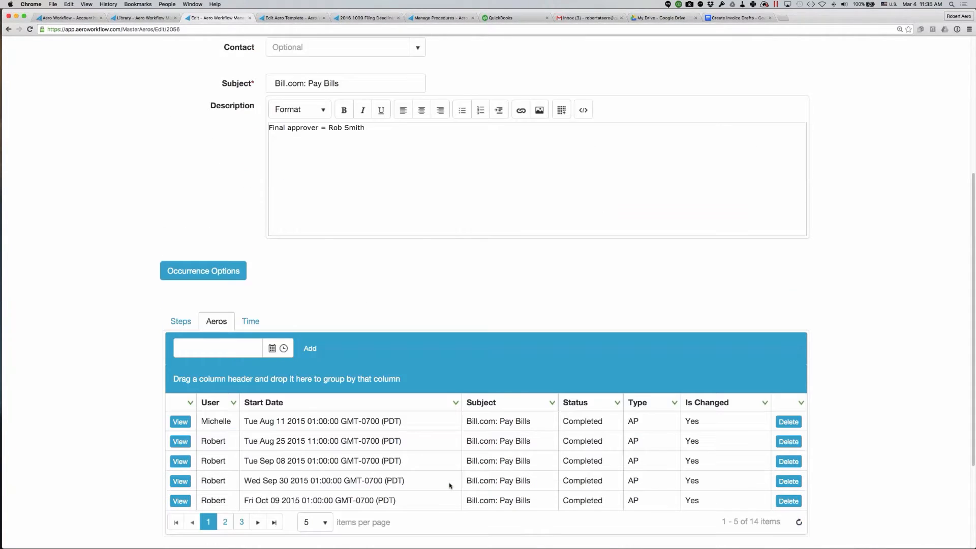
# Step: View the aero occurrence from Aug 11 2015 and examine its details and list of steps
pyautogui.click(180, 411)
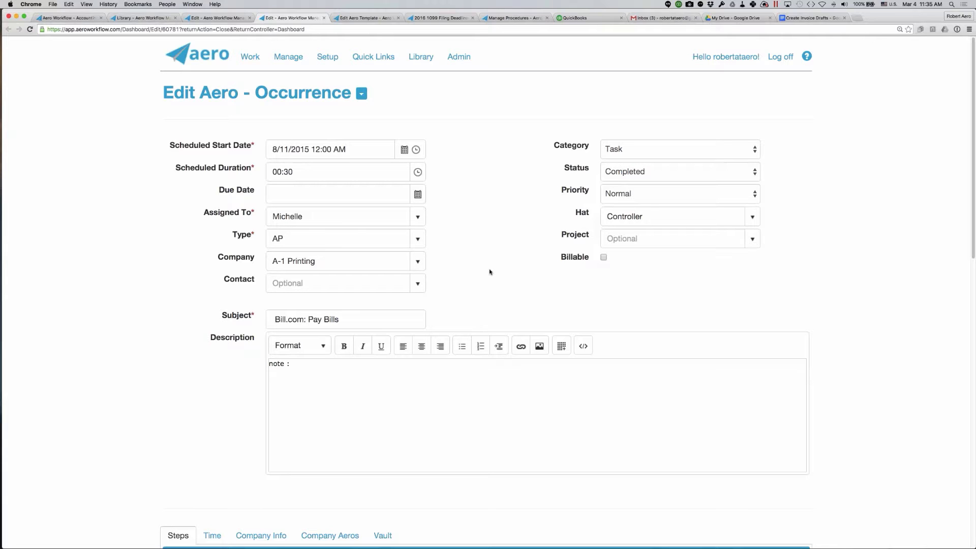
pyautogui.scroll(-5, 490, 272)
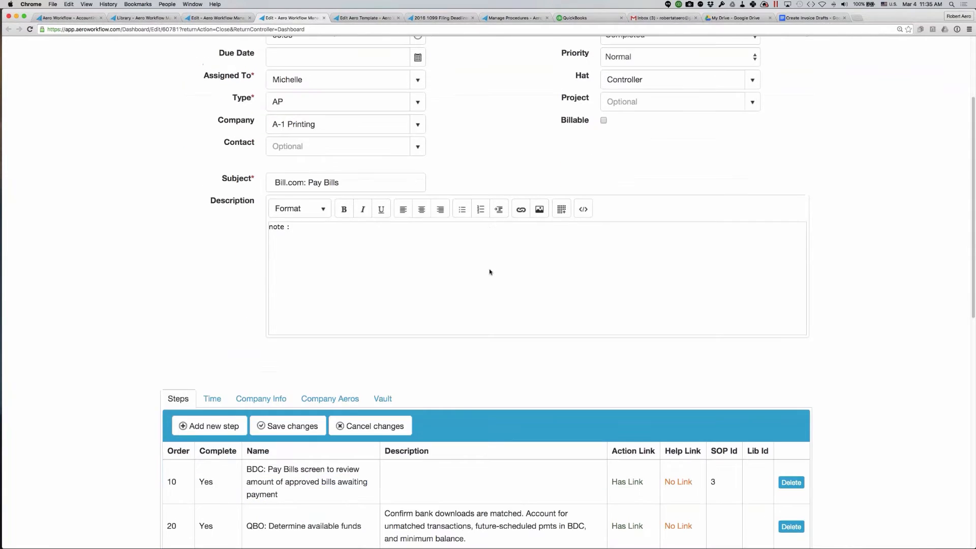
pyautogui.scroll(-5, 490, 272)
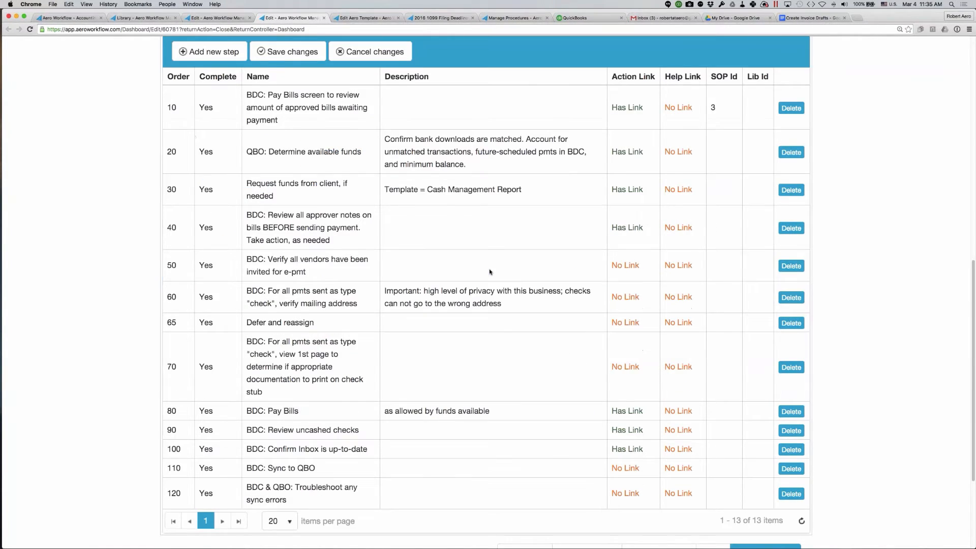
pyautogui.scroll(-2, 489, 272)
pyautogui.scroll(10, 490, 272)
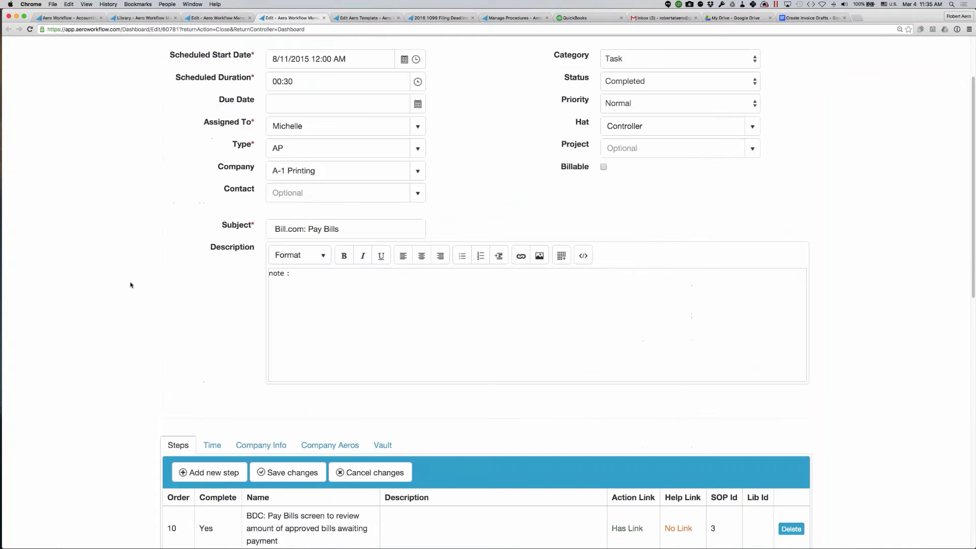
pyautogui.scroll(-6, 130, 285)
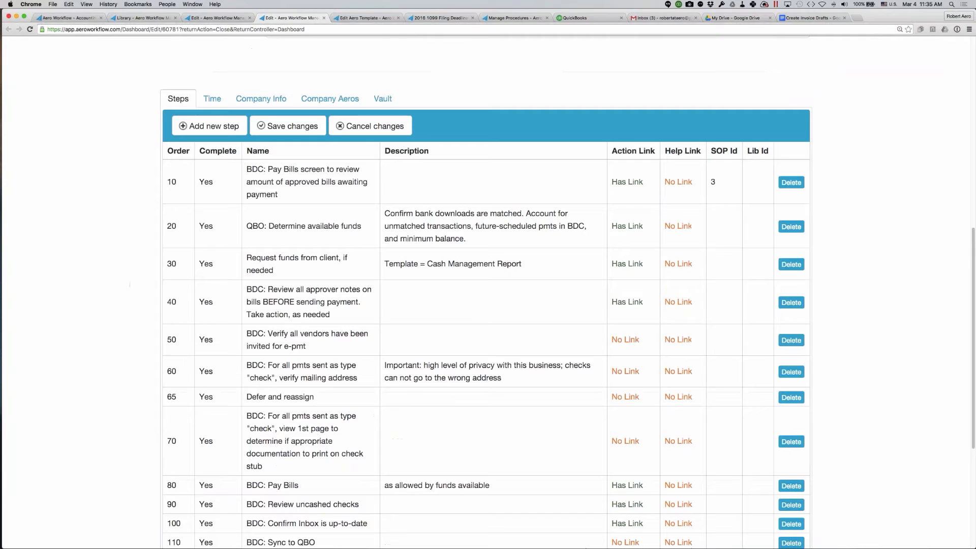
# Step: Show the time entries recorded on this occurrence and check which template and clone actions it offers
pyautogui.click(212, 167)
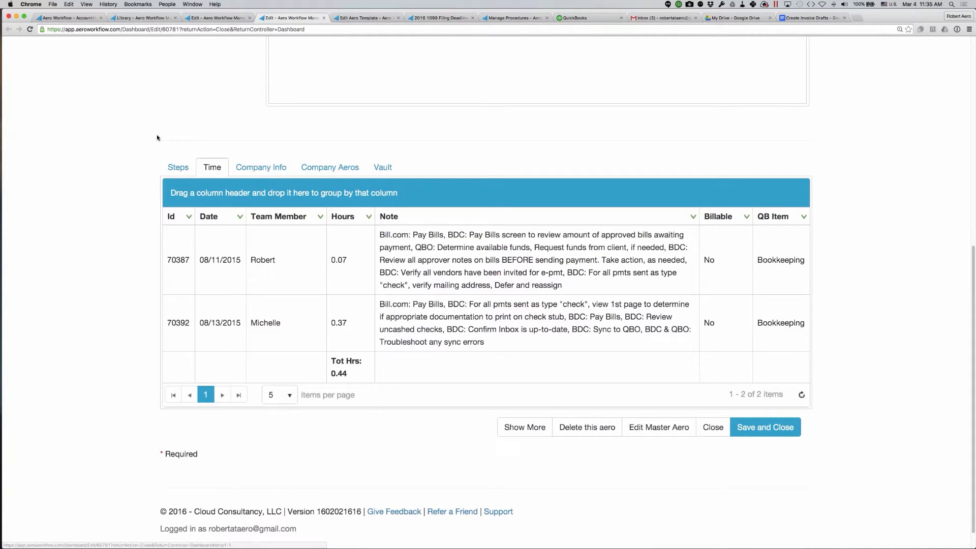
pyautogui.scroll(7, 157, 137)
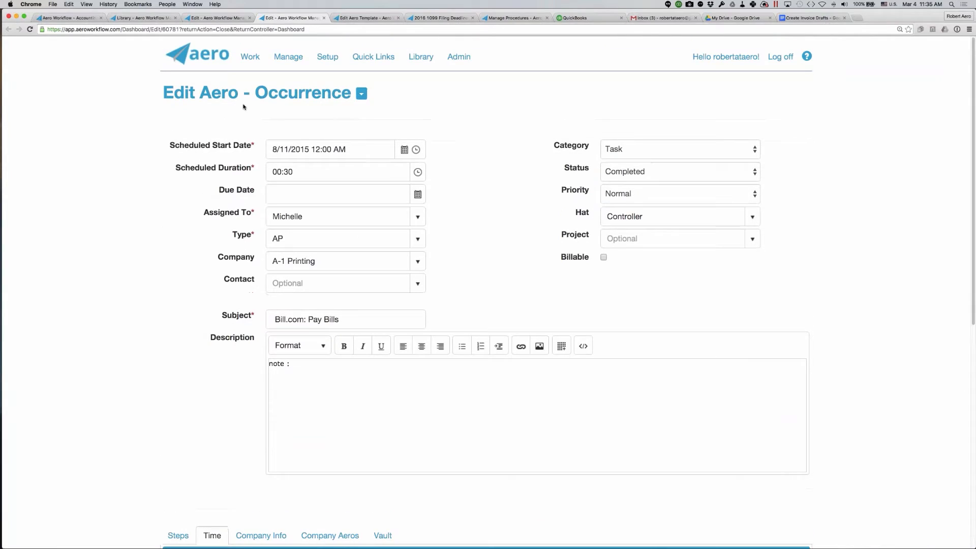
pyautogui.click(360, 95)
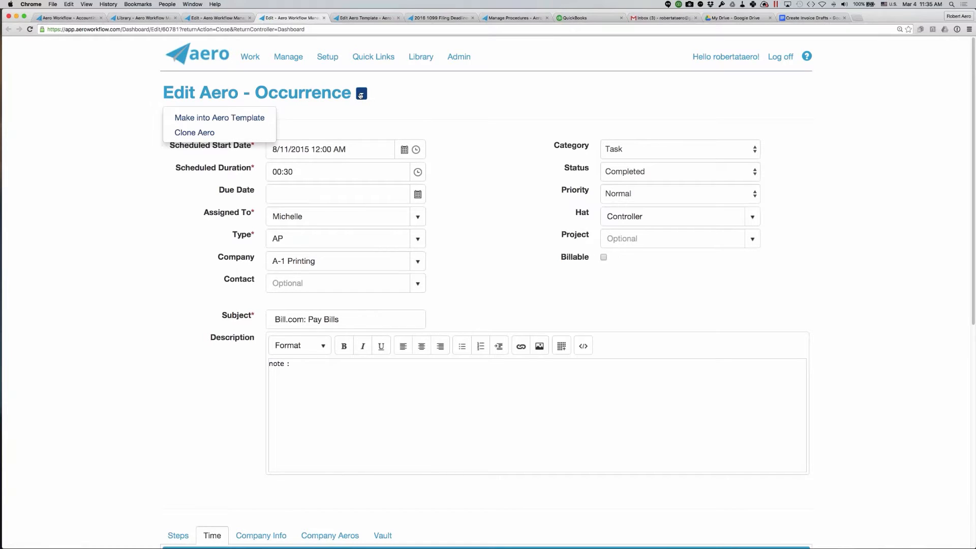
pyautogui.click(340, 119)
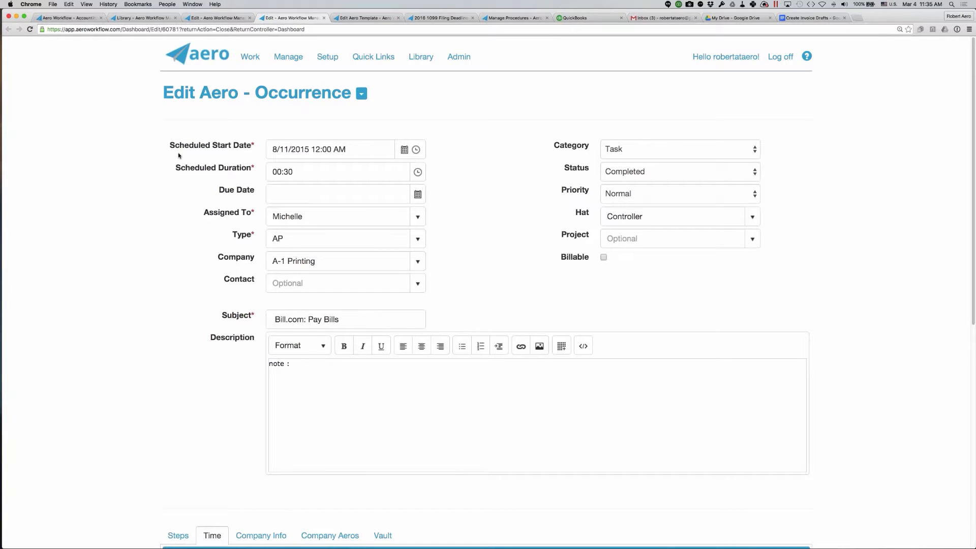
pyautogui.scroll(-5, 178, 155)
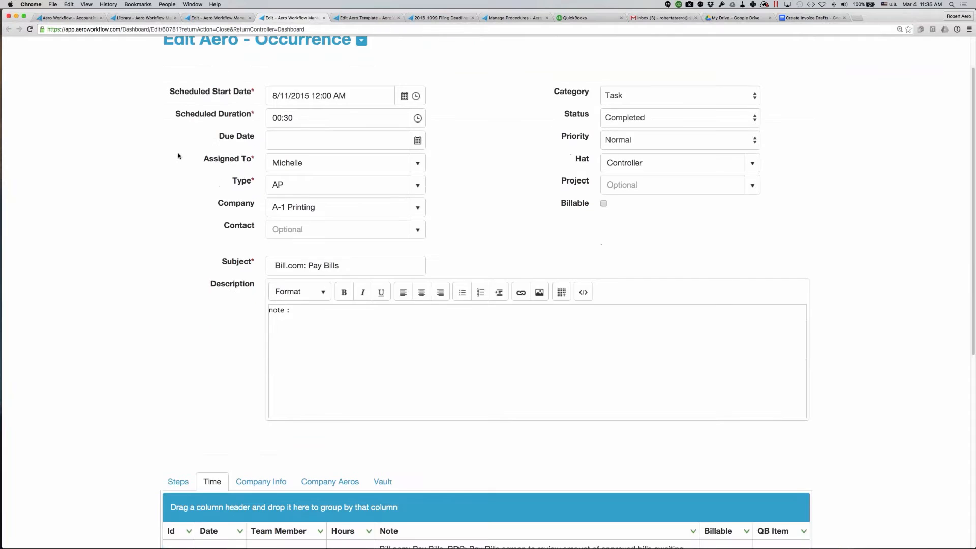
pyautogui.scroll(5, 179, 156)
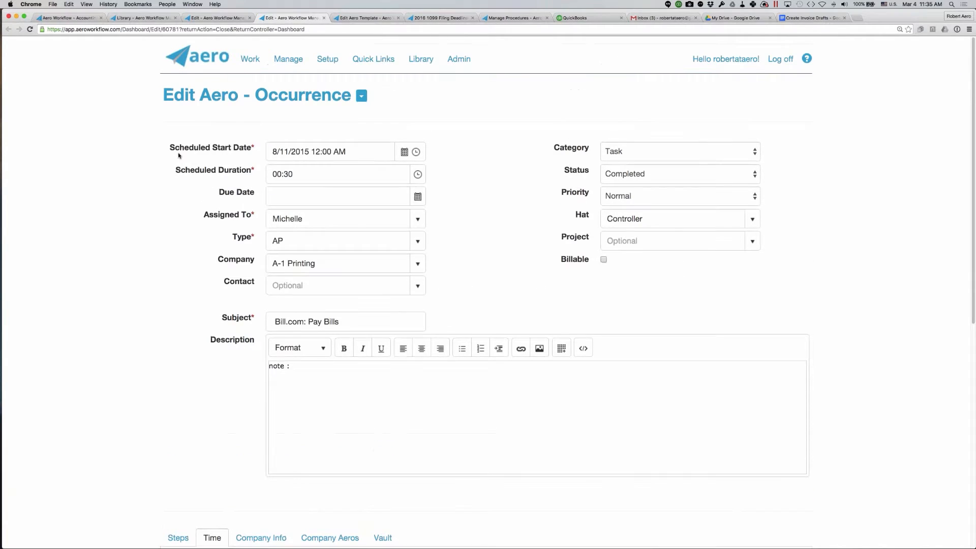
# Step: Go to the managed aero templates, view the untyped BDC: Enter Bills template, and return to the template list
pyautogui.click(291, 60)
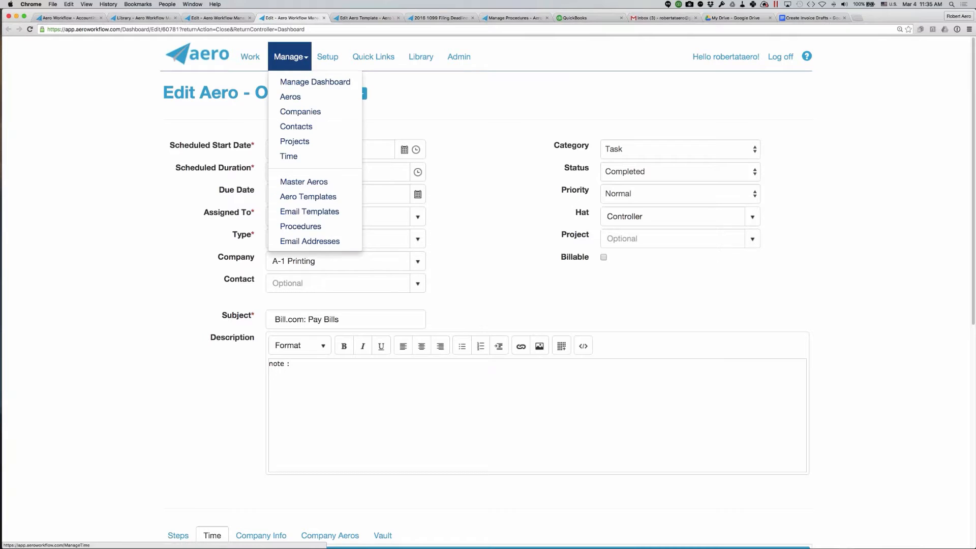
pyautogui.click(306, 196)
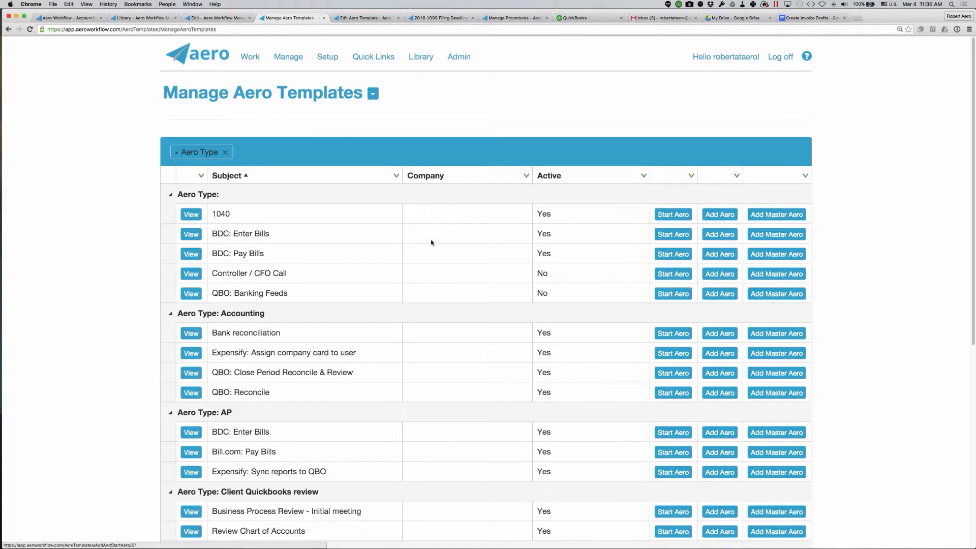
pyautogui.click(193, 237)
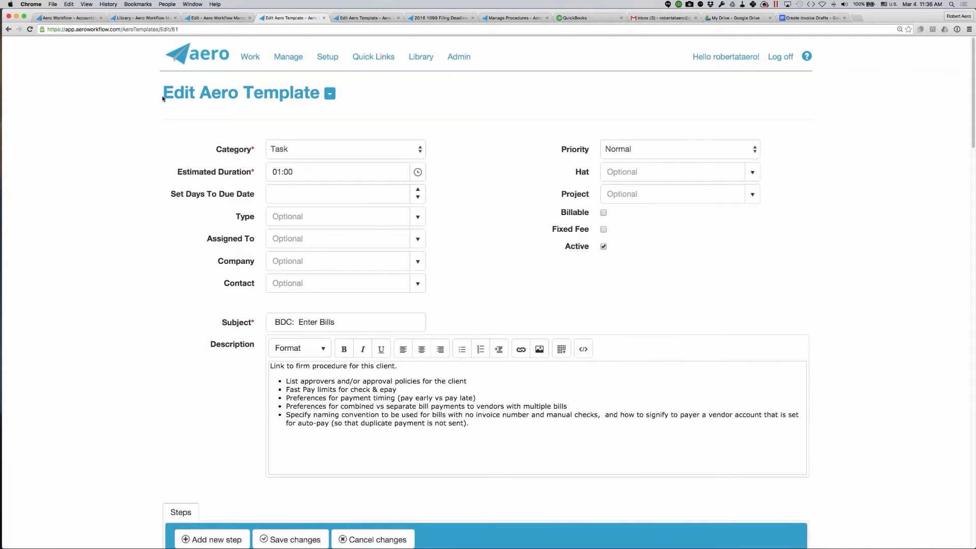
pyautogui.moveTo(8, 29); pyautogui.dragTo(9, 29)
pyautogui.click(8, 31)
pyautogui.click(9, 30)
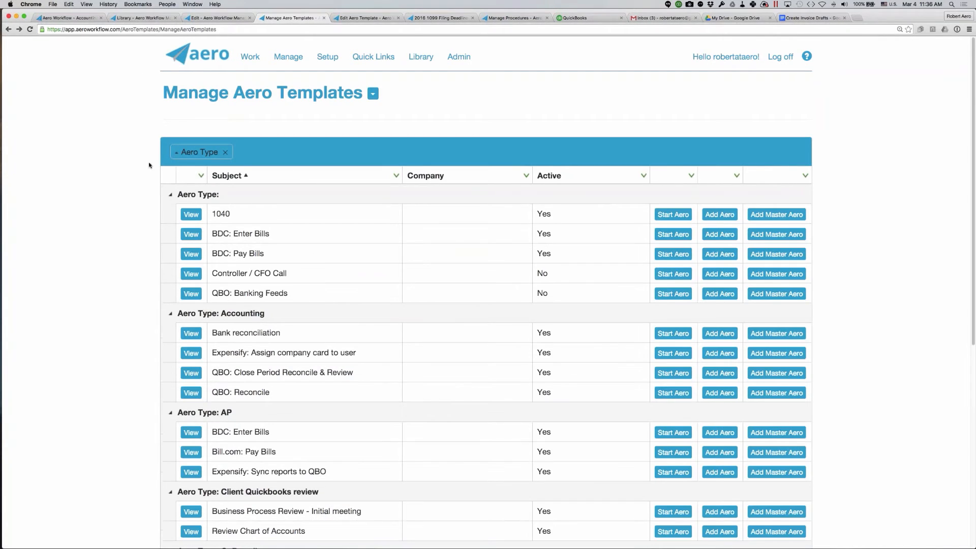
# Step: Add a master aero from the BDC: Enter Bills template for Adams and Adams, LLC, and assign it to that company's Monthly CAS project
pyautogui.click(776, 234)
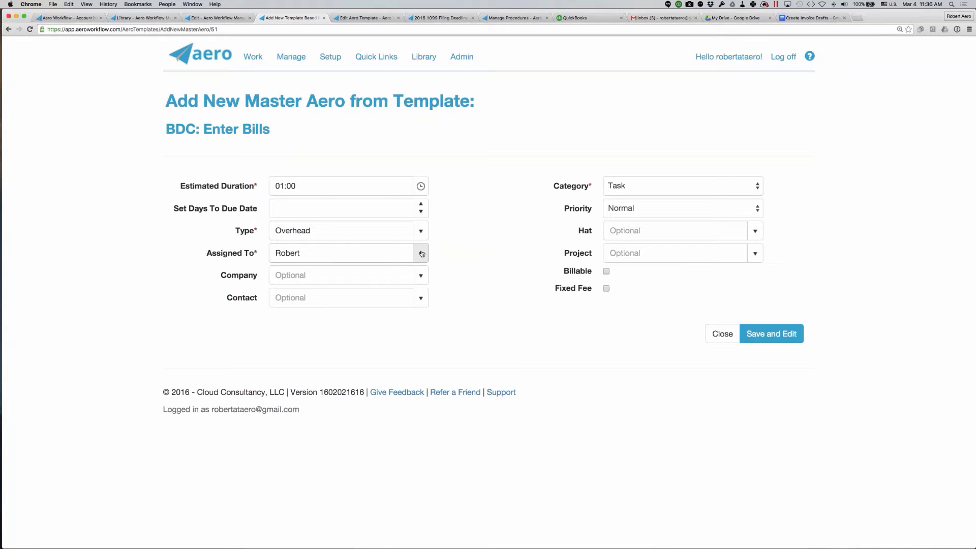
pyautogui.click(420, 275)
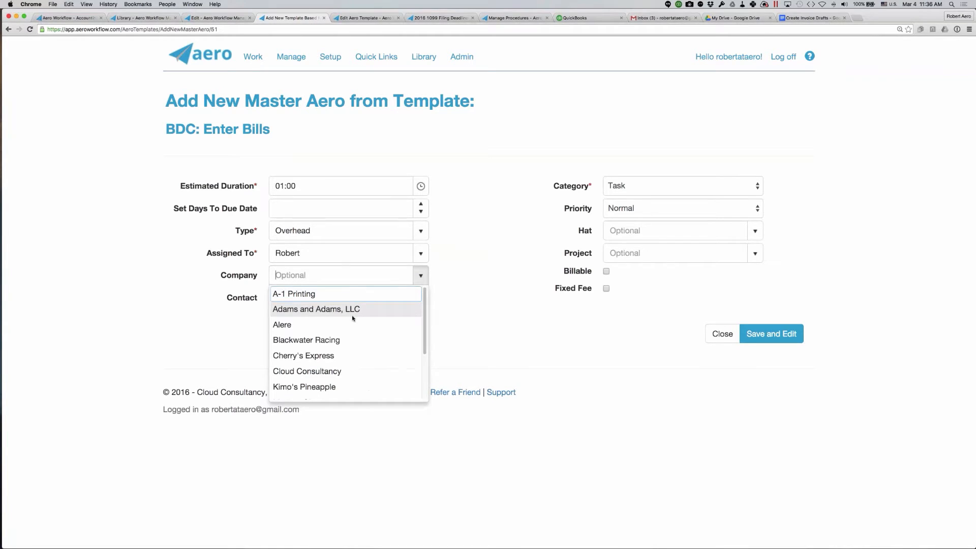
pyautogui.click(352, 310)
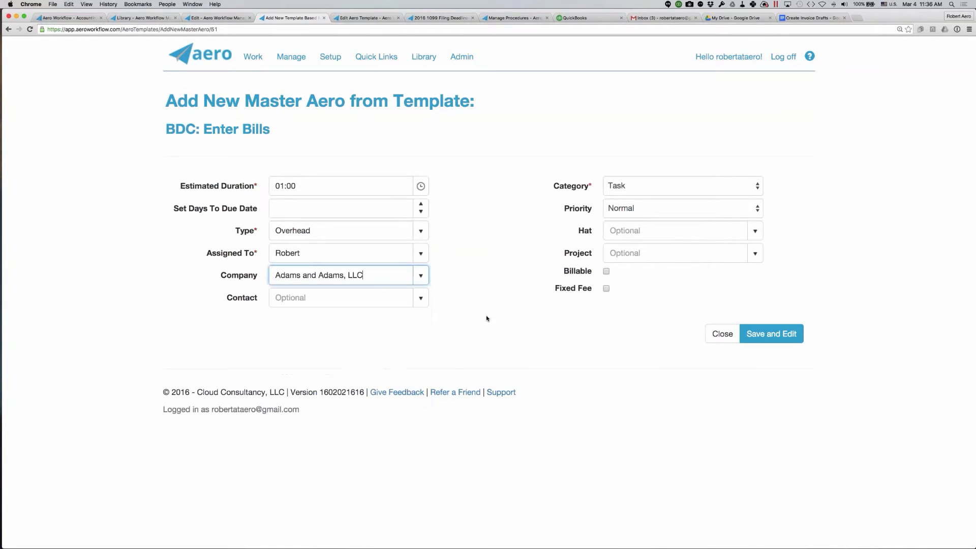
pyautogui.click(782, 336)
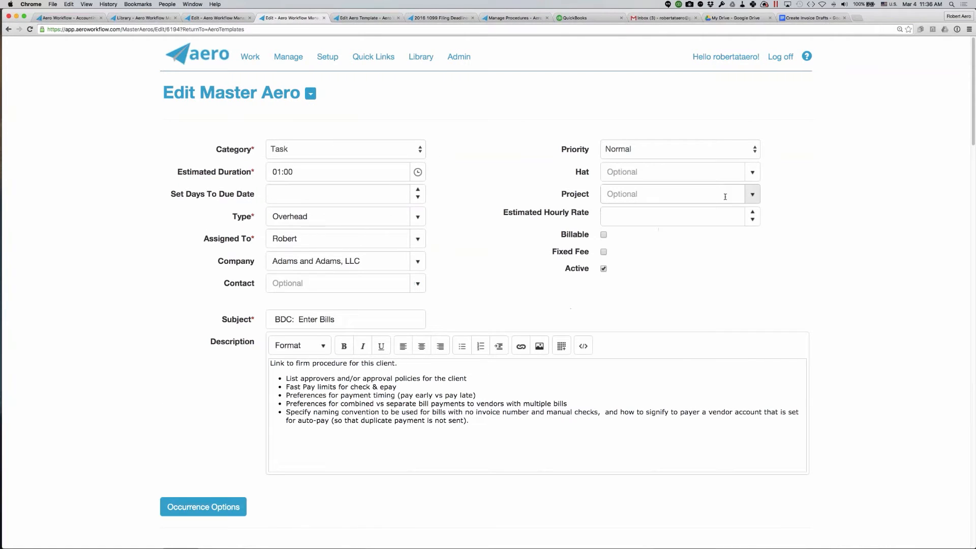
pyautogui.click(725, 196)
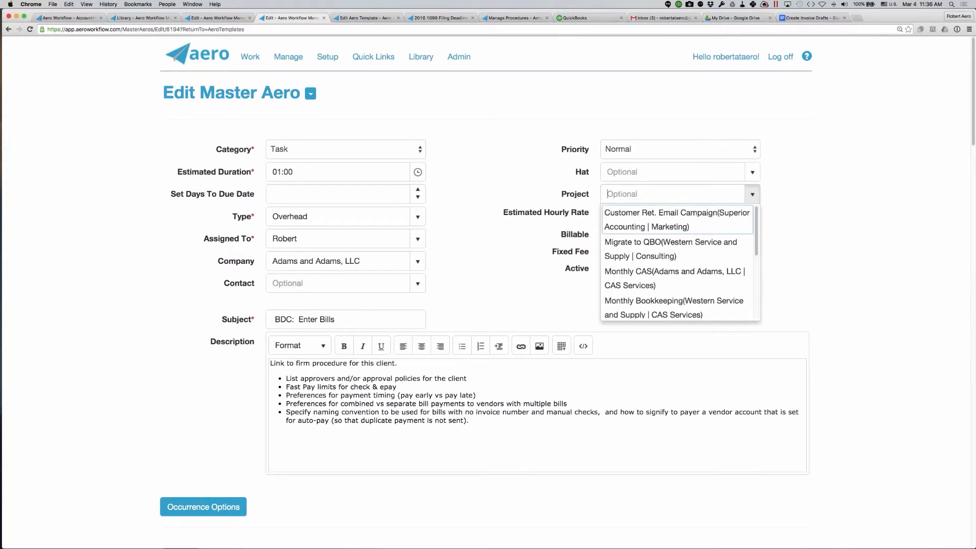
pyautogui.click(707, 272)
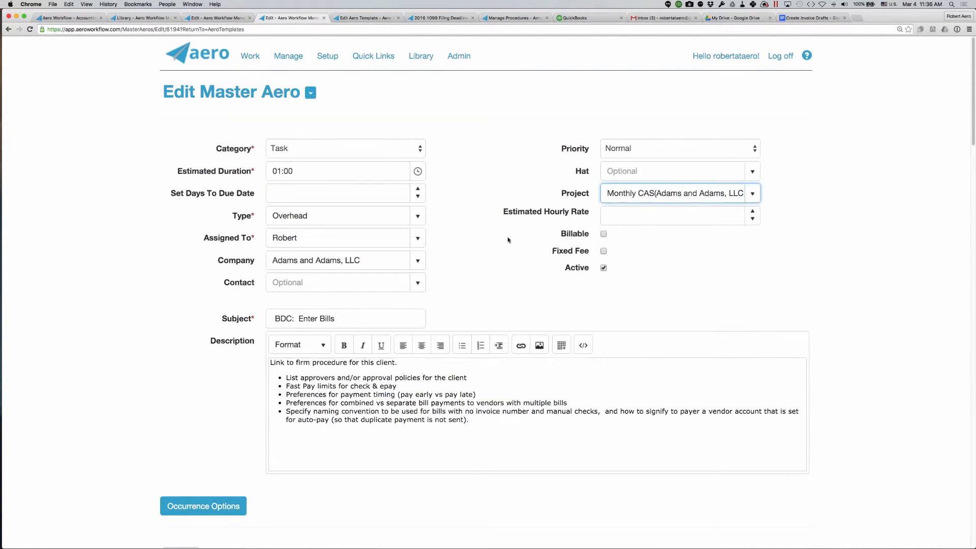
# Step: Show the new master aero's occurrence options and review its renewal pattern fields, details and steps
pyautogui.scroll(-5, 508, 240)
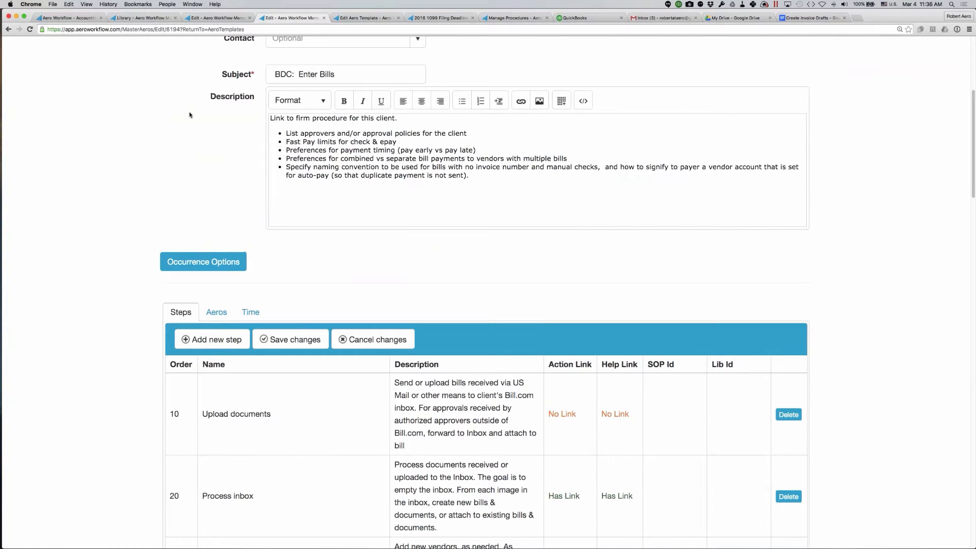
pyautogui.scroll(5, 189, 115)
pyautogui.scroll(-3, 190, 115)
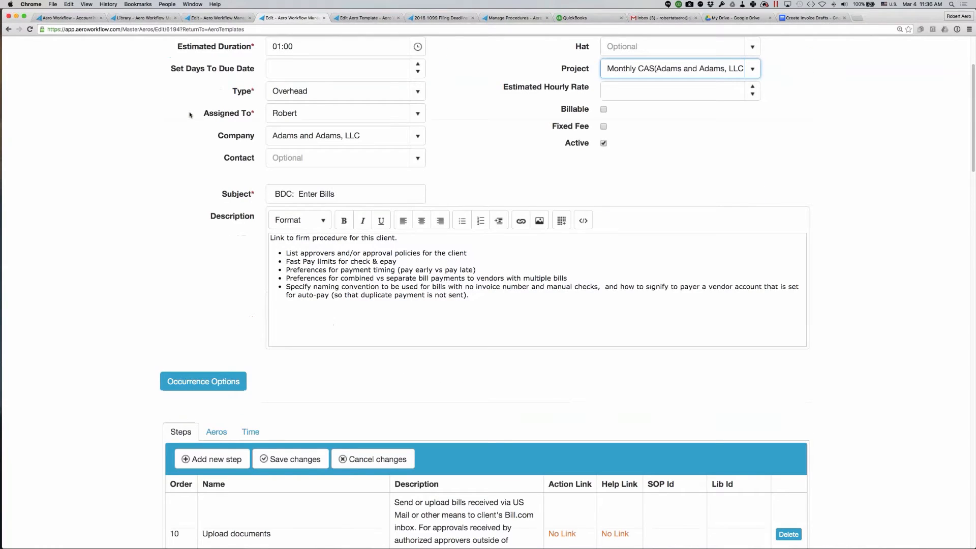
pyautogui.scroll(-5, 189, 114)
pyautogui.click(203, 159)
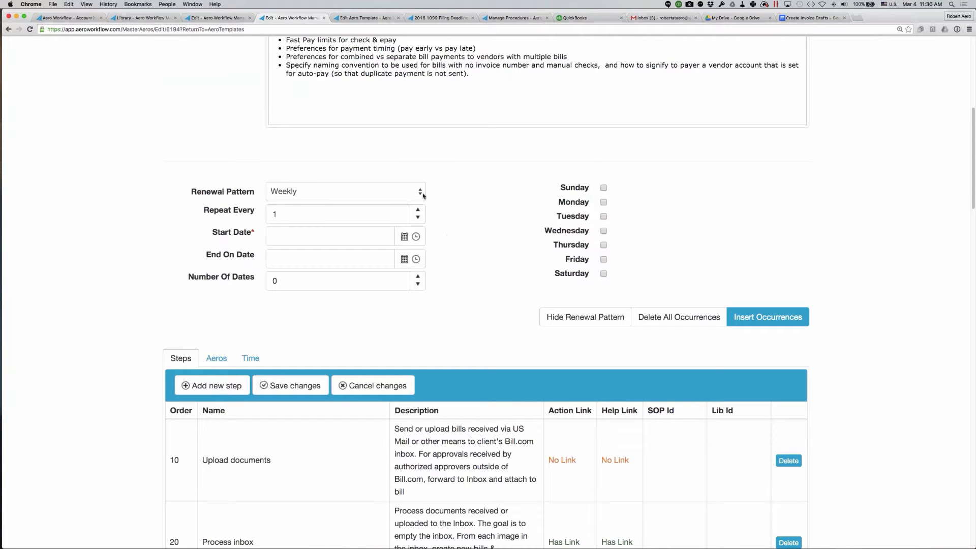
pyautogui.scroll(10, 423, 195)
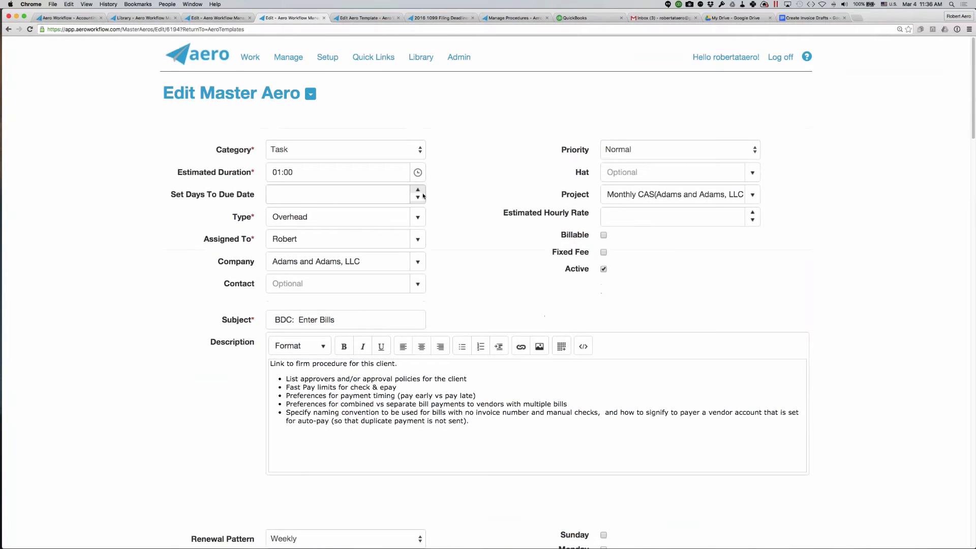
pyautogui.scroll(-10, 423, 194)
pyautogui.scroll(-5, 423, 195)
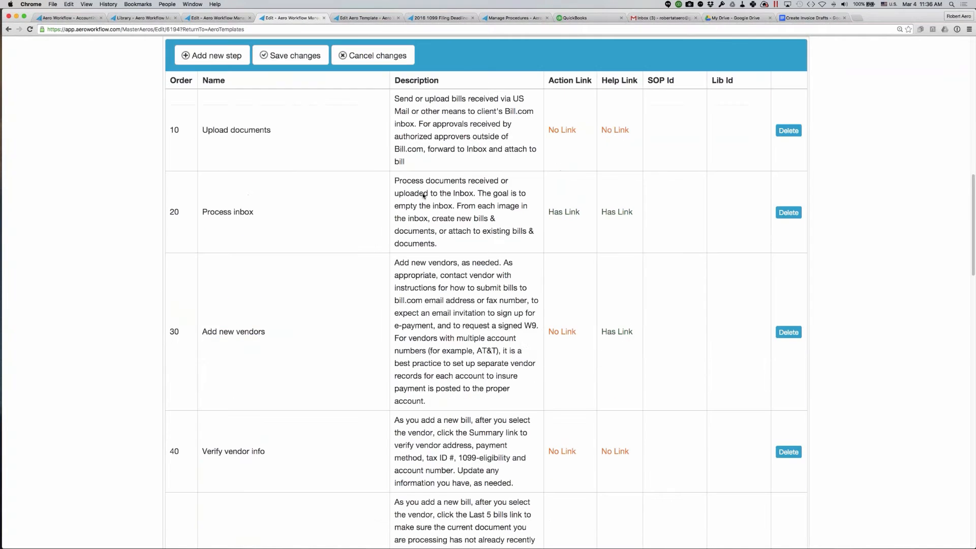
pyautogui.scroll(6, 226, 357)
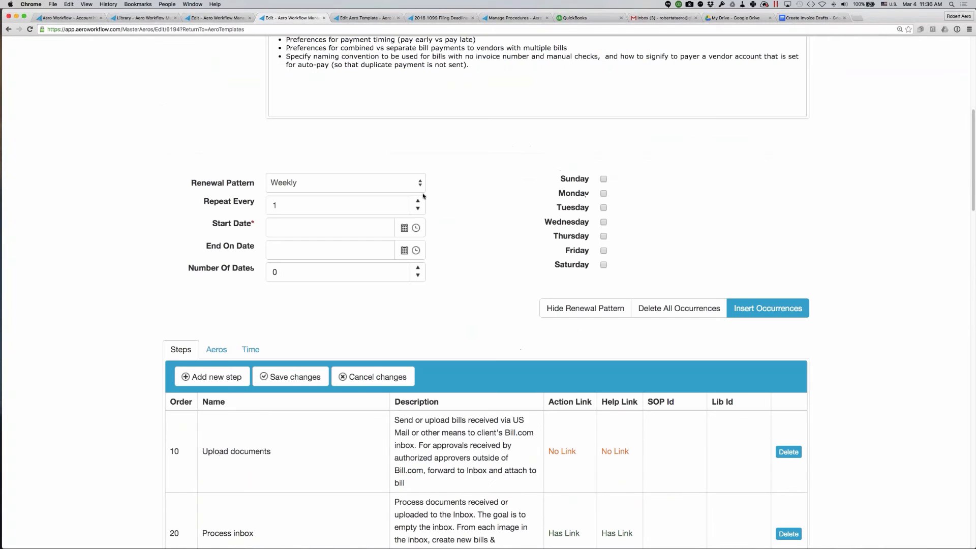
# Step: Show the master aero's list of aeros, and return through the add-from-template form to the managed aero templates
pyautogui.click(226, 357)
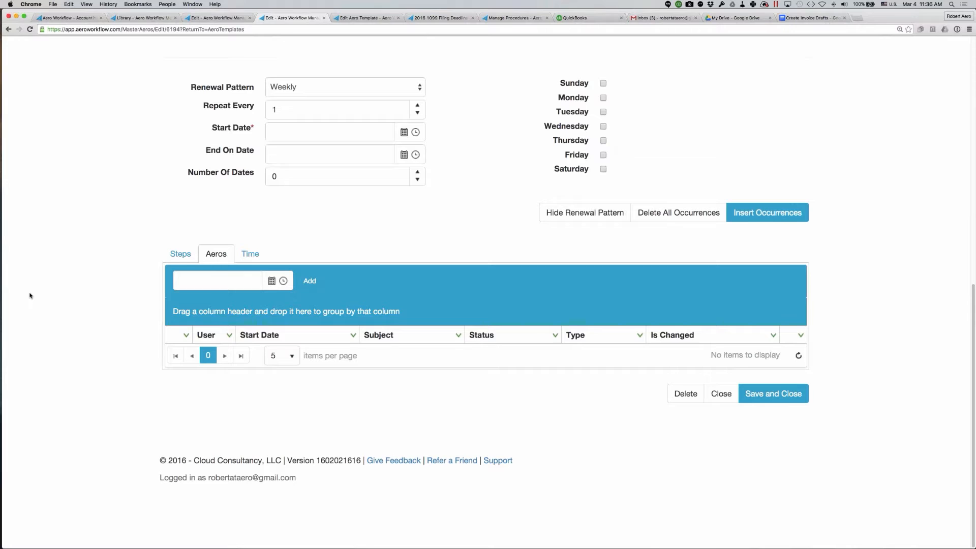
pyautogui.scroll(10, 30, 296)
pyautogui.click(9, 30)
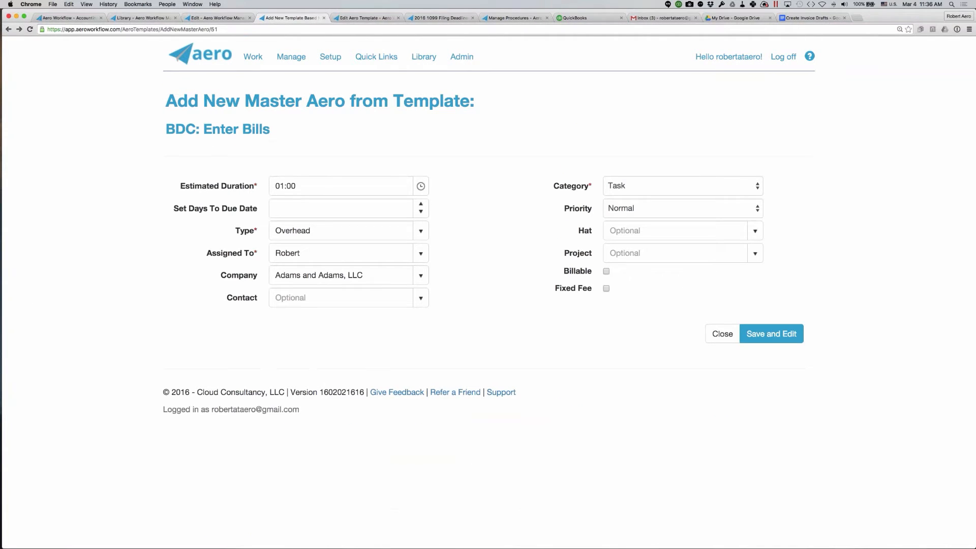
pyautogui.click(9, 29)
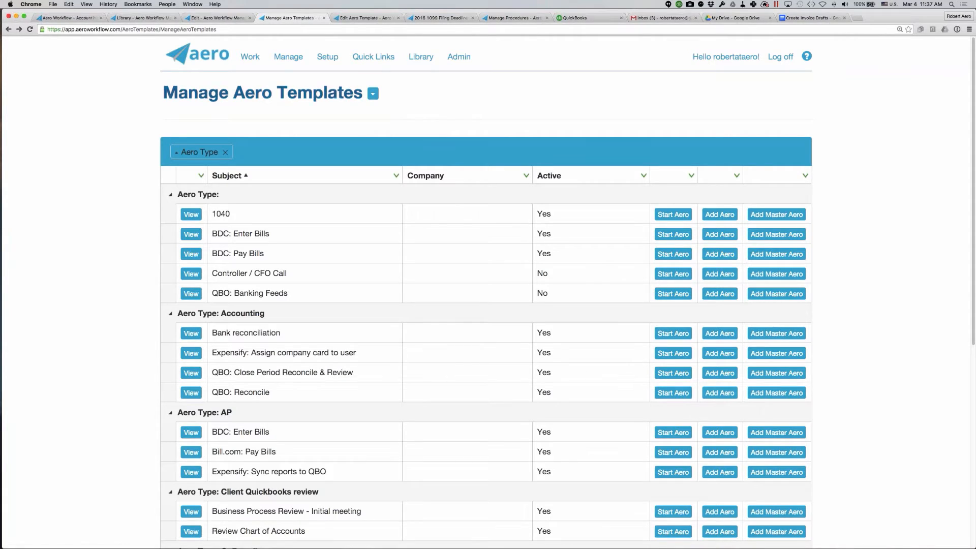
# Step: Start adding a new task from the quick links and try to continue to its steps with the required fields empty
pyautogui.click(287, 63)
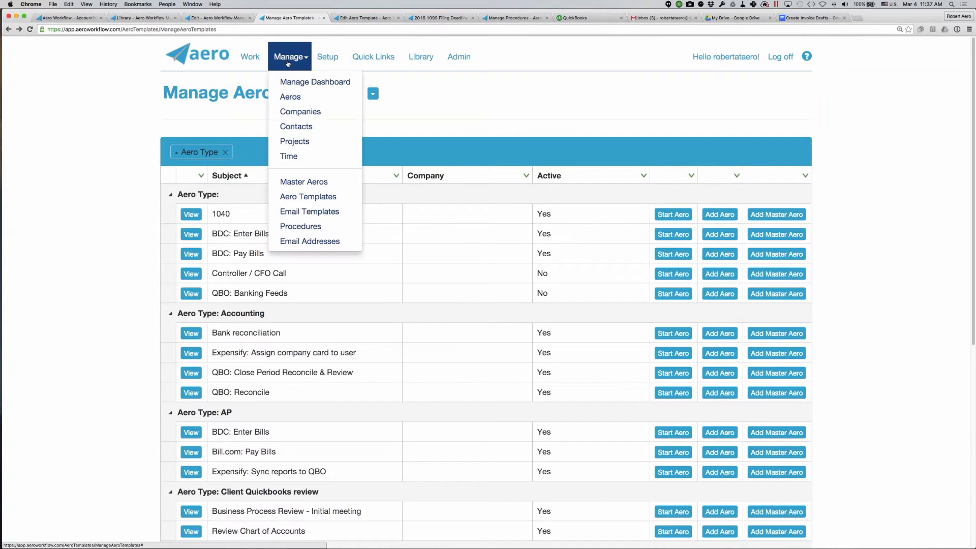
pyautogui.click(364, 59)
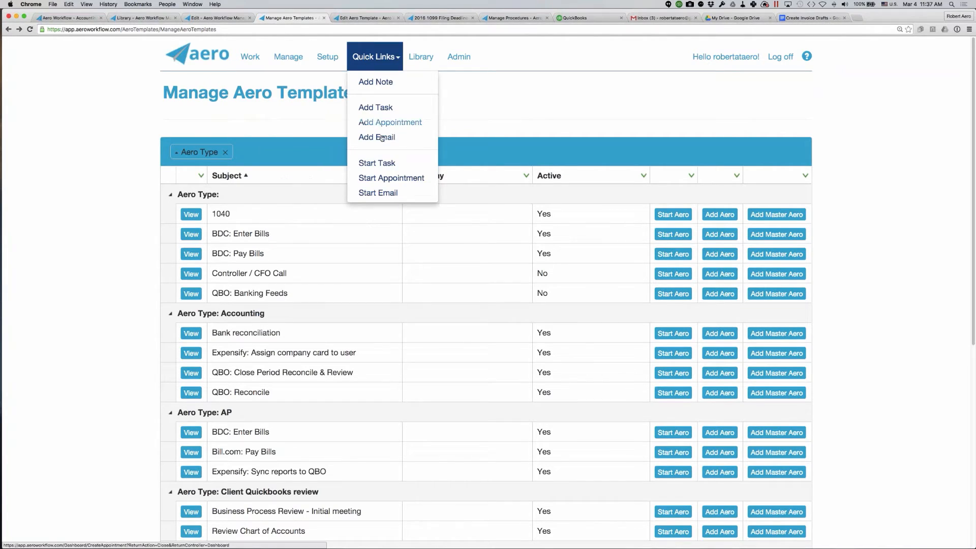
pyautogui.click(382, 110)
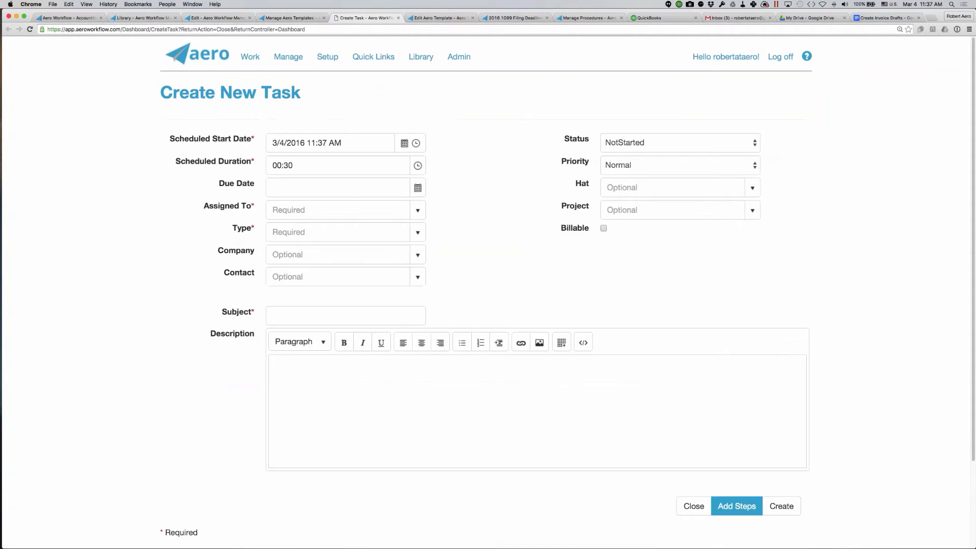
pyautogui.click(725, 505)
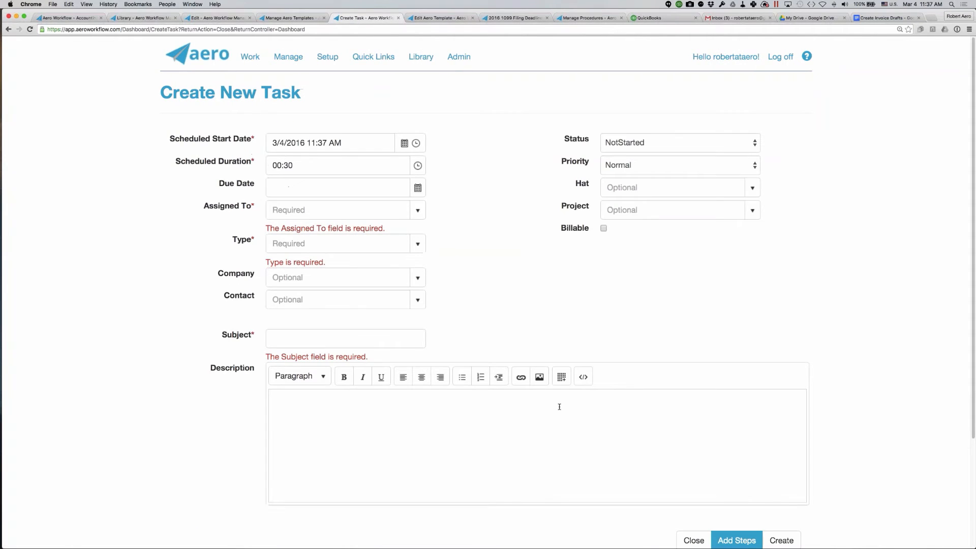
pyautogui.scroll(-2, 559, 406)
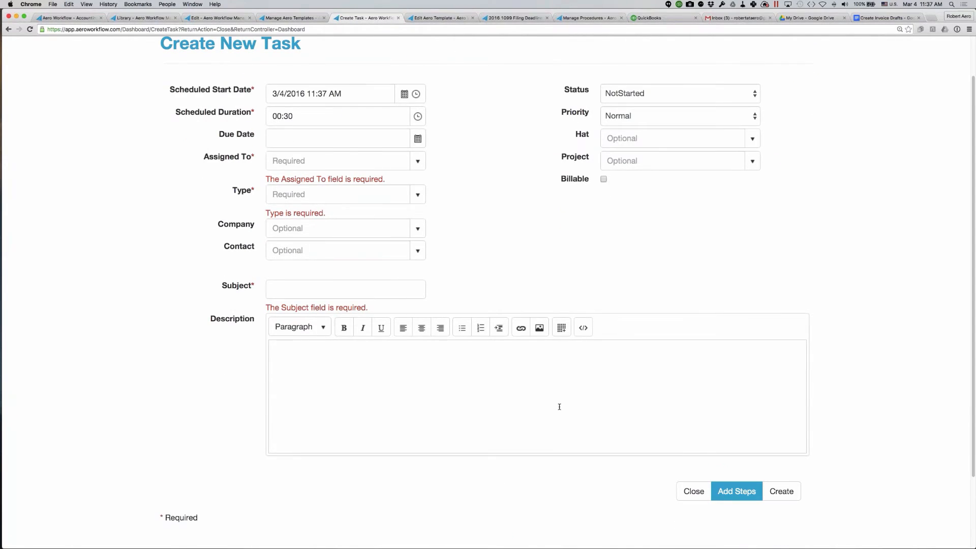
pyautogui.scroll(-3, 558, 407)
pyautogui.scroll(5, 559, 407)
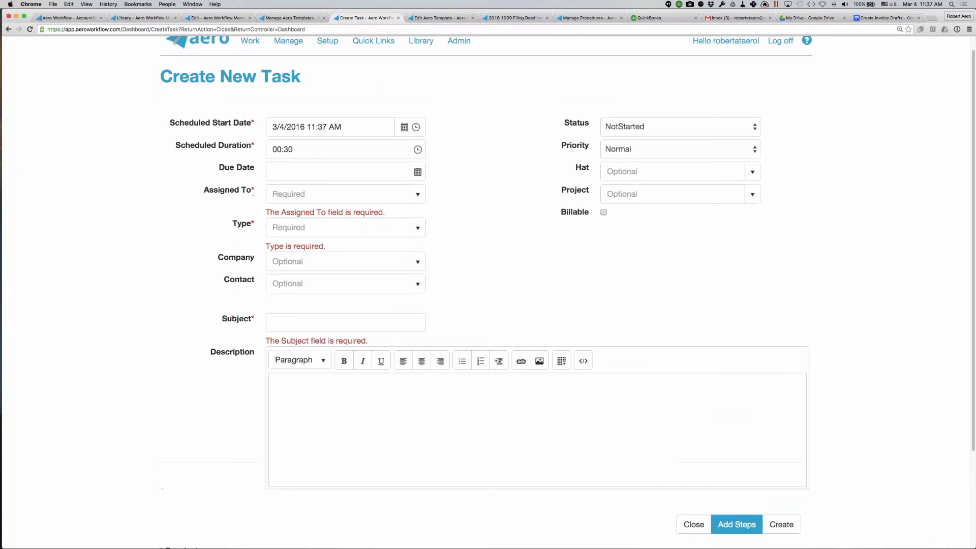
# Step: Assign the new task to the logged-in team member and set its type to Payroll
pyautogui.click(398, 193)
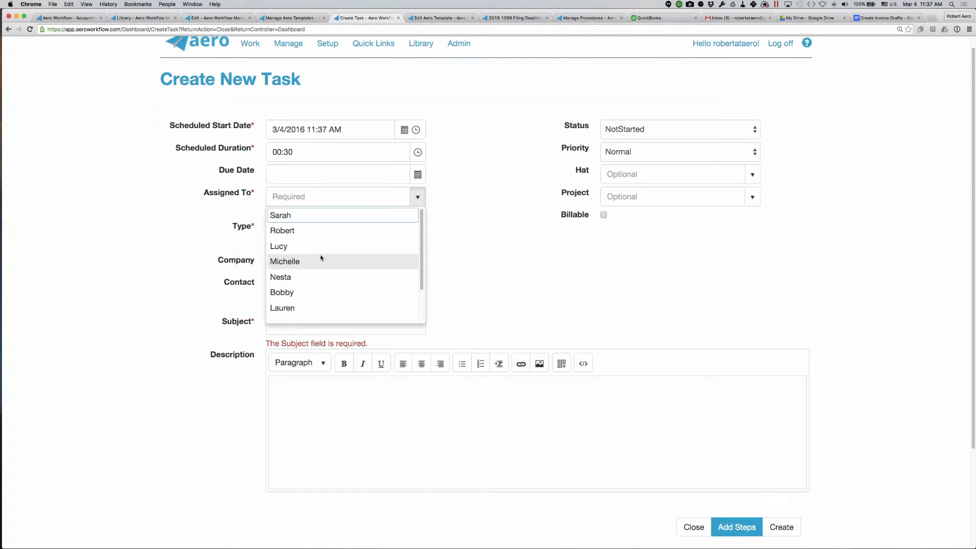
pyautogui.click(305, 231)
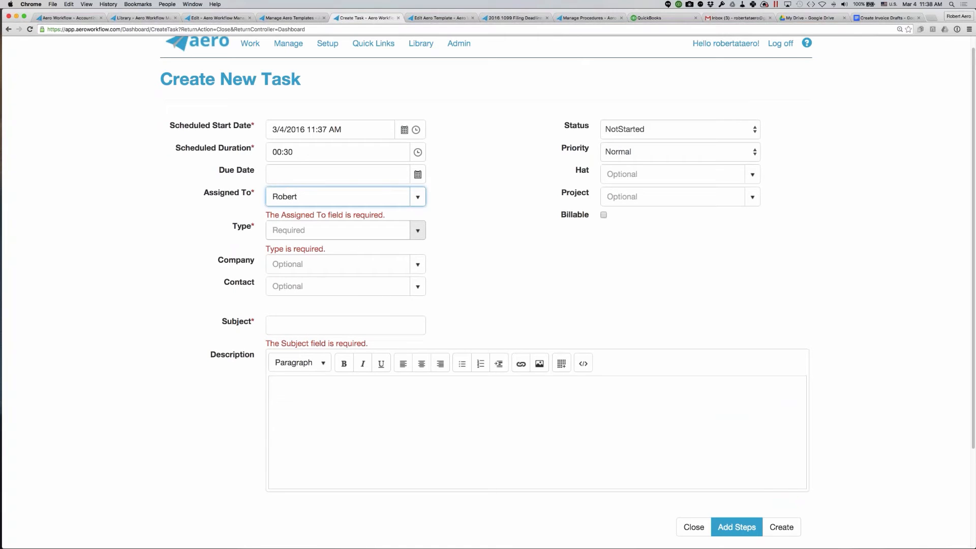
pyautogui.click(305, 231)
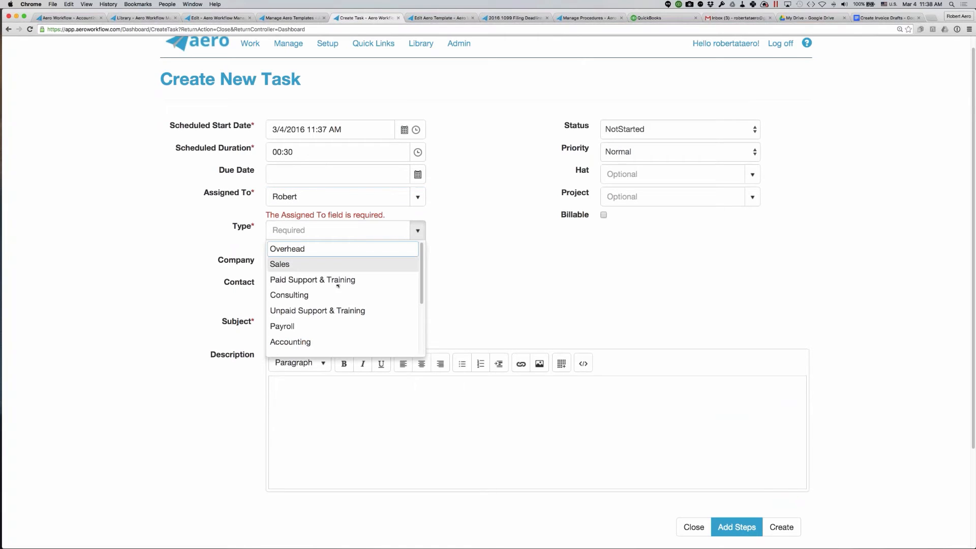
pyautogui.click(315, 321)
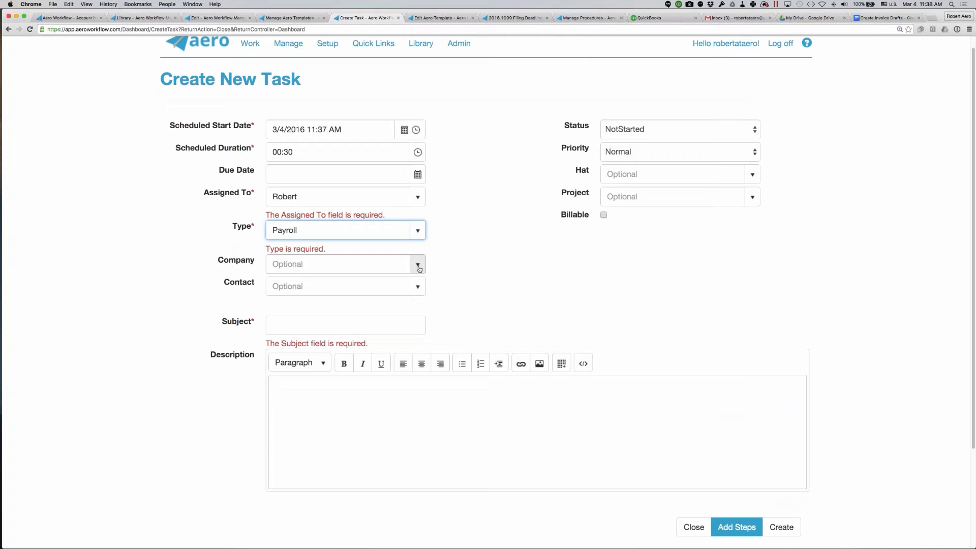
# Step: Enter Payroll as the task's subject, continue to its steps, and add an empty step row
pyautogui.click(336, 329)
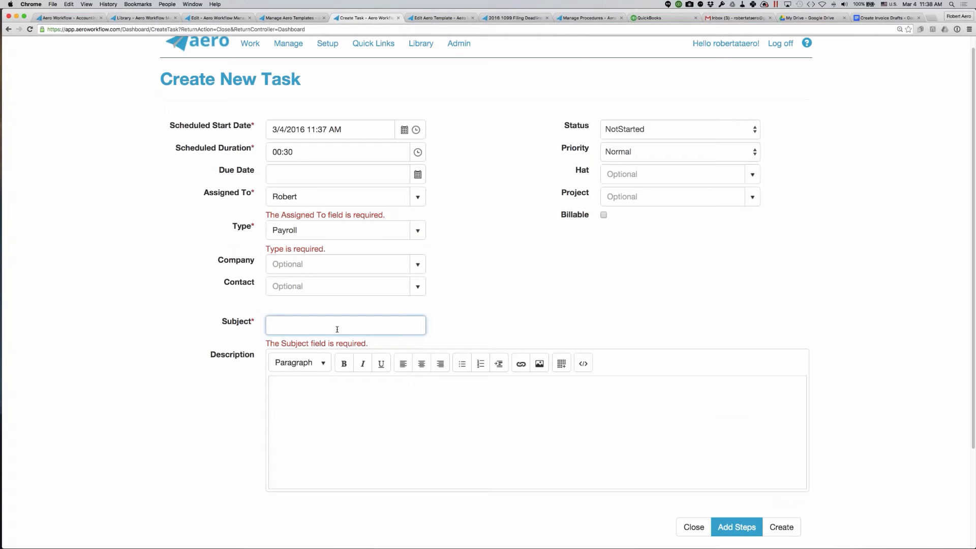
pyautogui.write('Payroll')
pyautogui.click(122, 372)
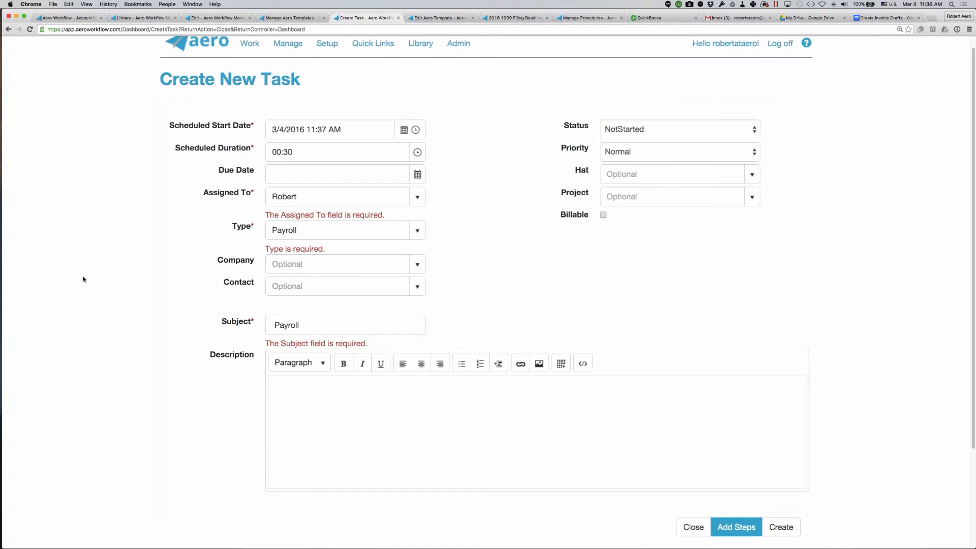
pyautogui.scroll(-5, 84, 279)
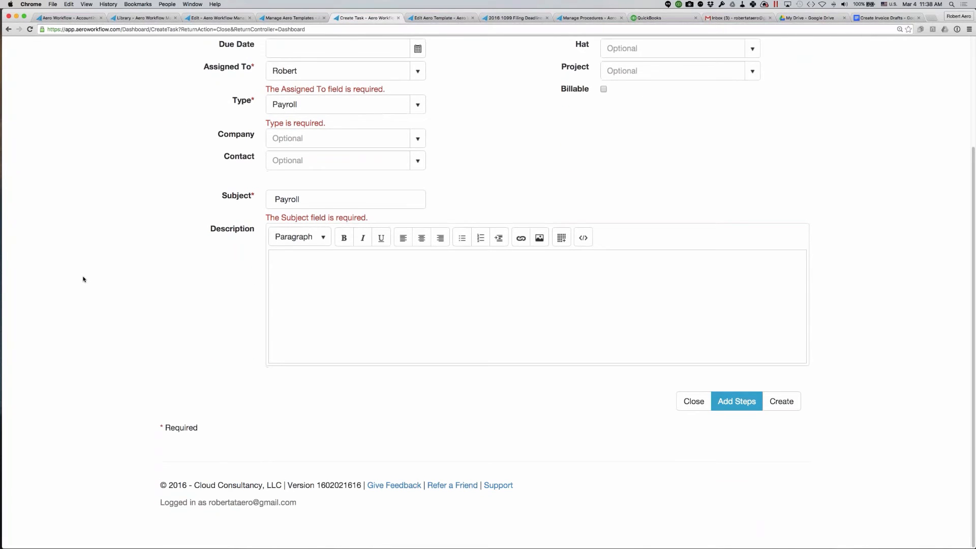
pyautogui.click(736, 400)
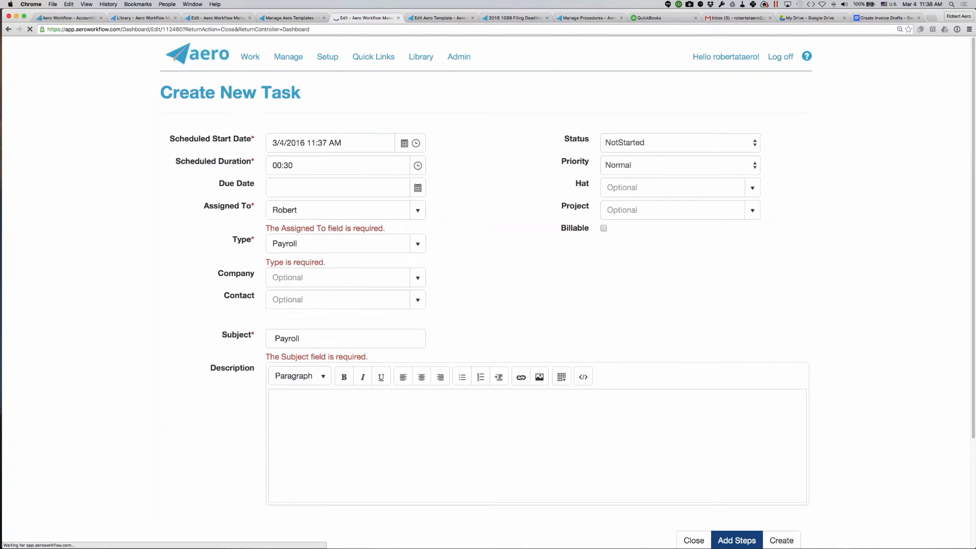
pyautogui.scroll(-5, 232, 244)
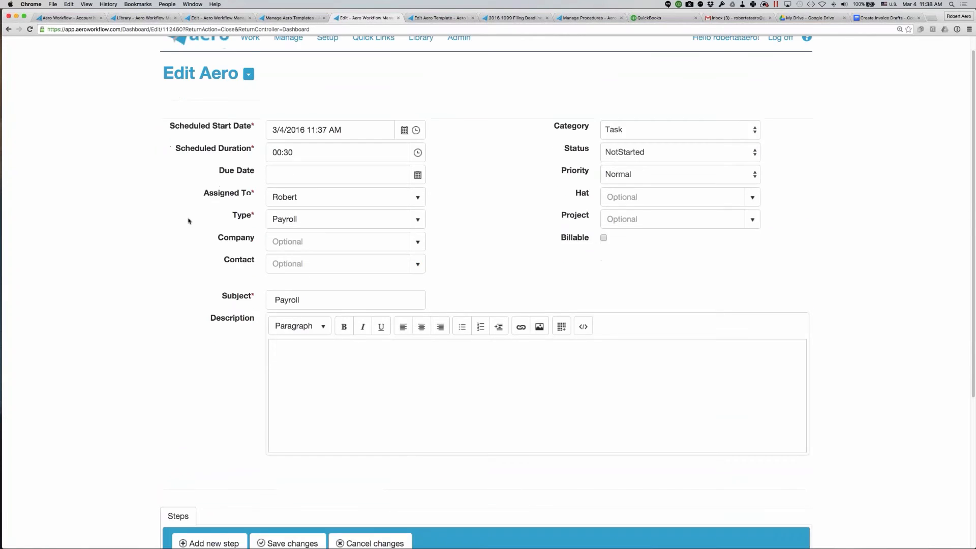
pyautogui.click(209, 324)
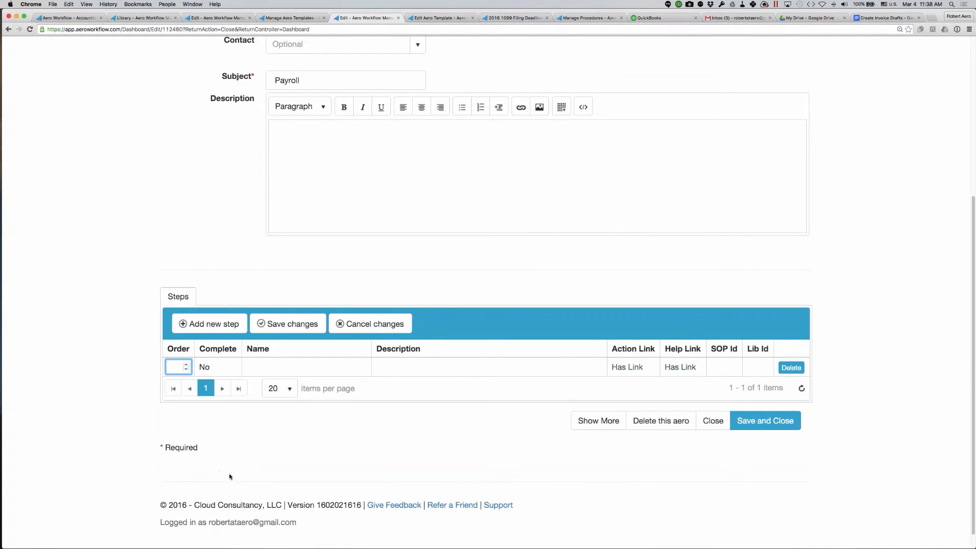
# Step: Check the Payroll task's template and clone options and the quick links for adding or starting work
pyautogui.scroll(5, 196, 272)
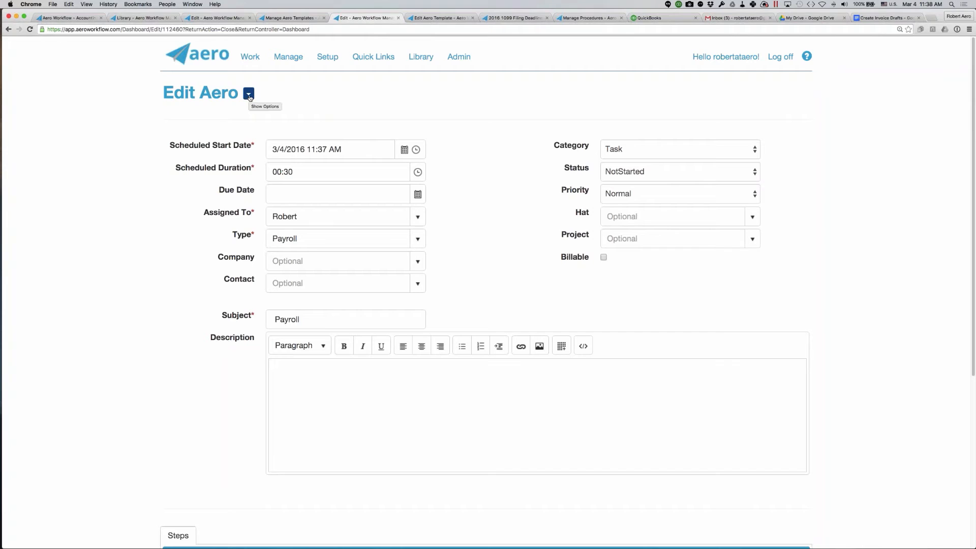
pyautogui.click(249, 98)
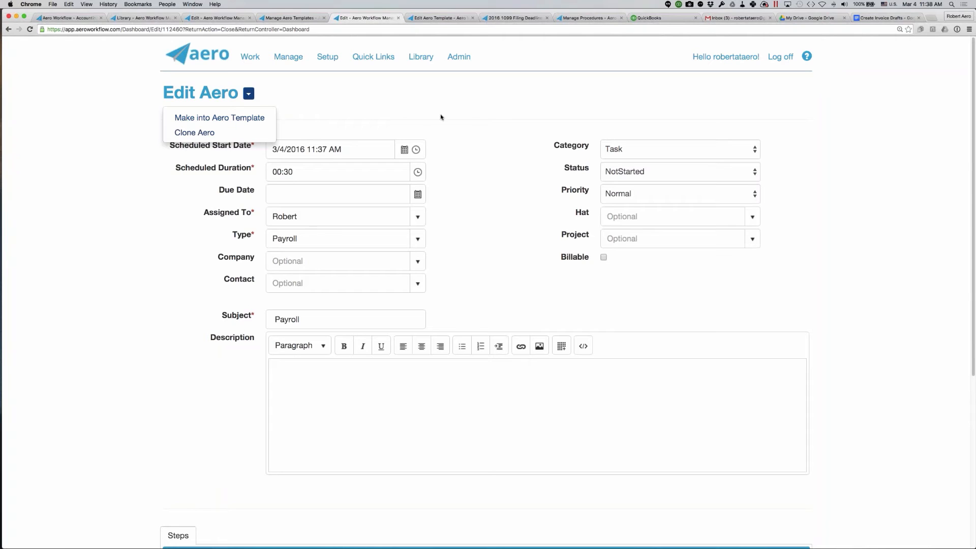
pyautogui.click(470, 118)
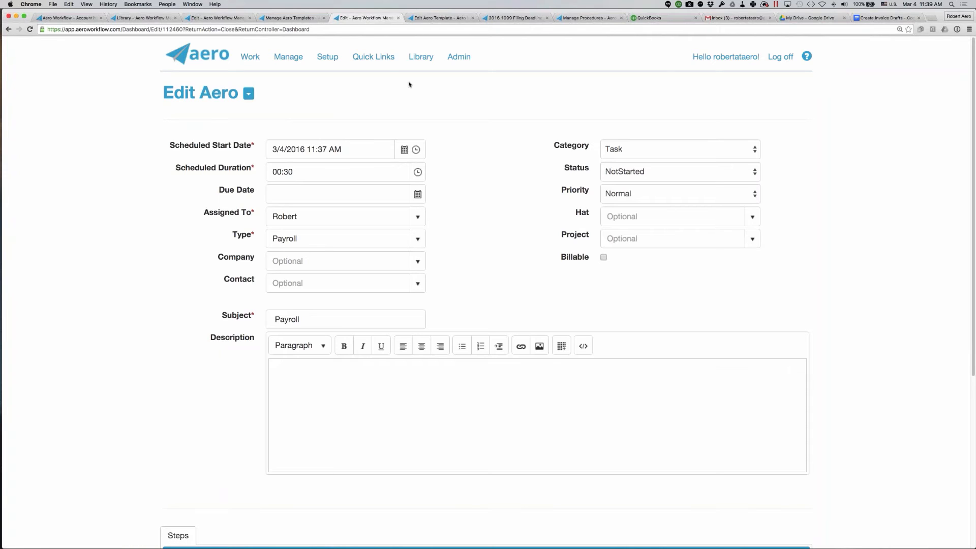
pyautogui.click(379, 62)
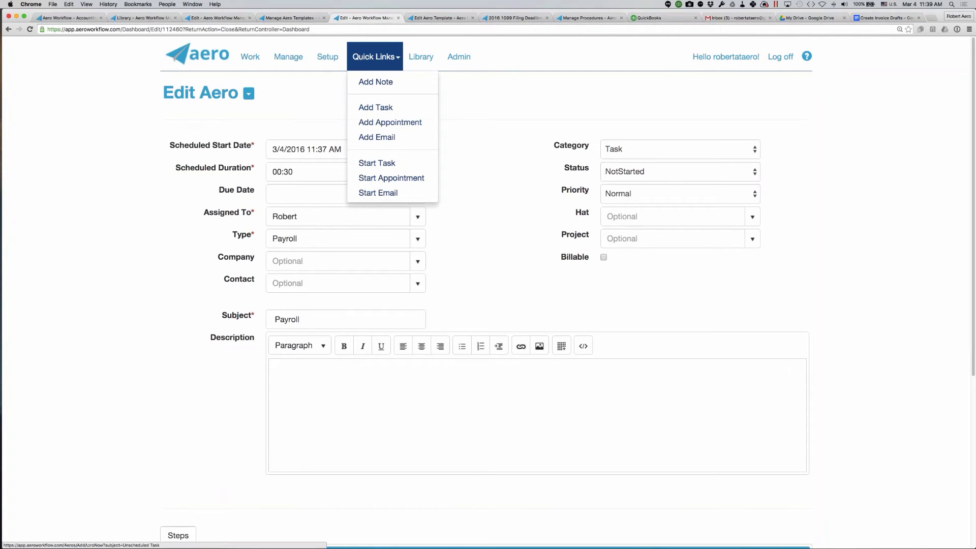
pyautogui.click(502, 131)
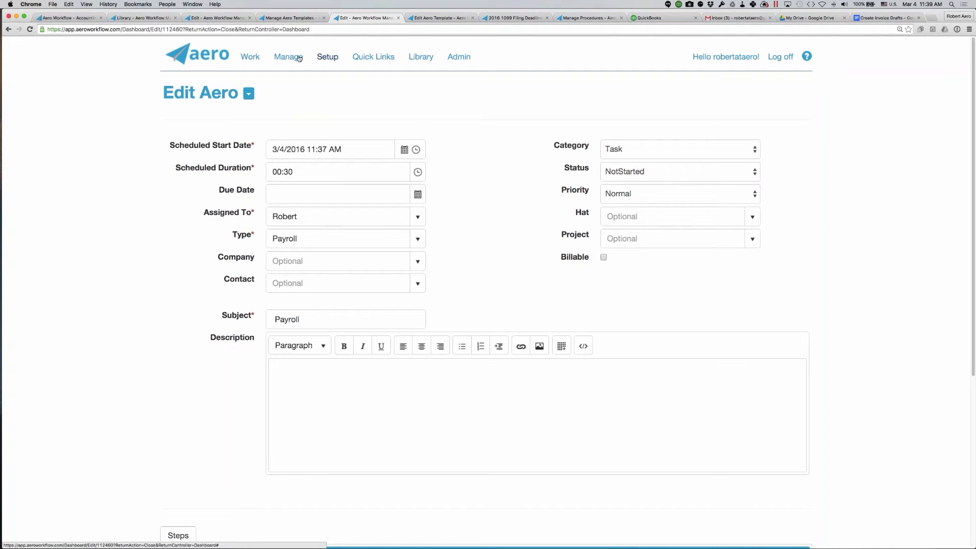
# Step: Go to the managed aero templates, look through the list grouped by aero type, and check which sections the Library offers
pyautogui.click(282, 60)
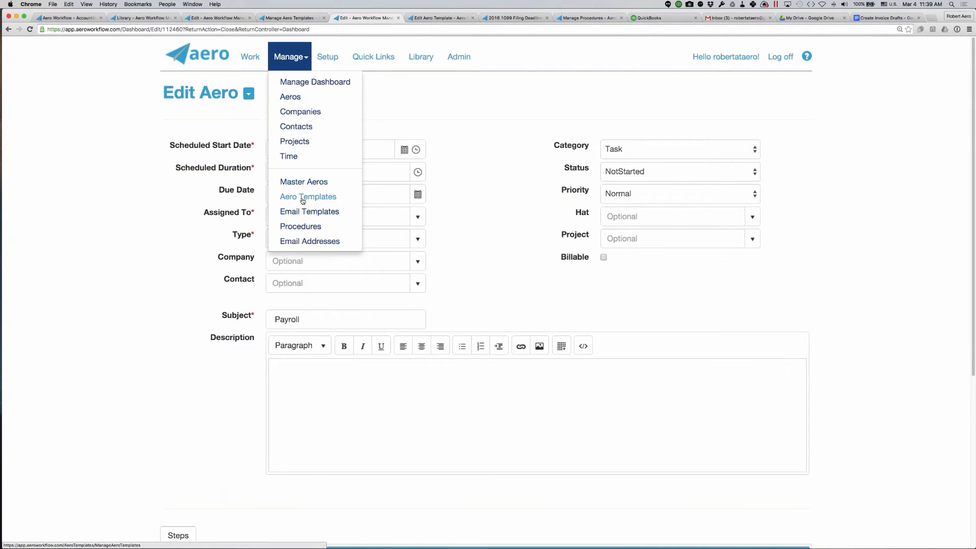
pyautogui.click(303, 200)
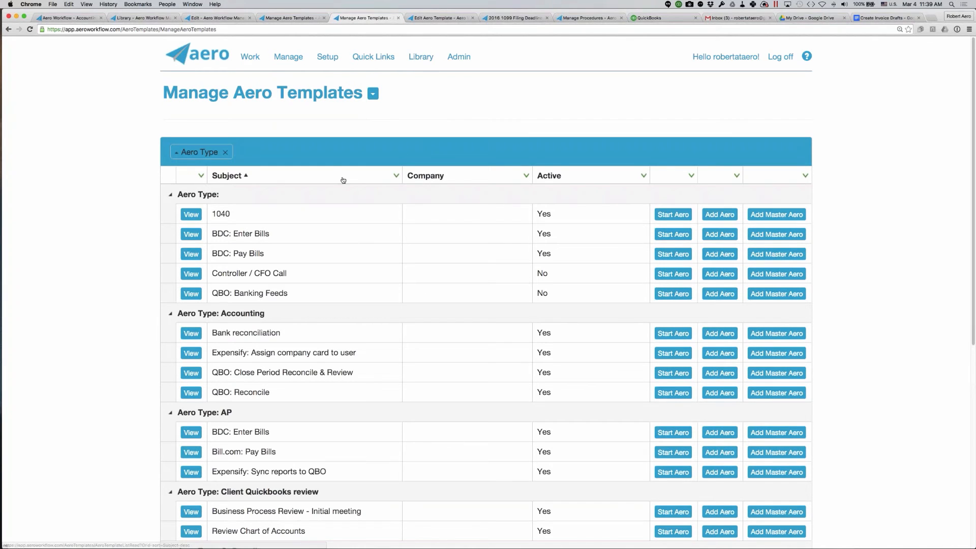
pyautogui.scroll(-1, 342, 180)
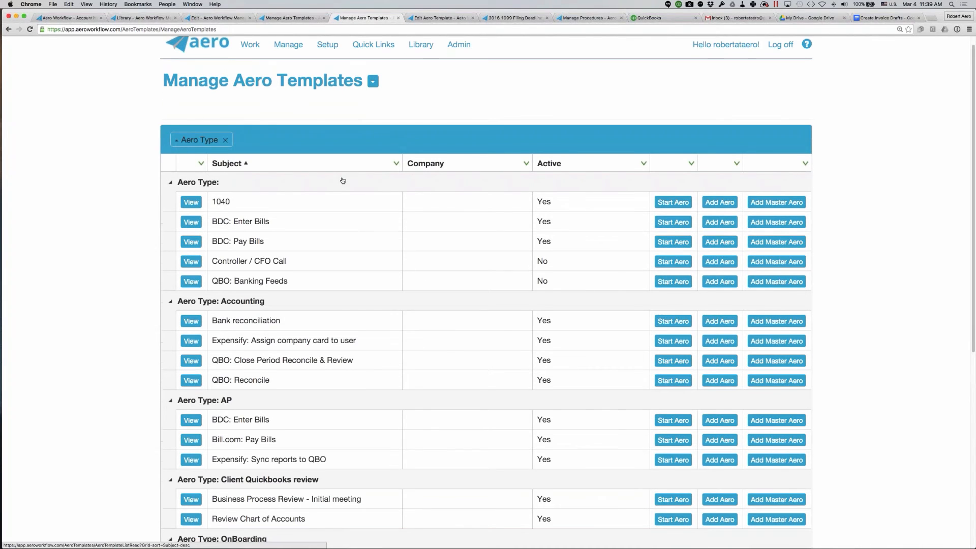
pyautogui.scroll(-3, 343, 180)
pyautogui.scroll(-5, 343, 180)
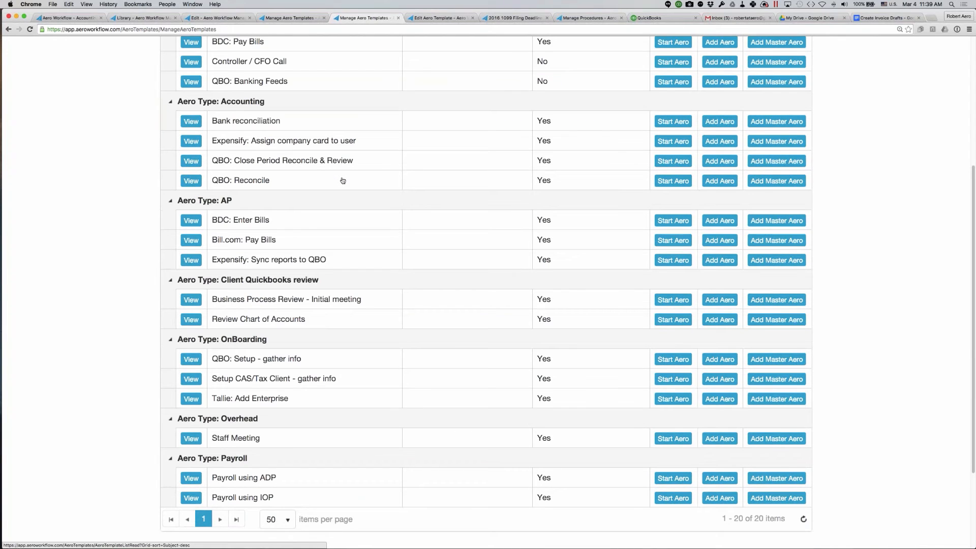
pyautogui.scroll(-4, 342, 180)
pyautogui.scroll(7, 343, 181)
pyautogui.scroll(5, 342, 180)
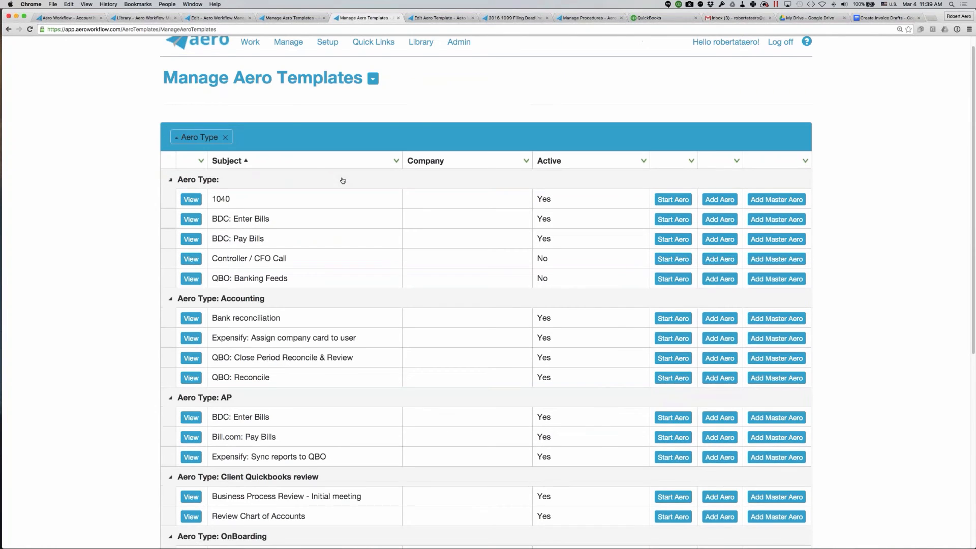
pyautogui.click(423, 56)
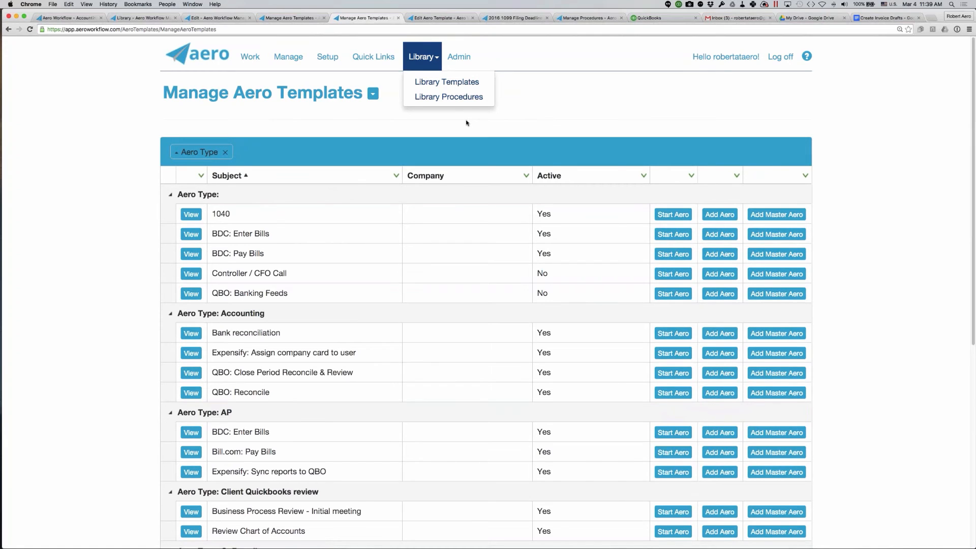
pyautogui.click(348, 127)
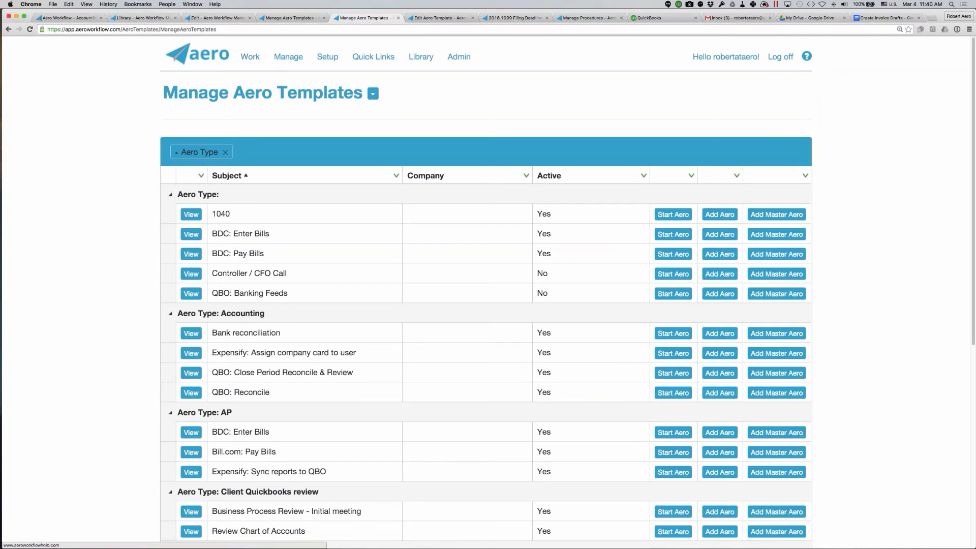
# Step: Open the Aero help site, search it for "security", and read the article on setting security levels for staff
pyautogui.click(806, 57)
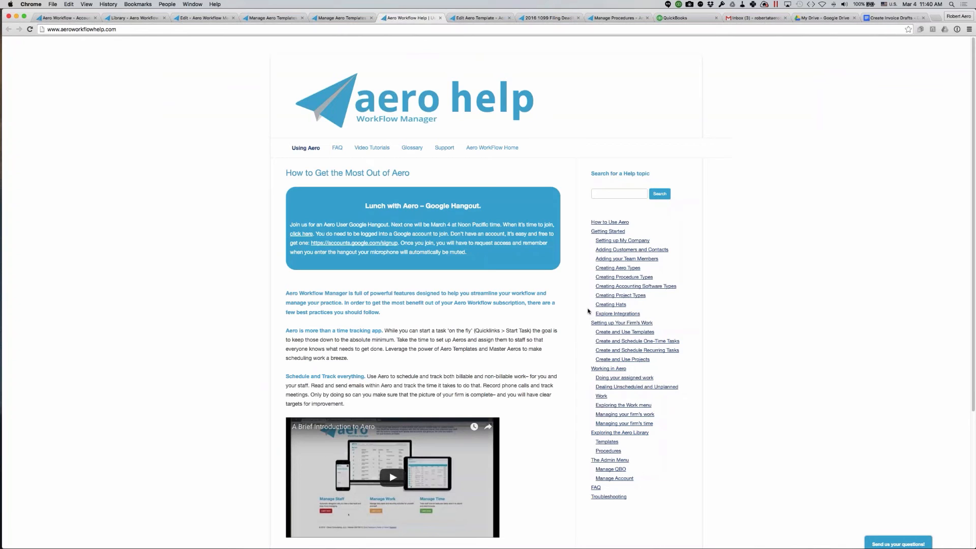
pyautogui.click(596, 195)
pyautogui.write('security')
pyautogui.press('Return')
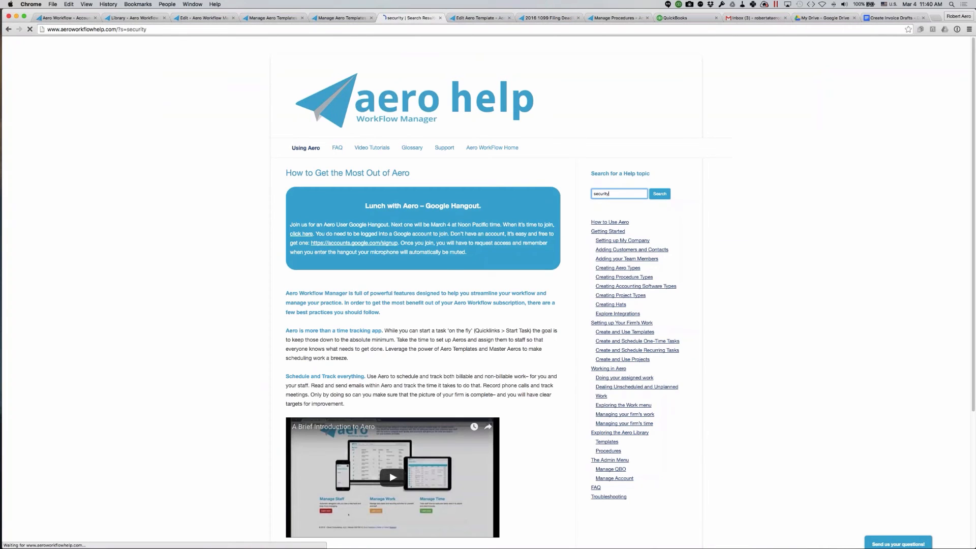
pyautogui.click(323, 213)
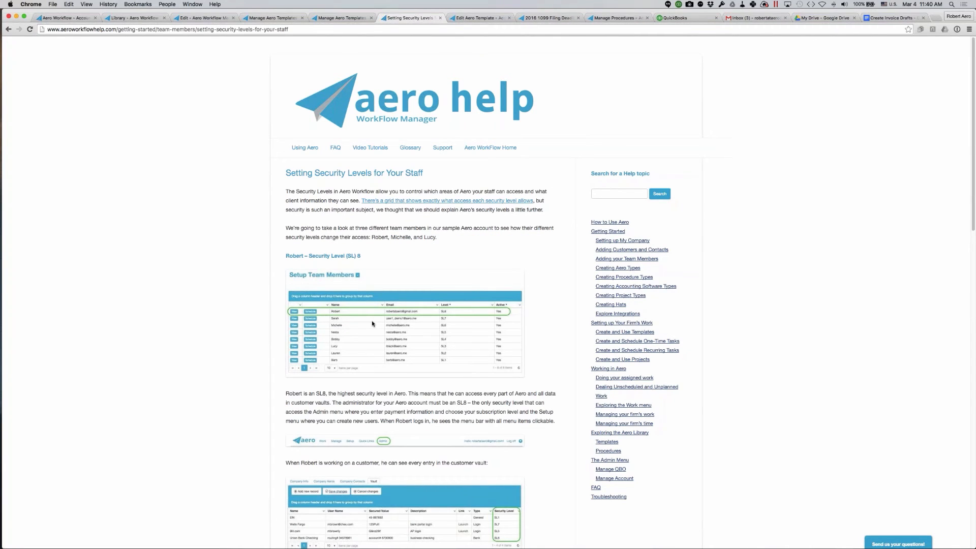
pyautogui.scroll(-1, 372, 323)
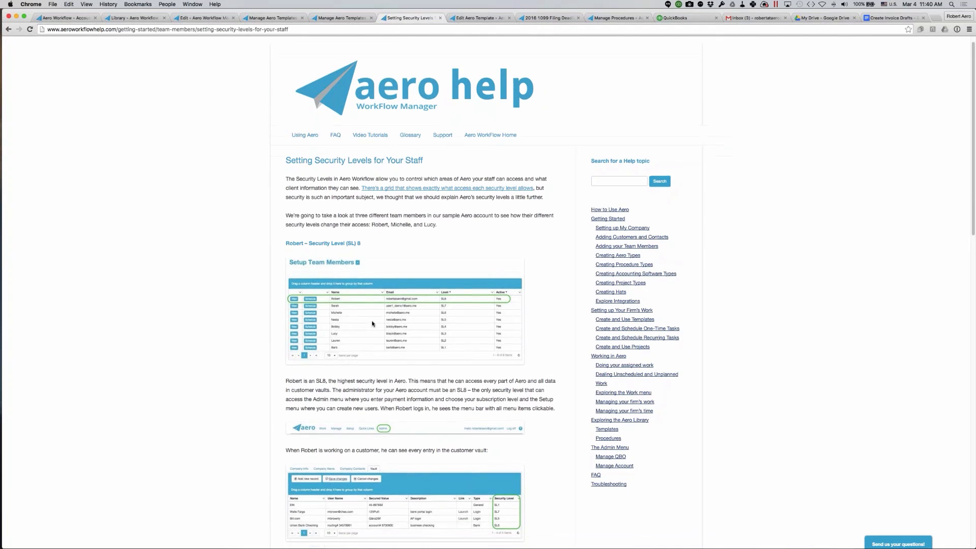
# Step: Skim the staff security article, follow its link to the grid of access per security level, and read the grid's first functions
pyautogui.scroll(-5, 372, 323)
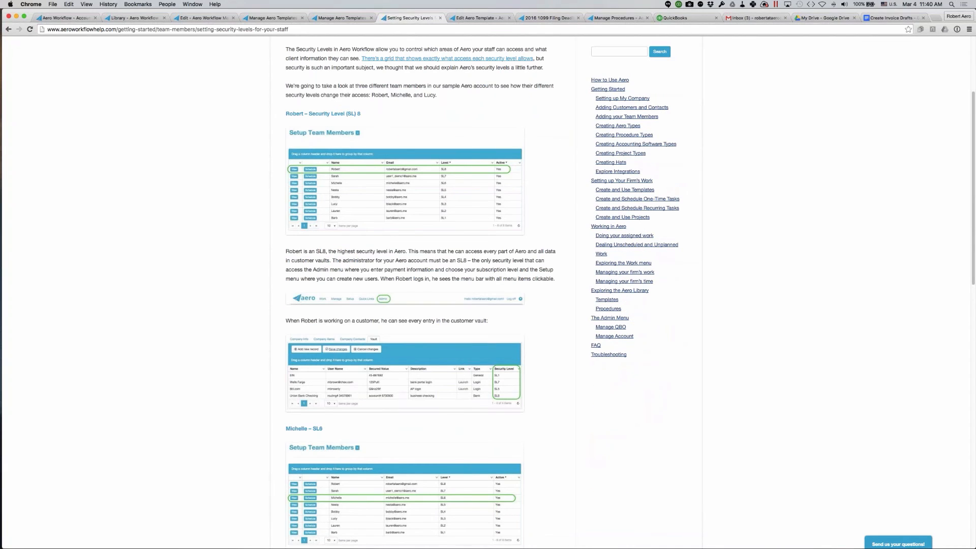
pyautogui.scroll(-2, 634, 338)
pyautogui.scroll(8, 416, 284)
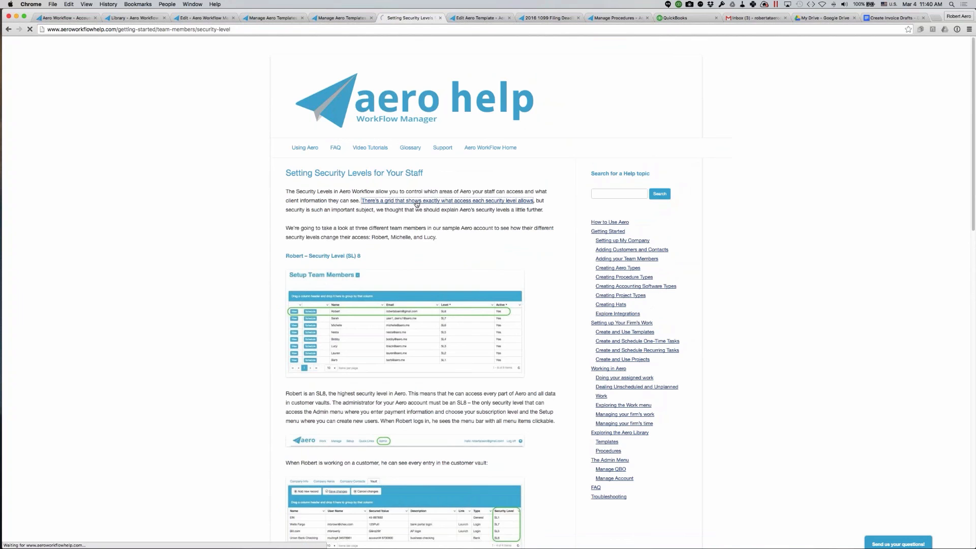
pyautogui.click(412, 202)
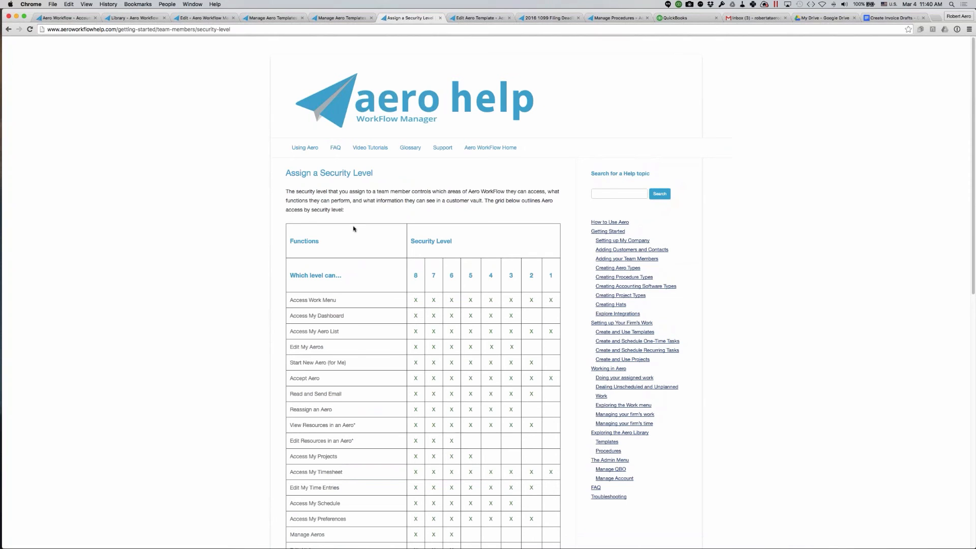
pyautogui.scroll(-2, 353, 229)
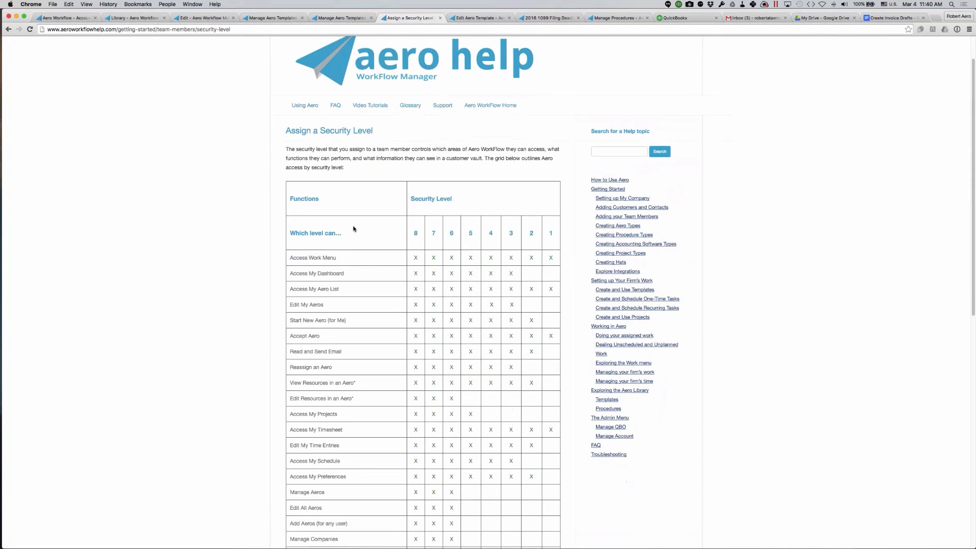
pyautogui.scroll(-1, 353, 228)
pyautogui.scroll(-3, 353, 229)
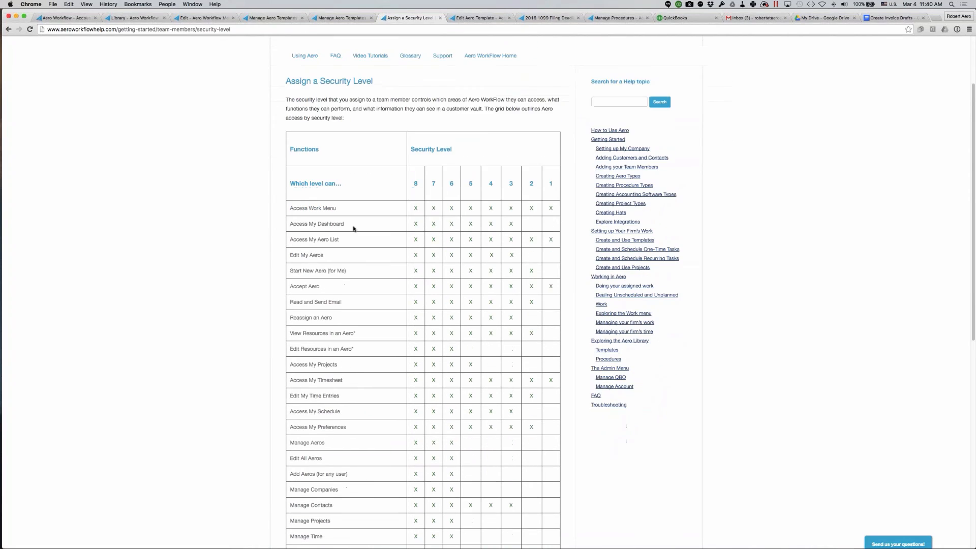
# Step: Return to Aero Workflow, check which entries the Work and Manage areas offer, go to the managed companies, and glance at the Library
pyautogui.click(187, 18)
pyautogui.click(247, 57)
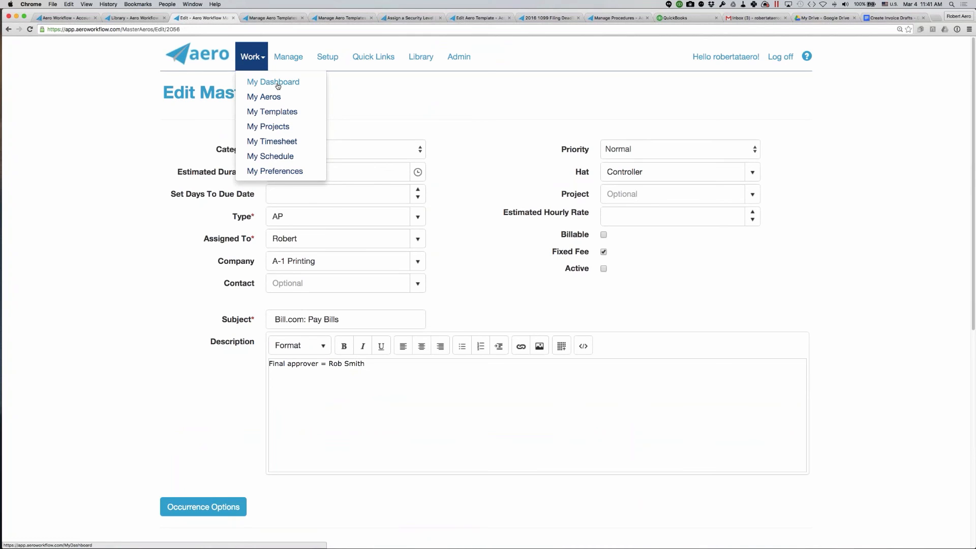
pyautogui.click(288, 57)
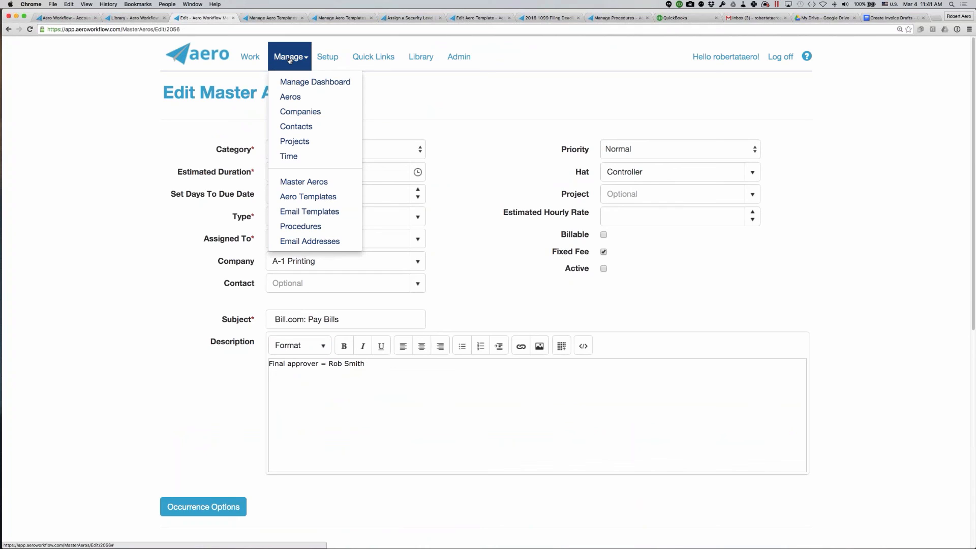
pyautogui.click(316, 114)
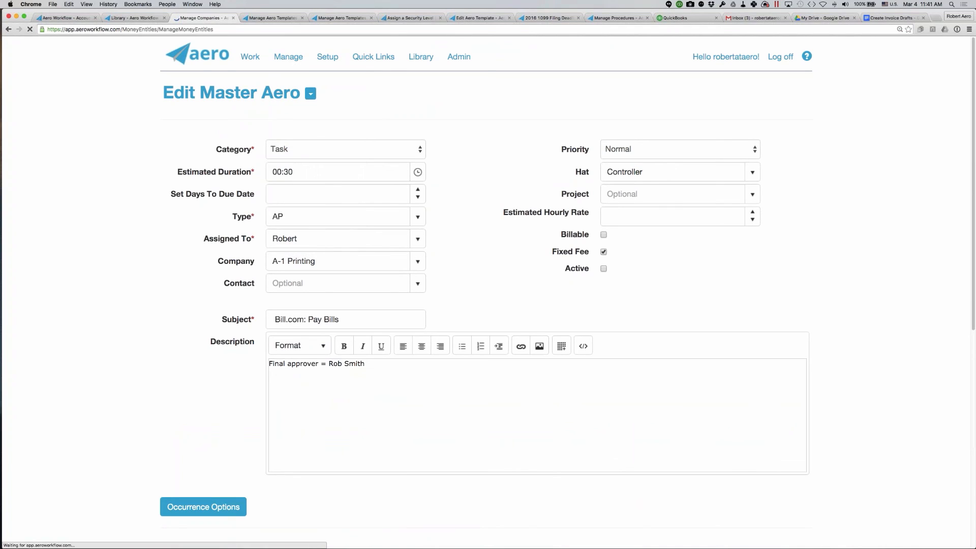
pyautogui.click(115, 20)
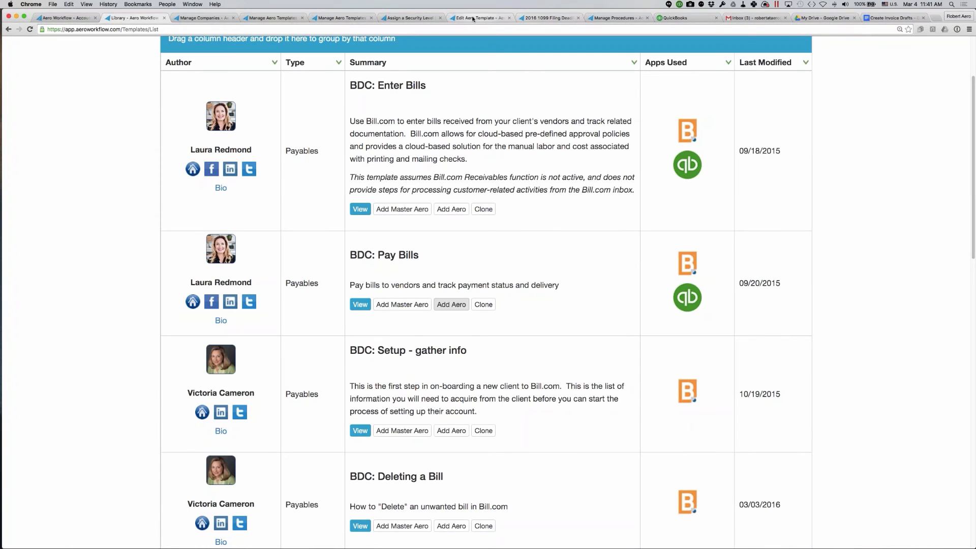
# Step: Go back to the Assign a Security Level help article and compare which levels can manage aeros, companies, templates and procedures
pyautogui.click(409, 19)
pyautogui.scroll(-1, 355, 355)
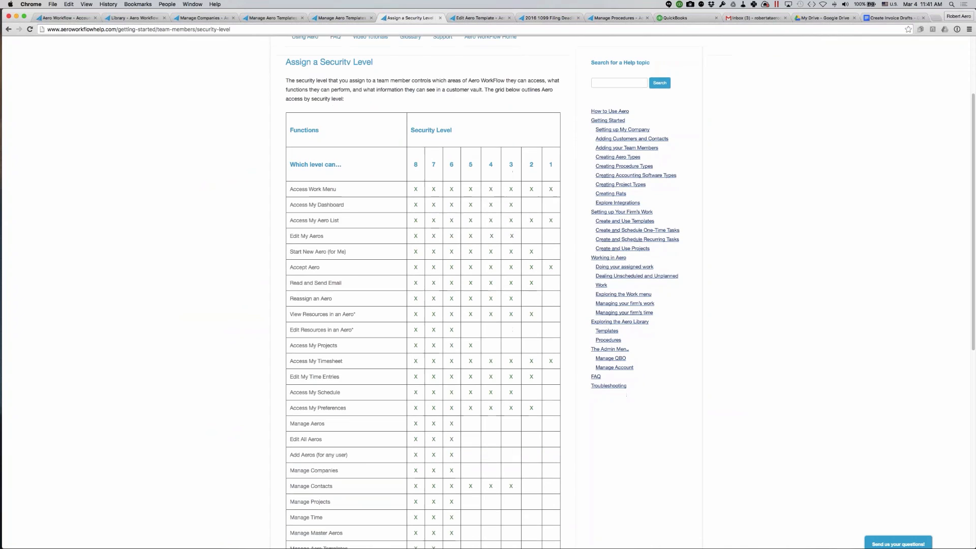
pyautogui.scroll(-2, 330, 413)
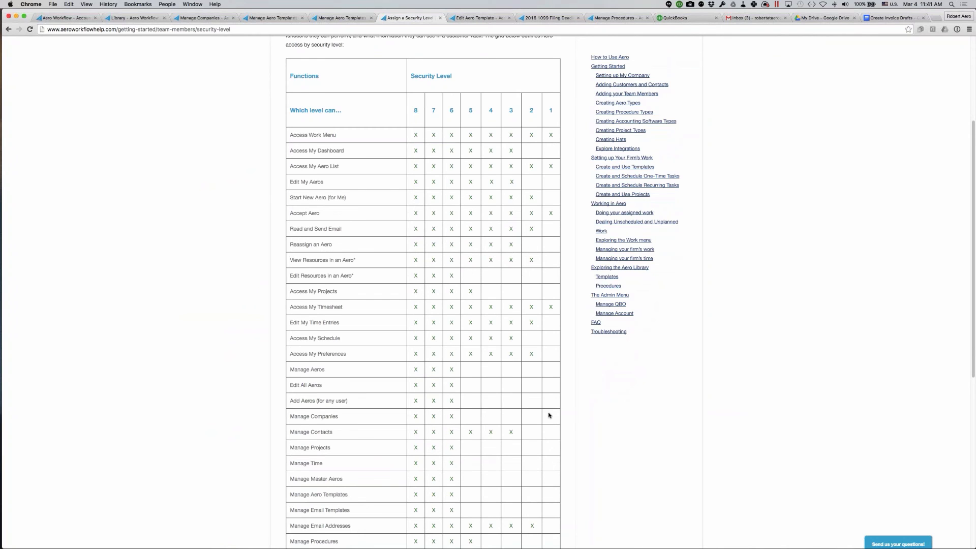
pyautogui.scroll(-3, 401, 418)
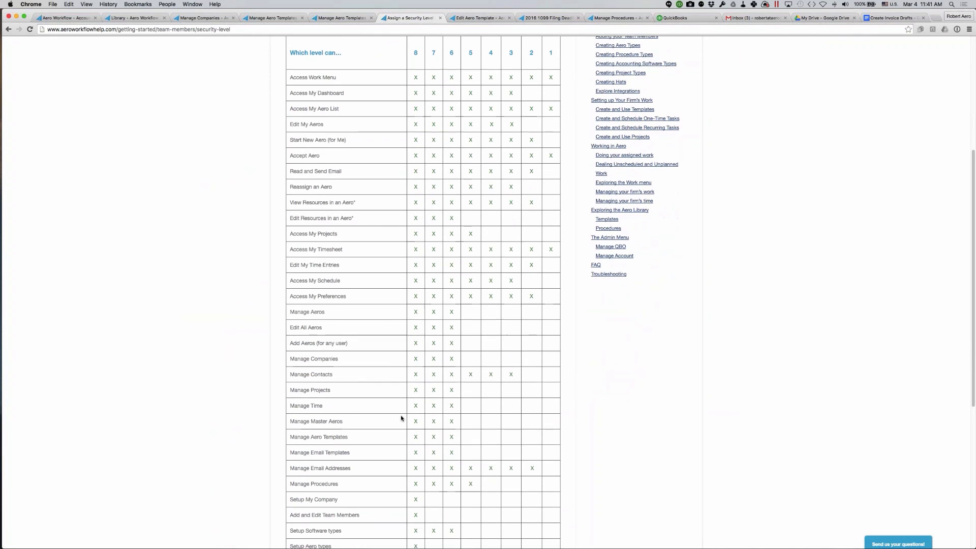
pyautogui.scroll(1, 400, 418)
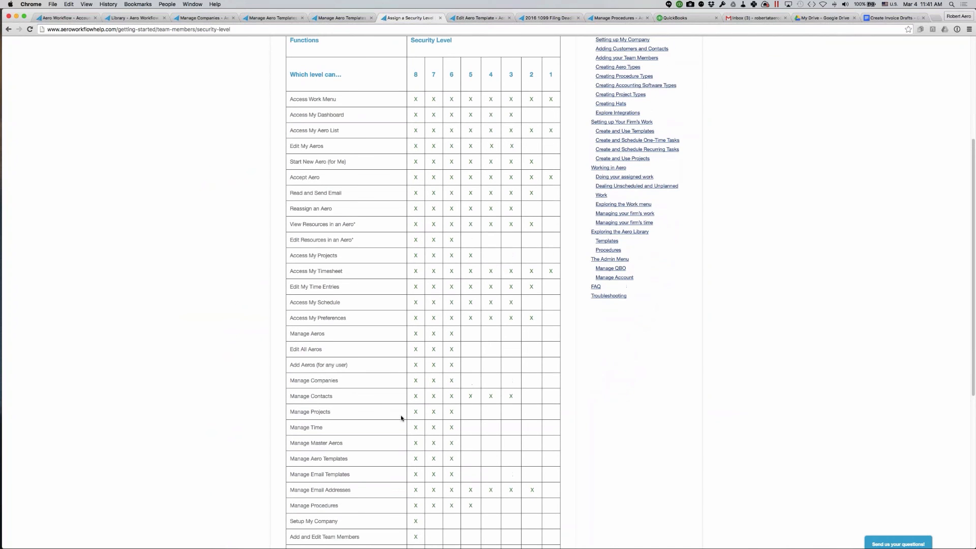
pyautogui.scroll(3, 401, 418)
pyautogui.scroll(6, 401, 417)
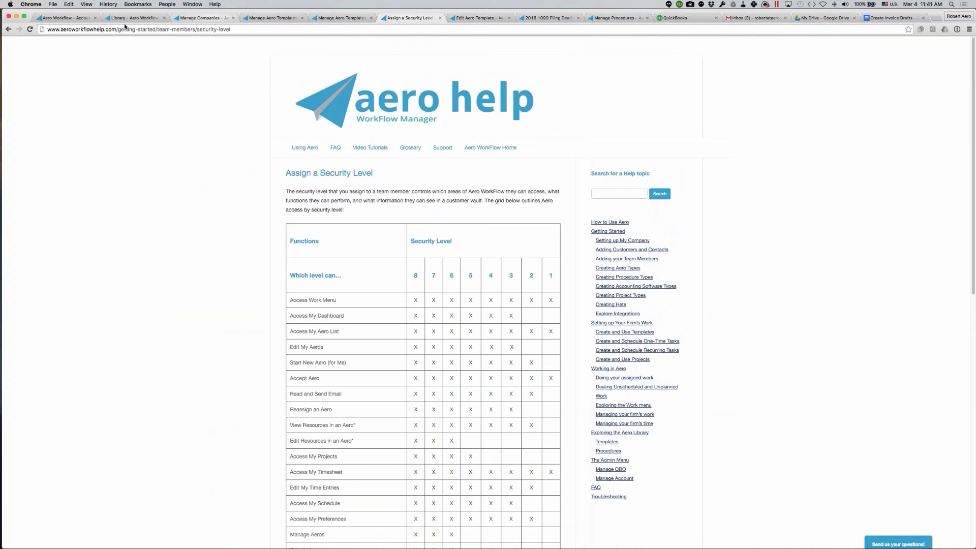
# Step: Open the Aero Library page on the public Aero Workflow website and browse its template list, including pages 7 and 5
pyautogui.click(62, 21)
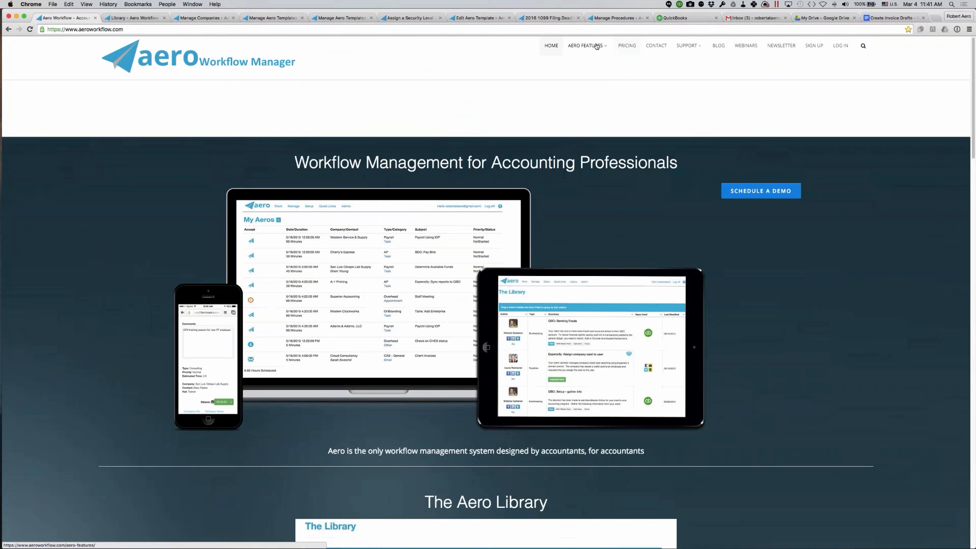
pyautogui.click(596, 63)
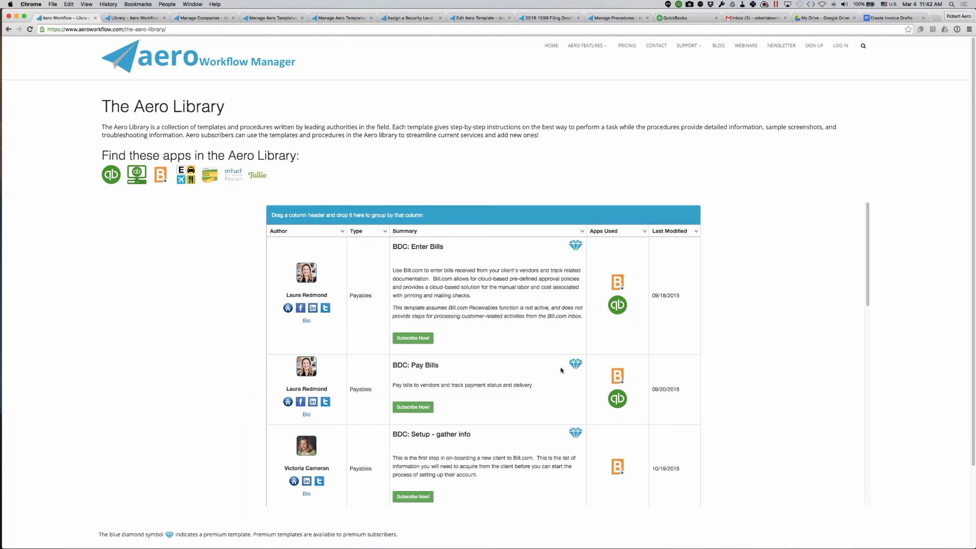
pyautogui.scroll(-2, 561, 370)
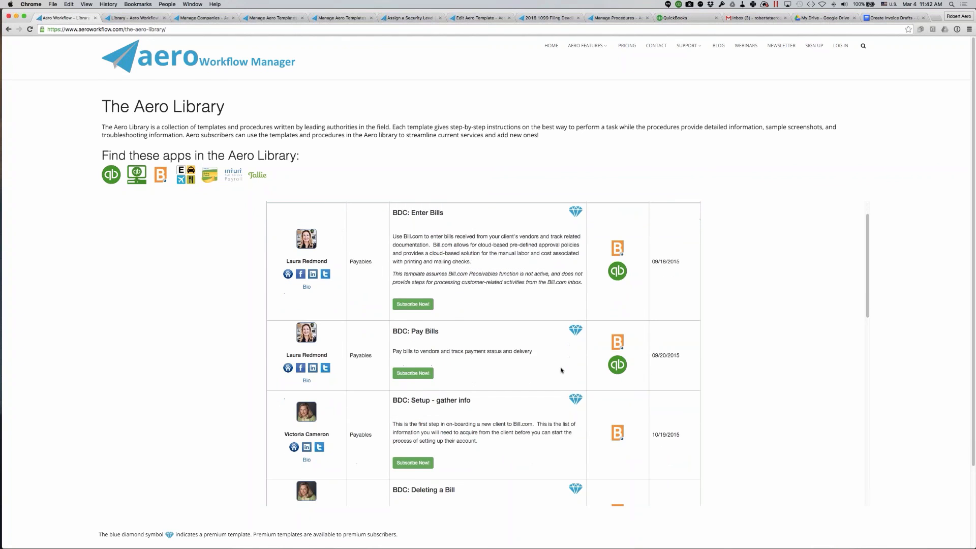
pyautogui.scroll(-10, 561, 370)
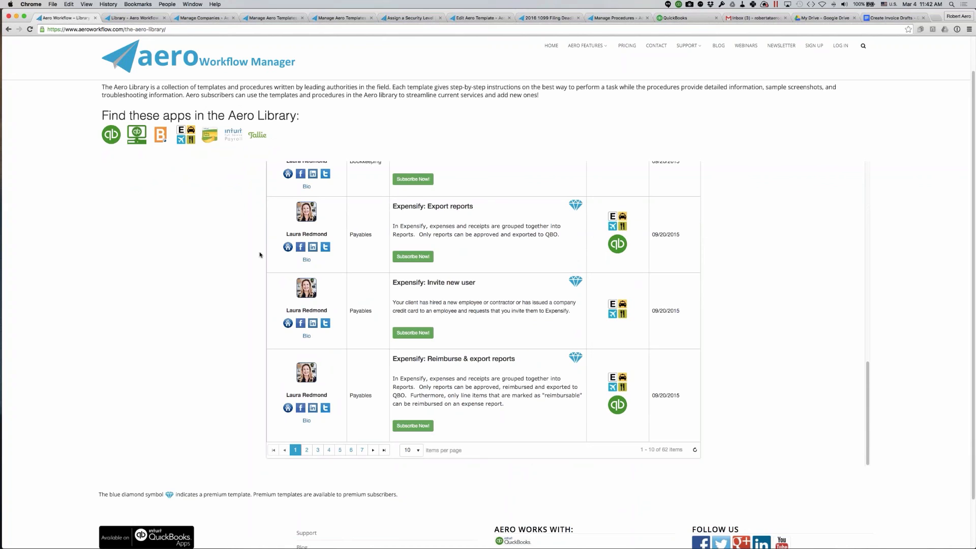
pyautogui.click(363, 451)
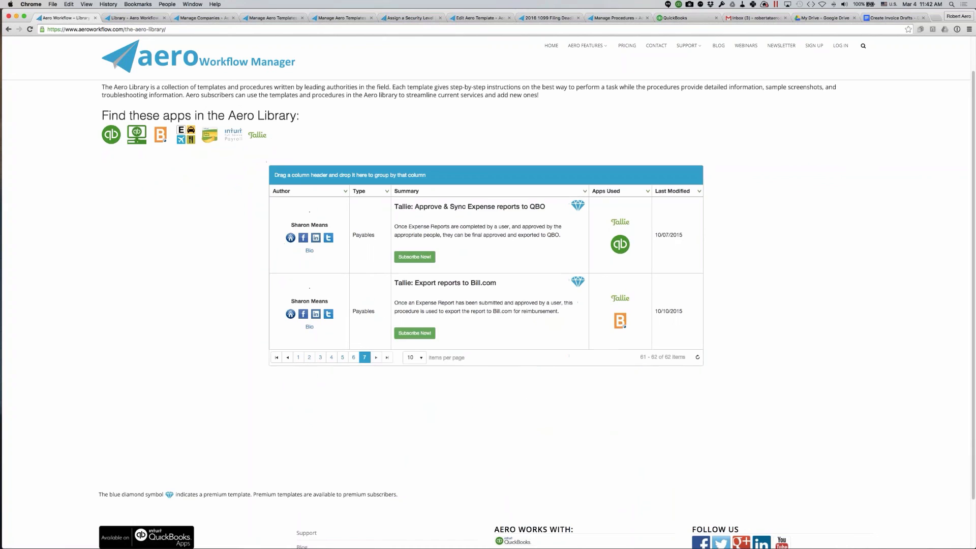
pyautogui.click(343, 357)
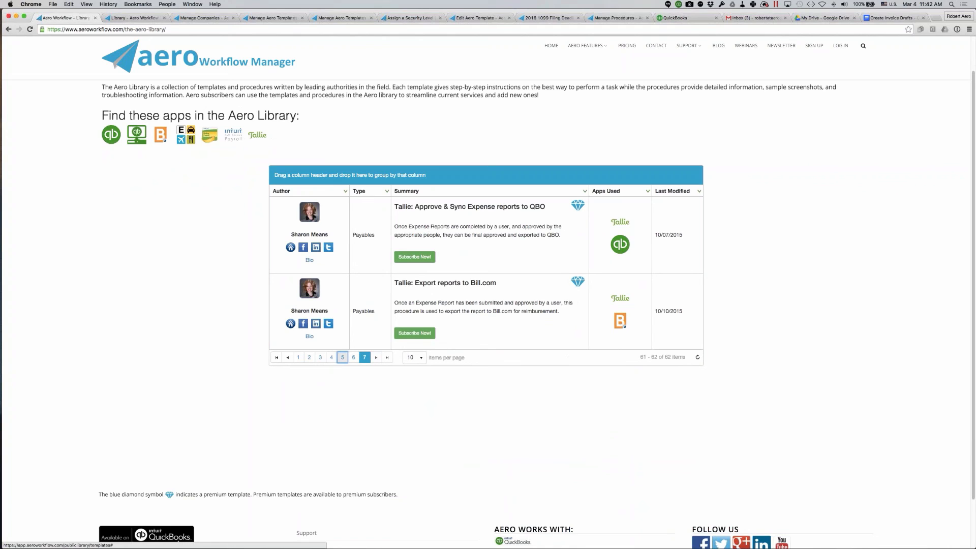